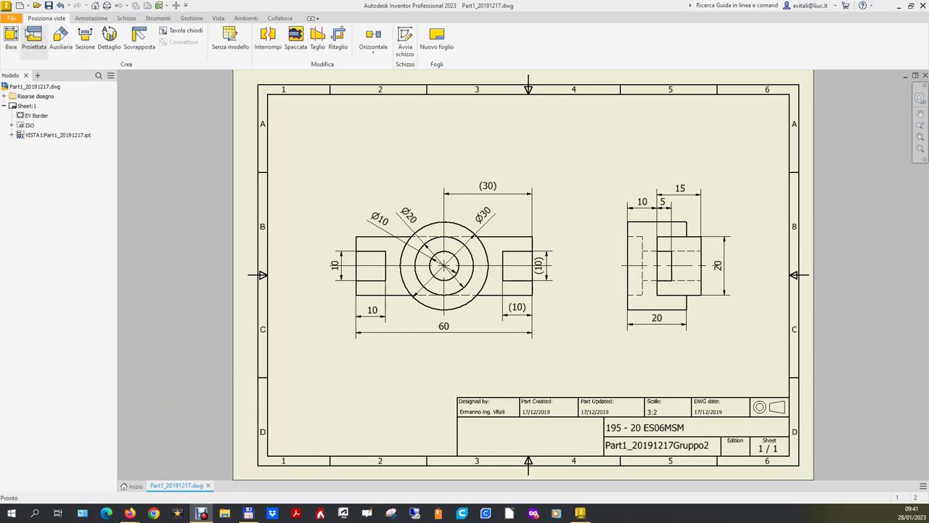
# - Open the Create New File dialog, move it aside to view the drawing, then recentre it
pyautogui.click(12, 17)
pyautogui.click(37, 56)
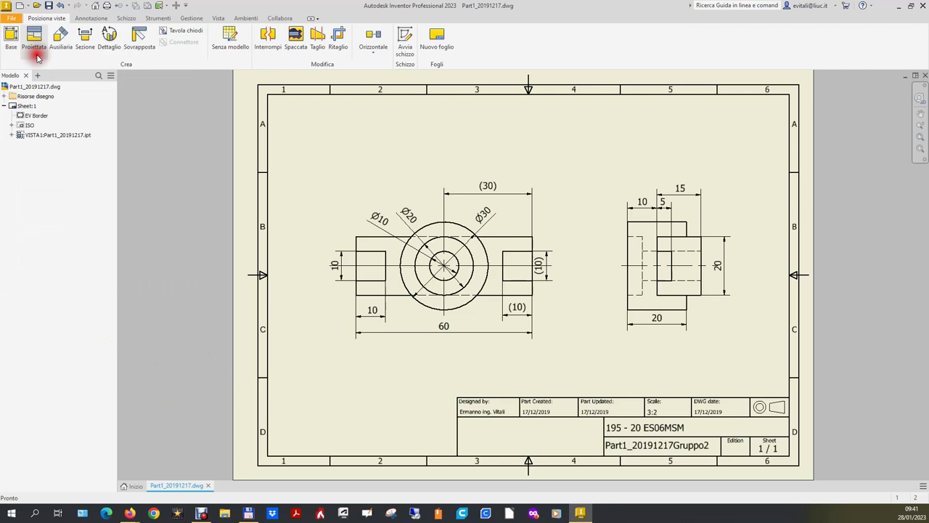
pyautogui.click(379, 83)
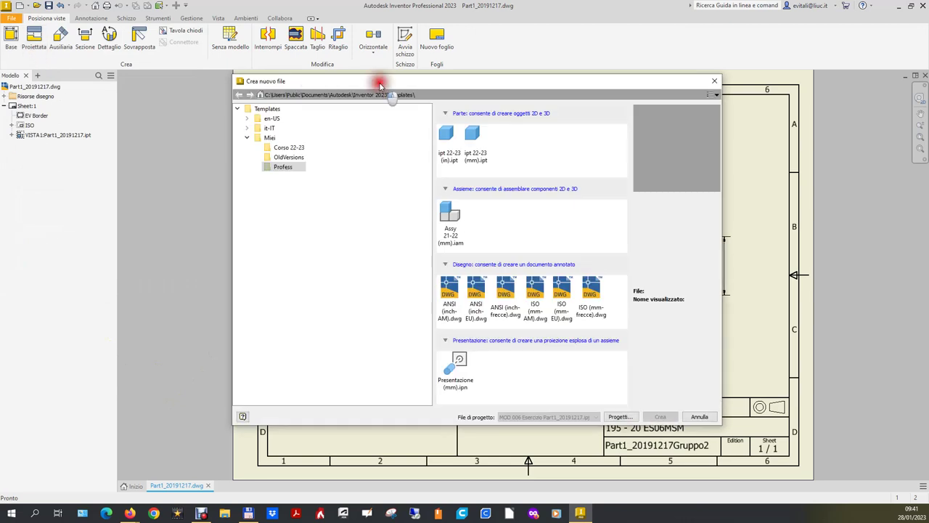
pyautogui.moveTo(379, 85); pyautogui.dragTo(67, 288)
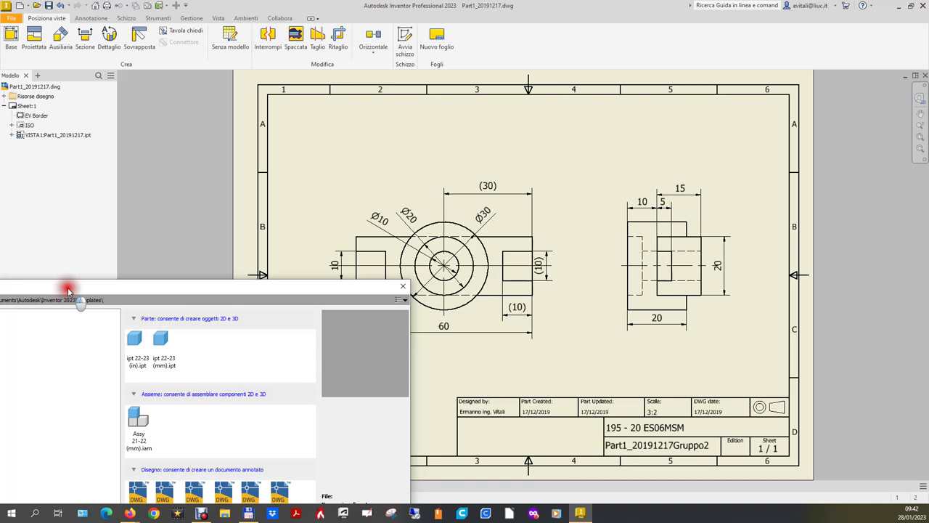
pyautogui.moveTo(68, 287); pyautogui.dragTo(314, 83)
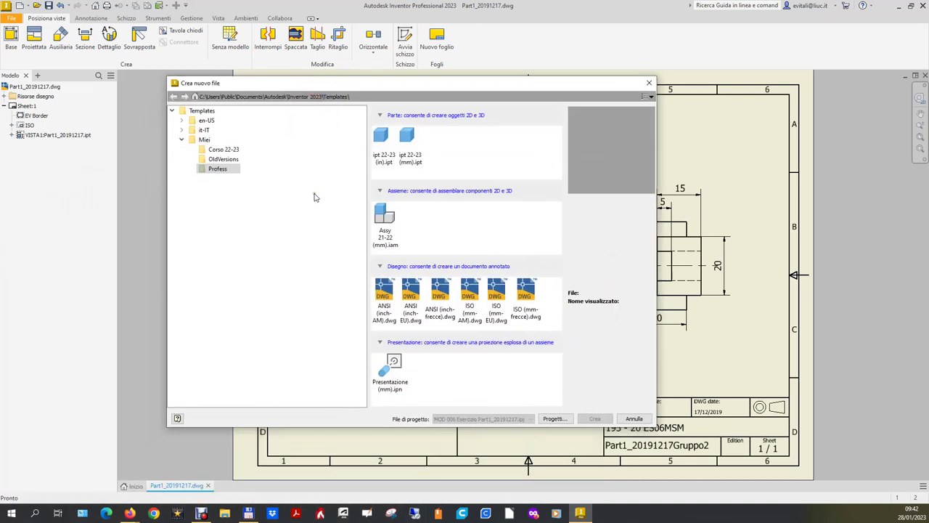
# - Create a new part from the ipt 22-23 (mm) template and tile it vertically beside the drawing
pyautogui.doubleClick(410, 145)
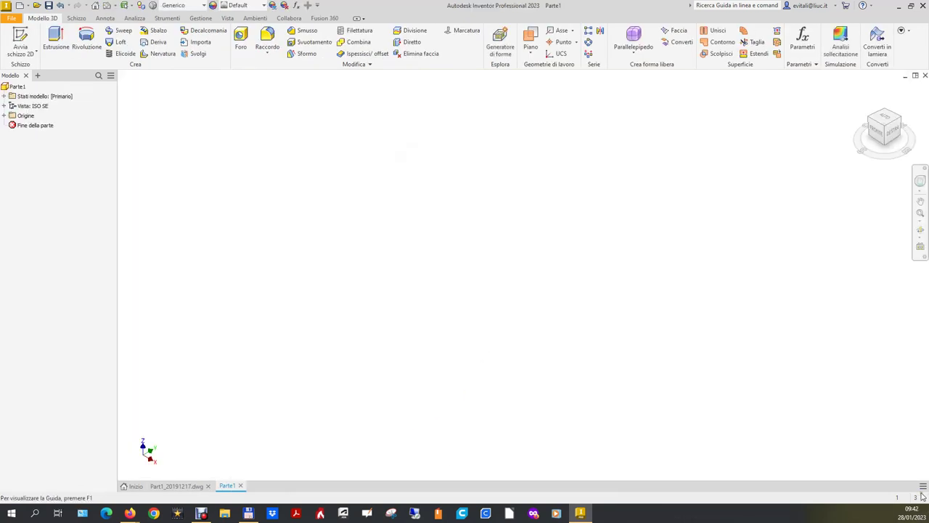
pyautogui.click(923, 486)
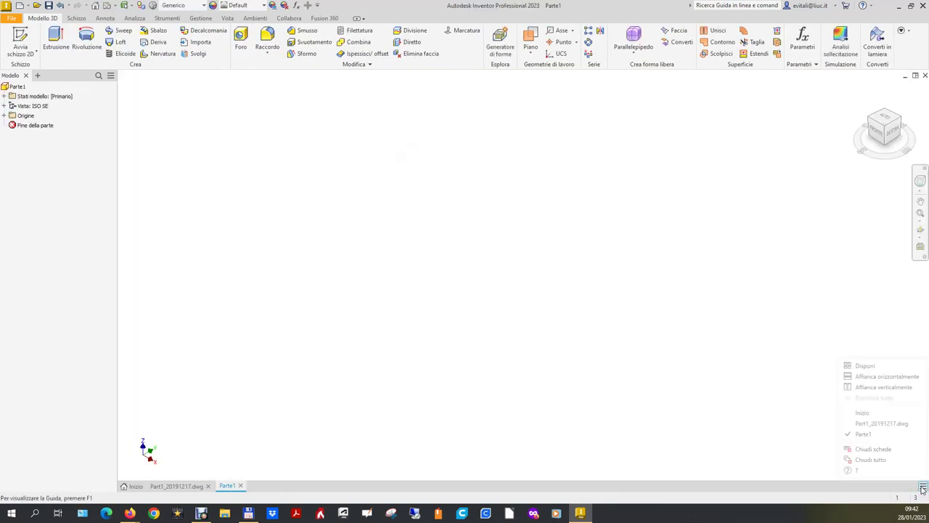
pyautogui.click(887, 388)
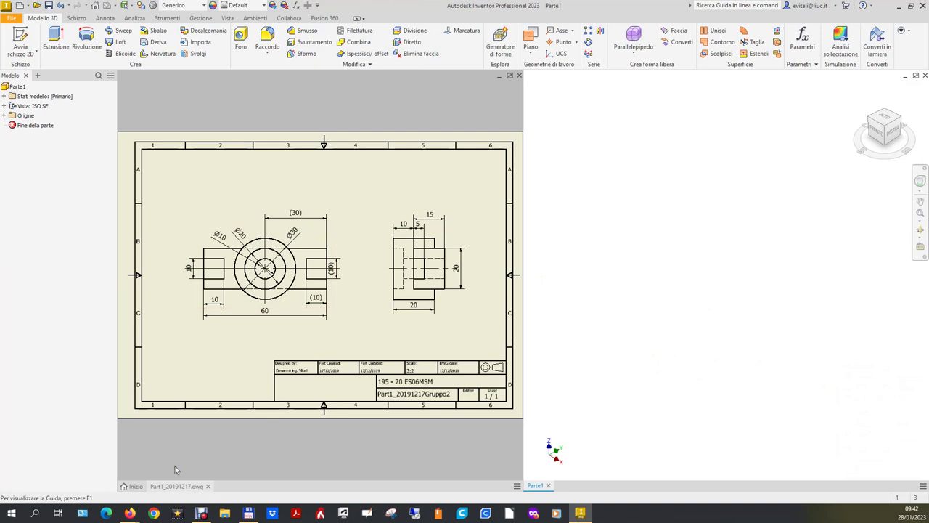
# - Create Disegno1 from the ISO (mm-frecce).dwg template and dock it below the original drawing
pyautogui.click(13, 18)
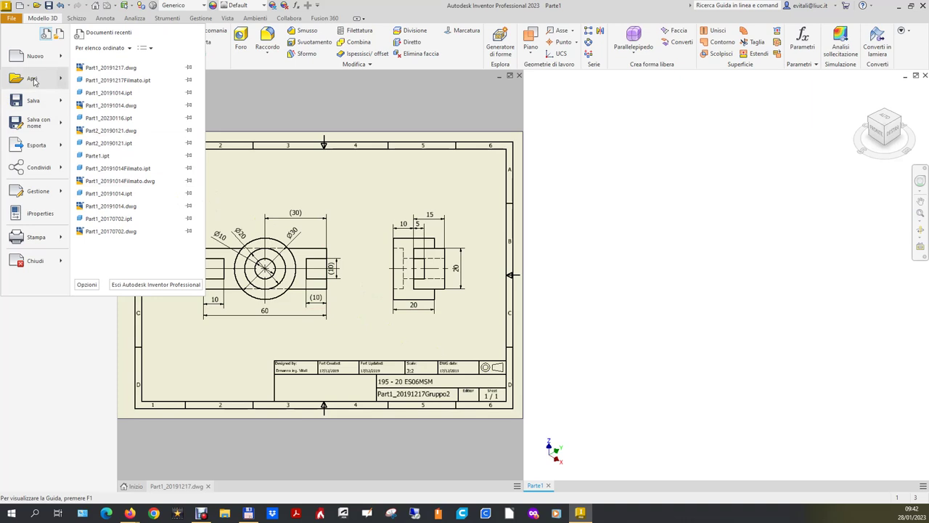
pyautogui.click(33, 64)
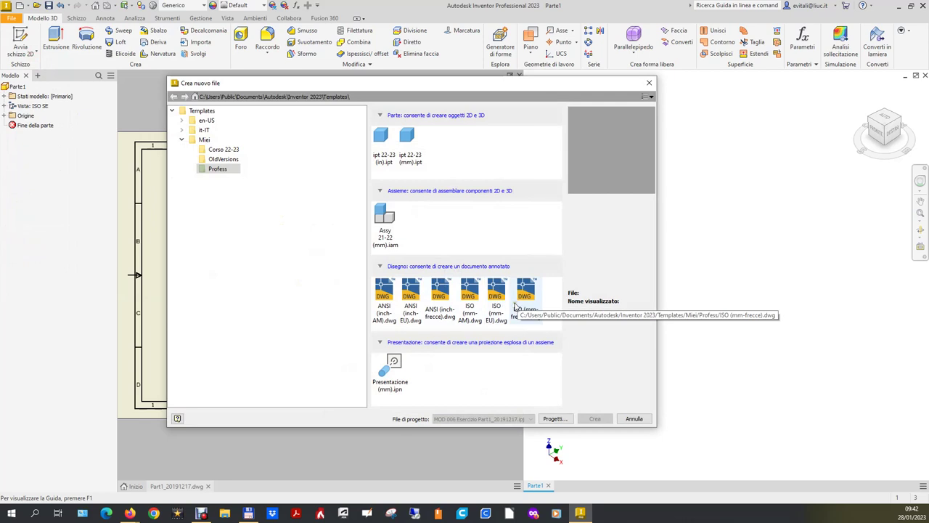
pyautogui.doubleClick(474, 296)
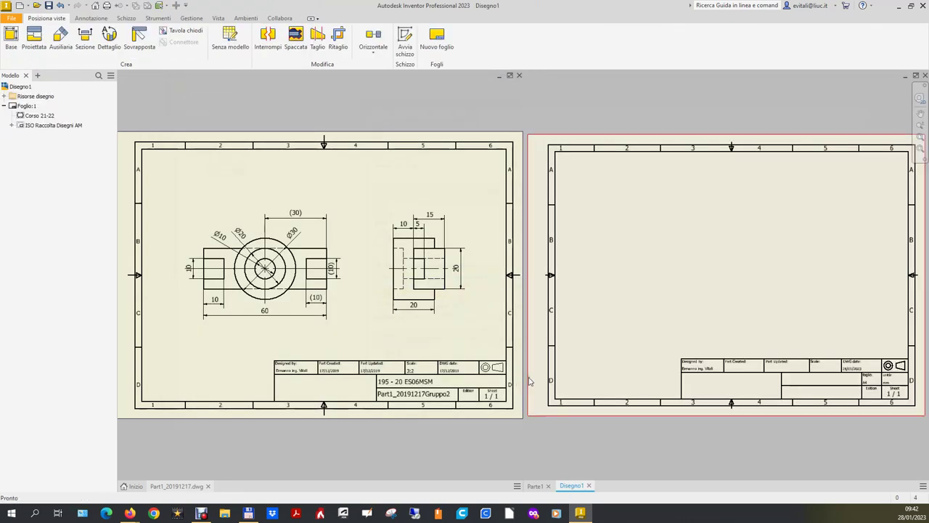
pyautogui.click(580, 487)
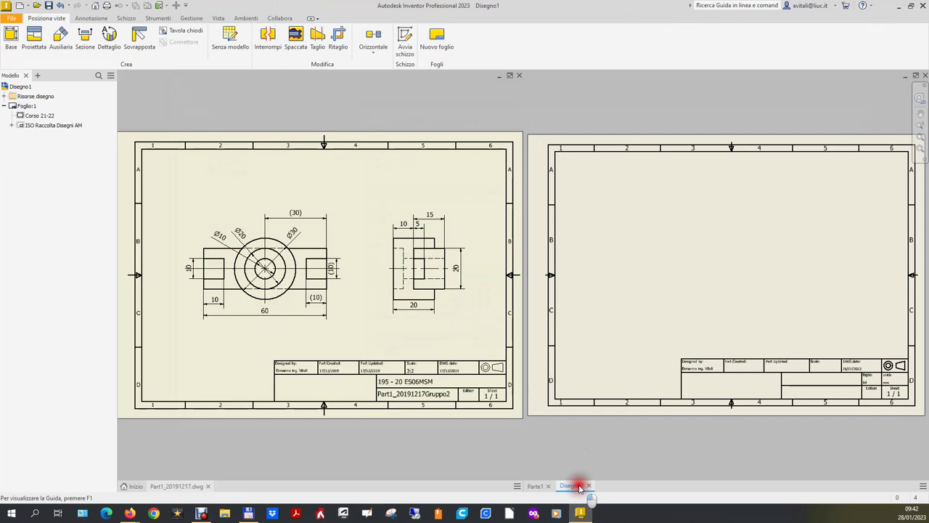
pyautogui.moveTo(580, 487)
pyautogui.mouseDown()
pyautogui.moveTo(224, 488)
pyautogui.moveTo(243, 493)
pyautogui.mouseUp()
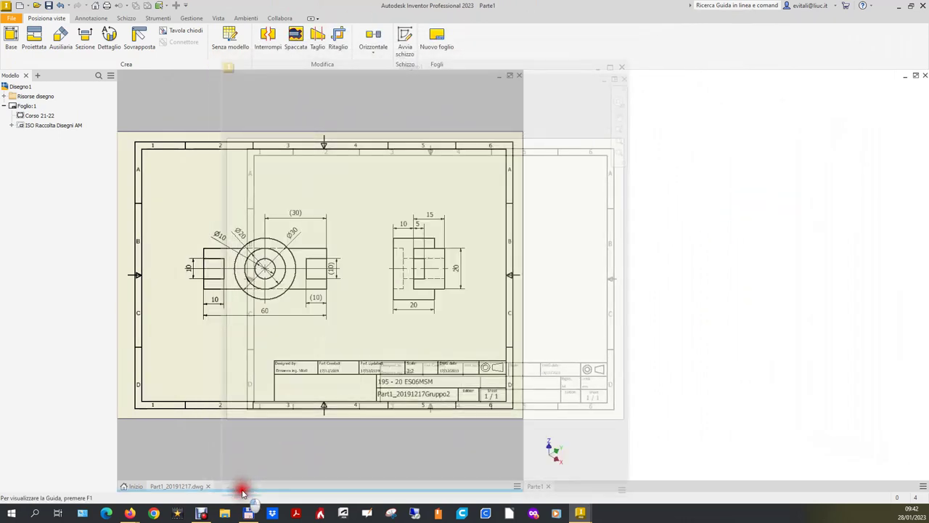
pyautogui.moveTo(243, 493); pyautogui.dragTo(244, 494)
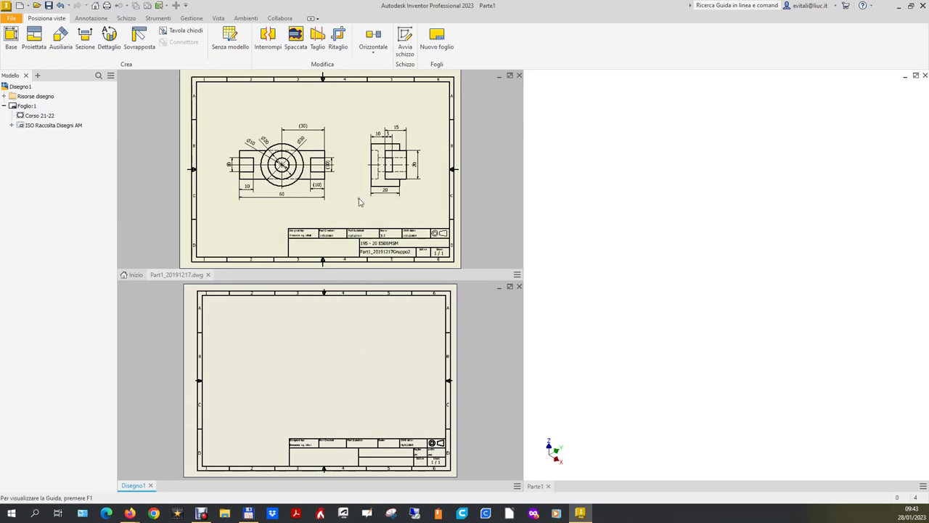
# - In the Parte1 browser, expand Origine and select Piano XY
pyautogui.click(656, 286)
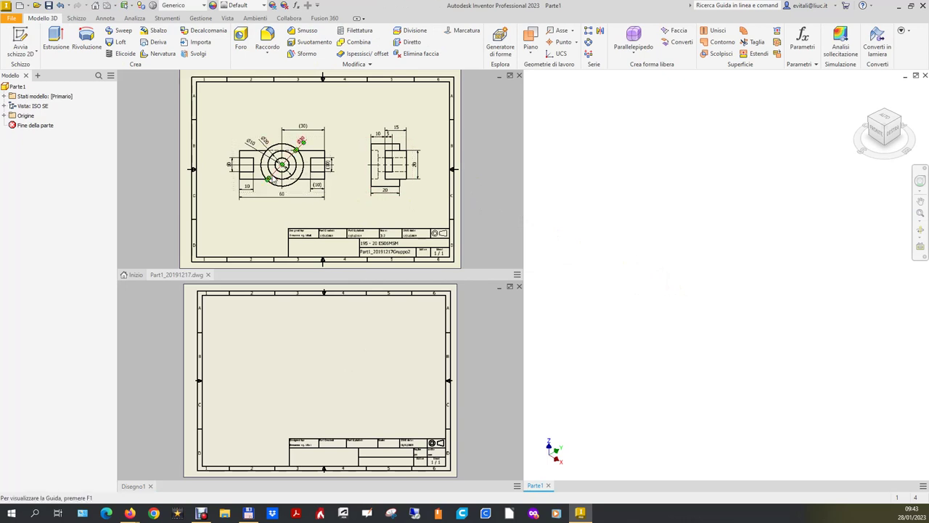
pyautogui.scroll(-2, 271, 174)
pyautogui.scroll(-2, 271, 174)
pyautogui.scroll(2, 294, 207)
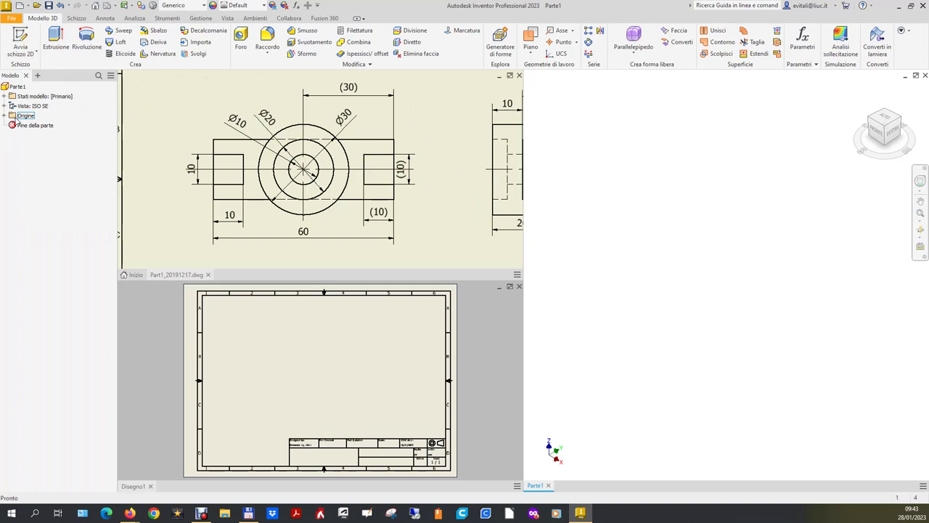
pyautogui.click(639, 244)
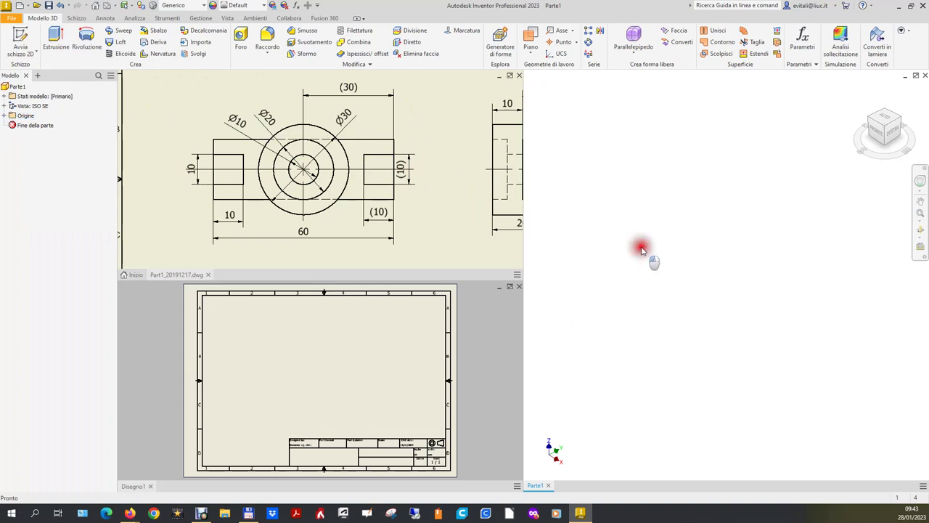
pyautogui.click(4, 116)
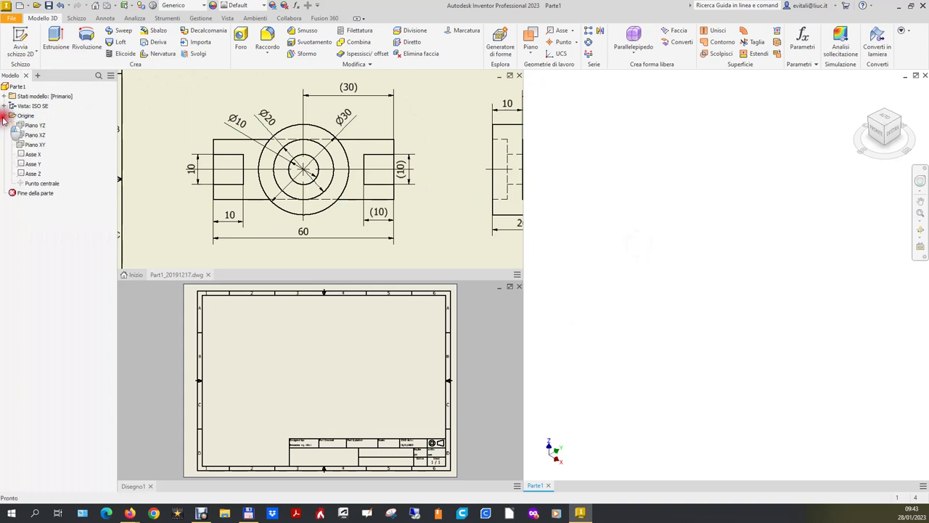
pyautogui.click(35, 145)
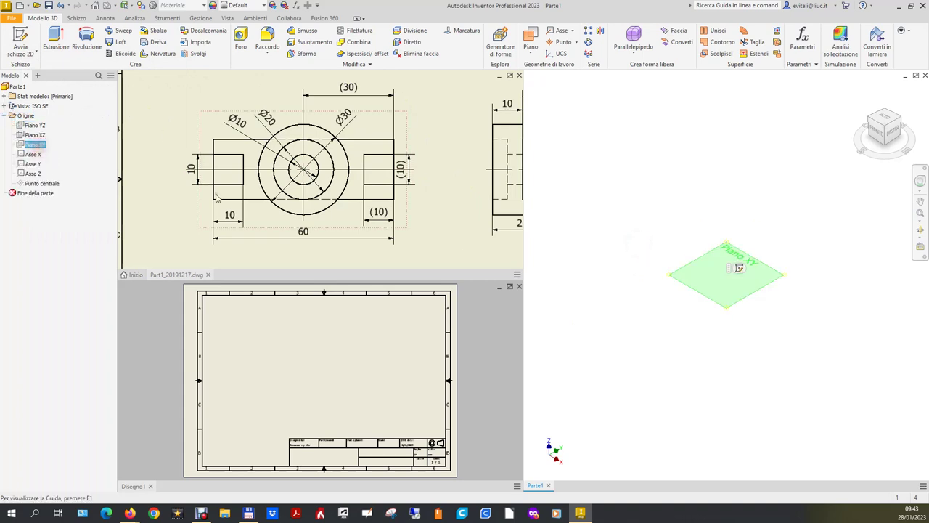
# - Start a sketch on the XY plane and draw a circle dimensioned to 30 mm diameter
pyautogui.click(738, 270)
pyautogui.click(21, 40)
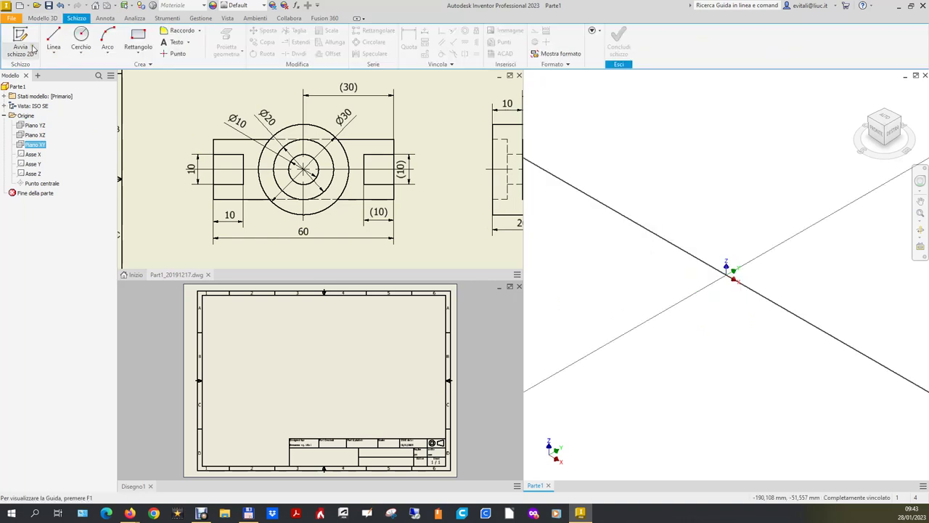
pyautogui.click(81, 37)
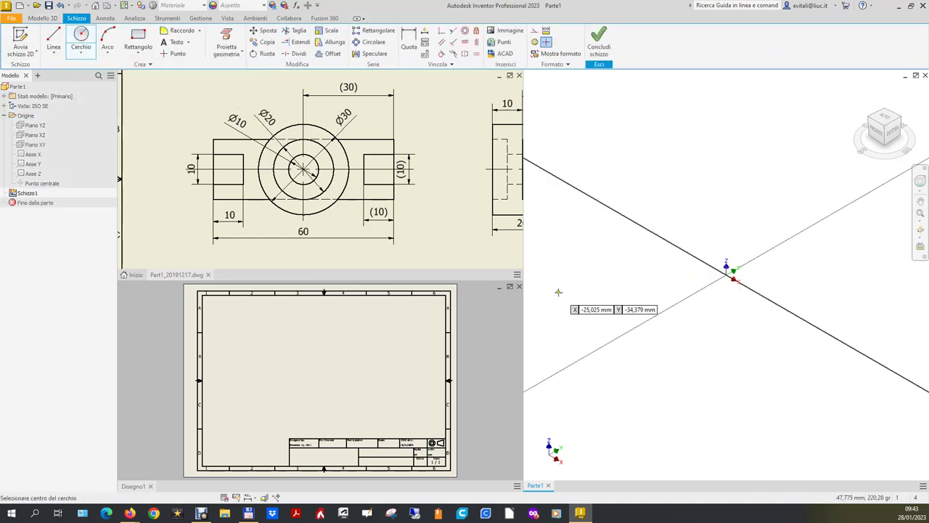
pyautogui.click(641, 278)
pyautogui.click(686, 201)
pyautogui.press('d')
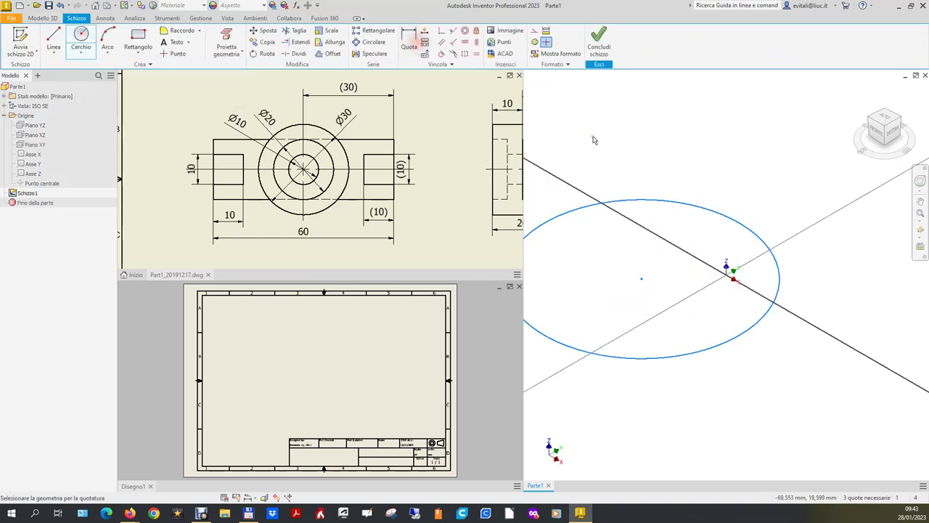
pyautogui.click(660, 204)
pyautogui.click(657, 157)
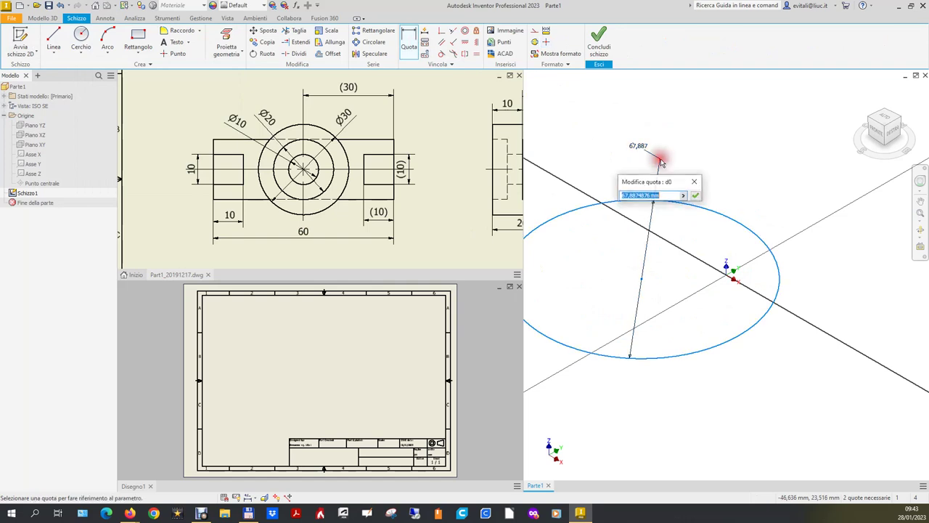
pyautogui.write('30')
pyautogui.press('Return')
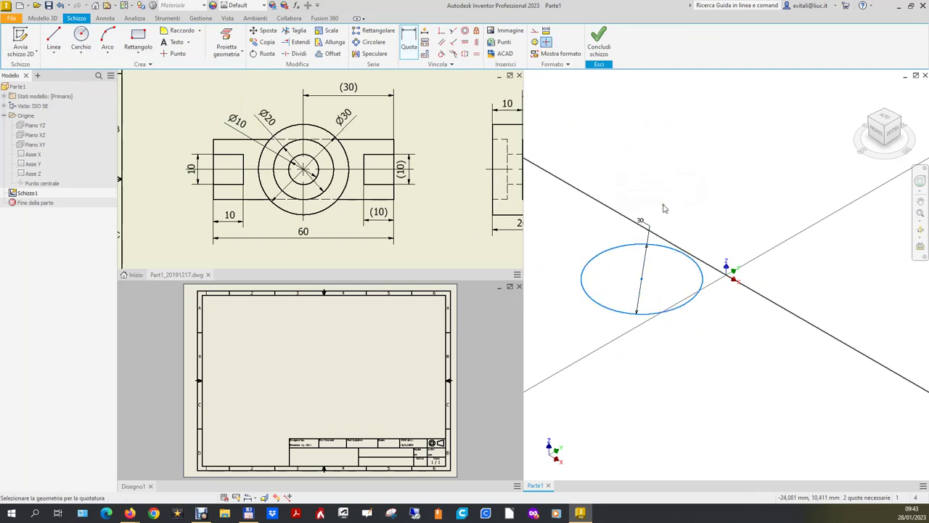
# - Make the circle's centre coincident with the origin and finish the sketch
pyautogui.click(440, 32)
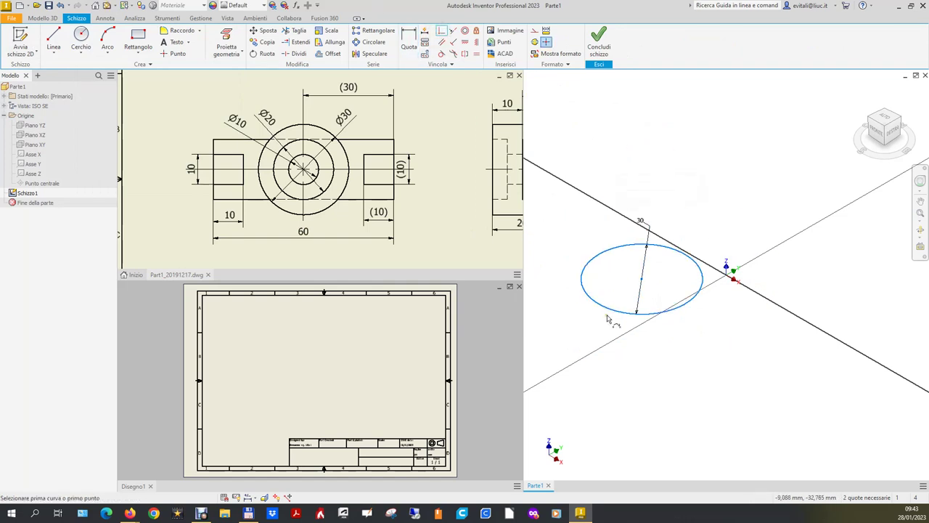
pyautogui.click(642, 282)
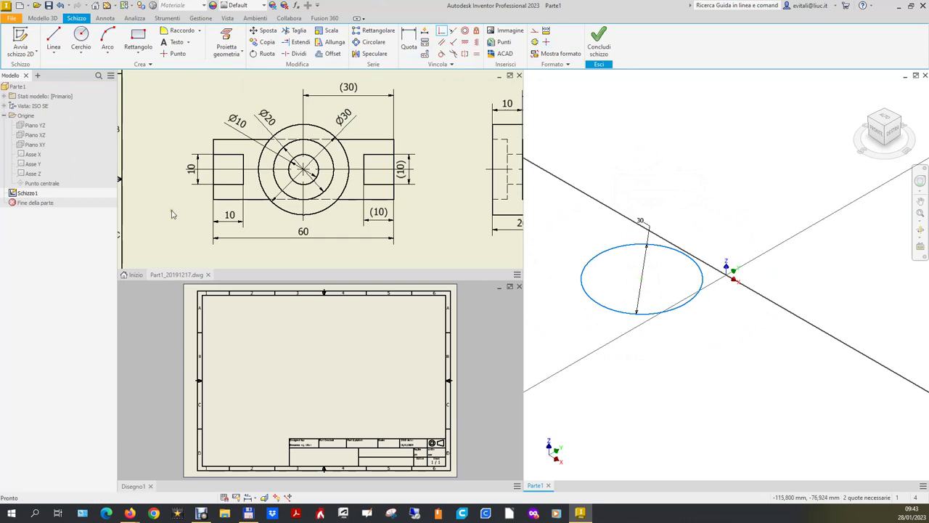
pyautogui.click(61, 184)
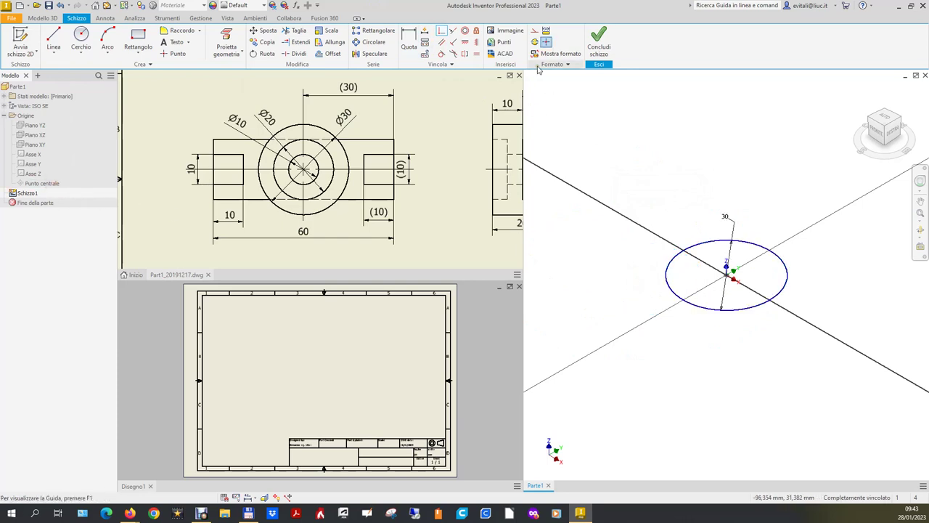
pyautogui.click(597, 43)
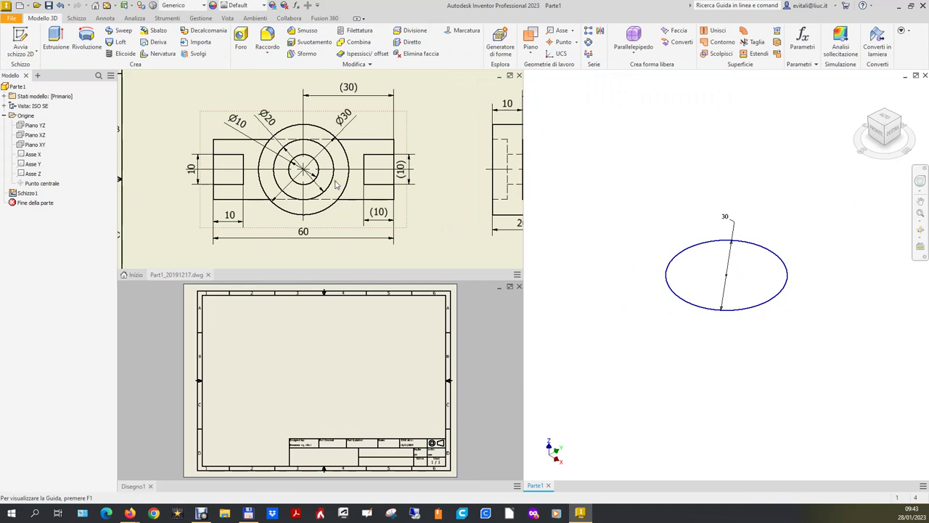
pyautogui.scroll(-2, 334, 181)
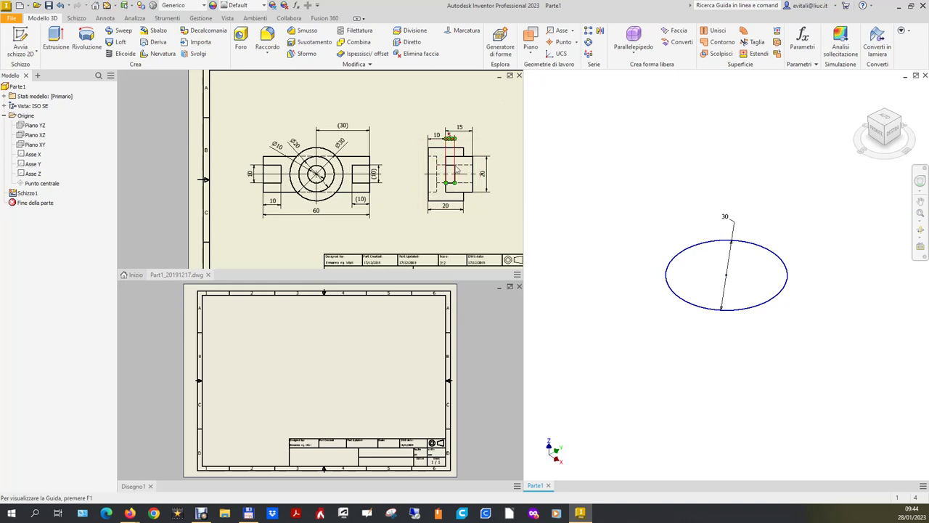
pyautogui.scroll(-3, 458, 169)
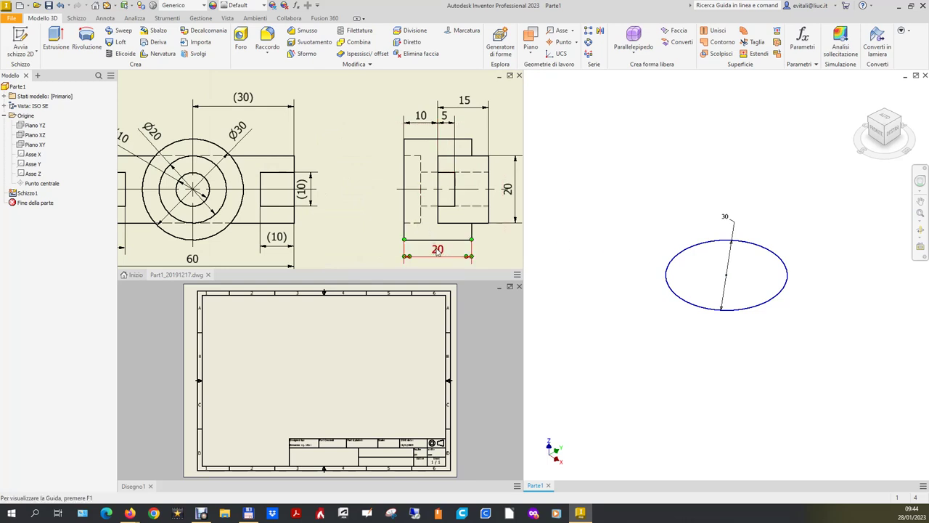
pyautogui.click(744, 193)
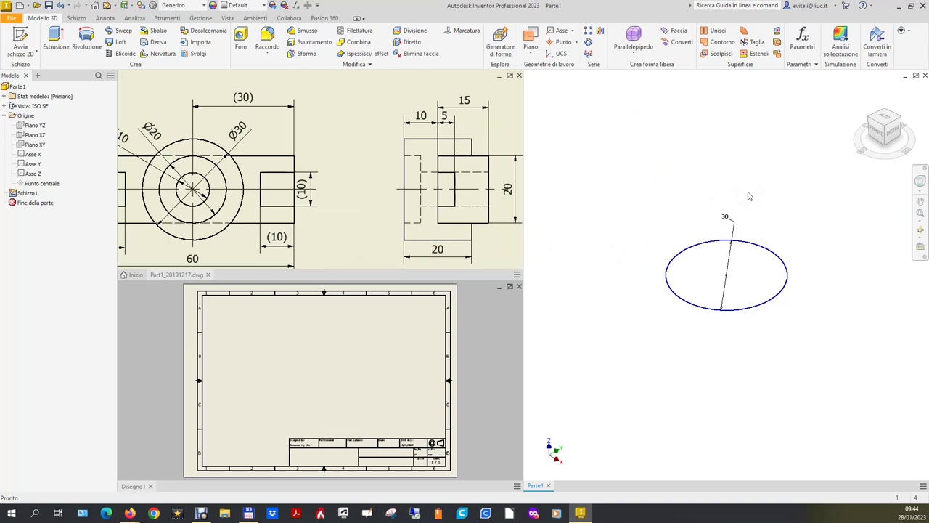
pyautogui.doubleClick(29, 194)
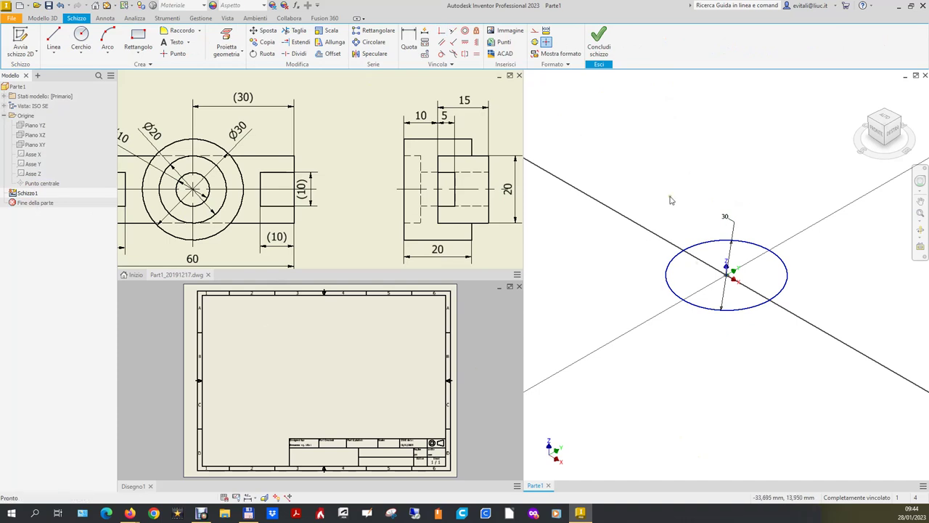
pyautogui.click(599, 40)
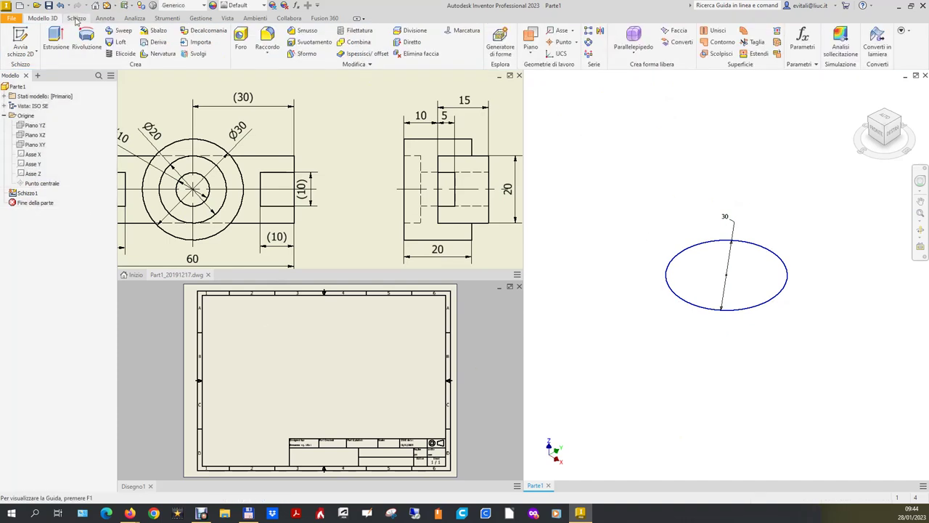
# - Extrude the 30 mm circle 20 mm into a solid cylinder
pyautogui.click(58, 39)
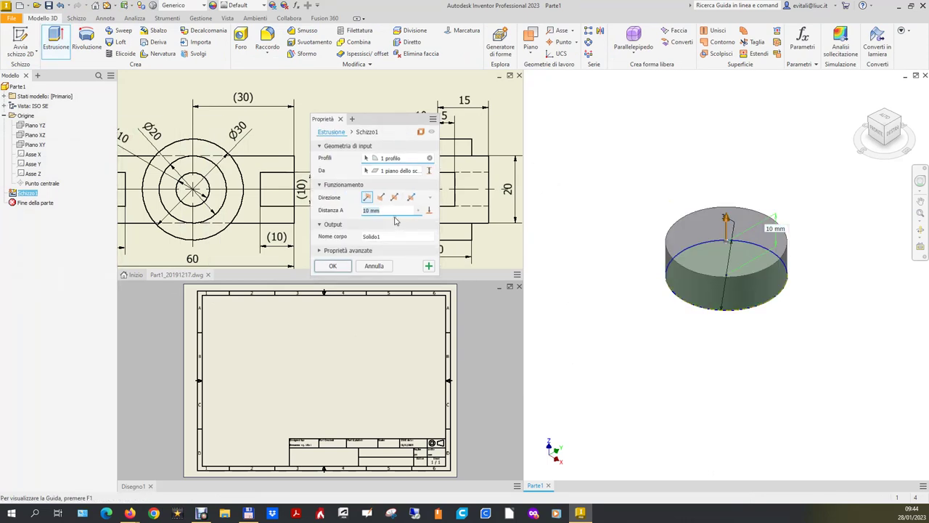
pyautogui.write('20')
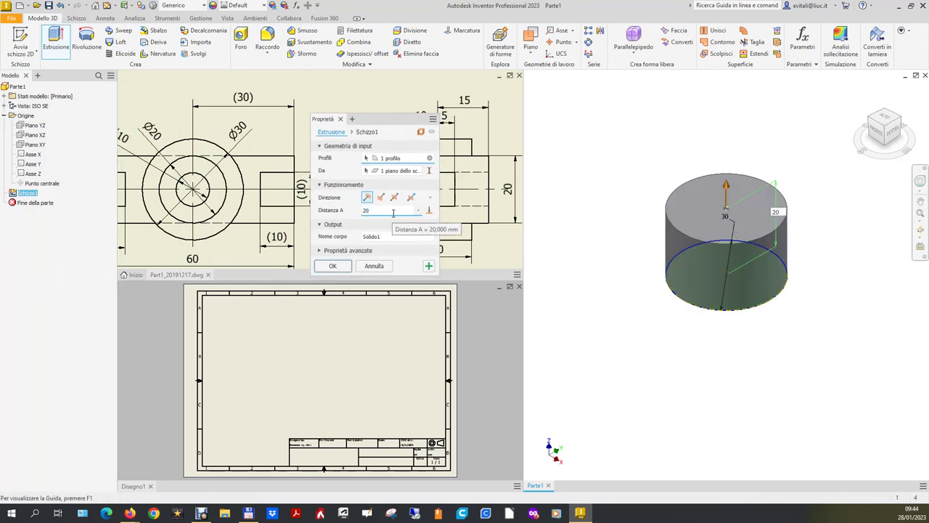
pyautogui.click(332, 266)
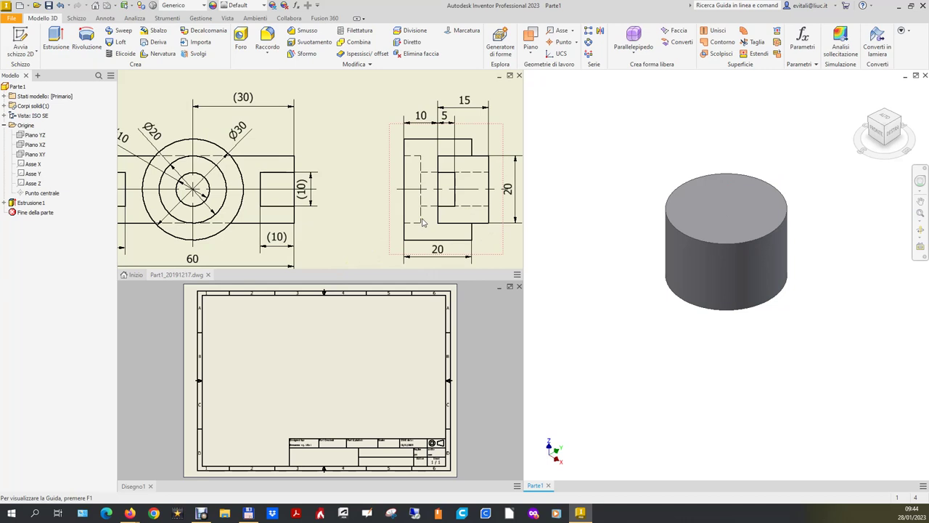
# - Zoom out the reference drawing view, select and clear its horizontal centerline, and start a 2D sketch
pyautogui.scroll(-2, 357, 198)
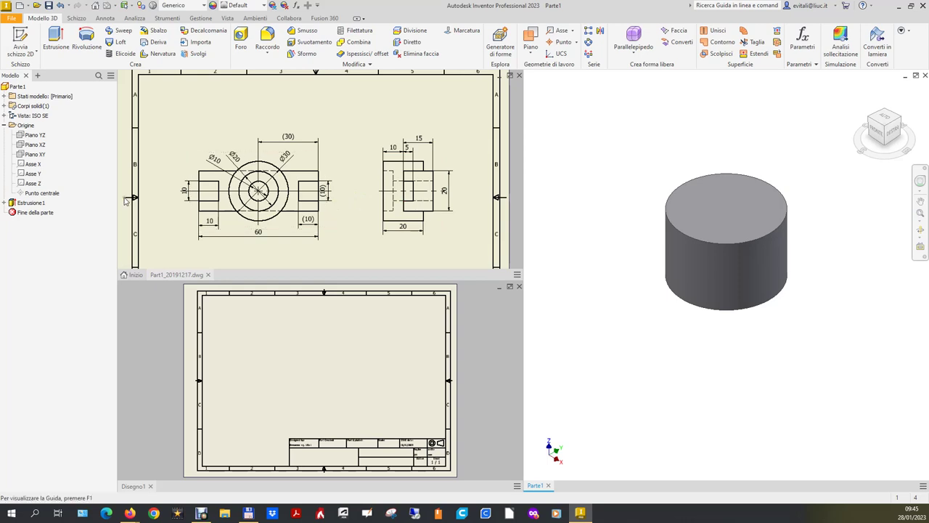
pyautogui.click(325, 191)
pyautogui.press('Delete')
pyautogui.click(20, 40)
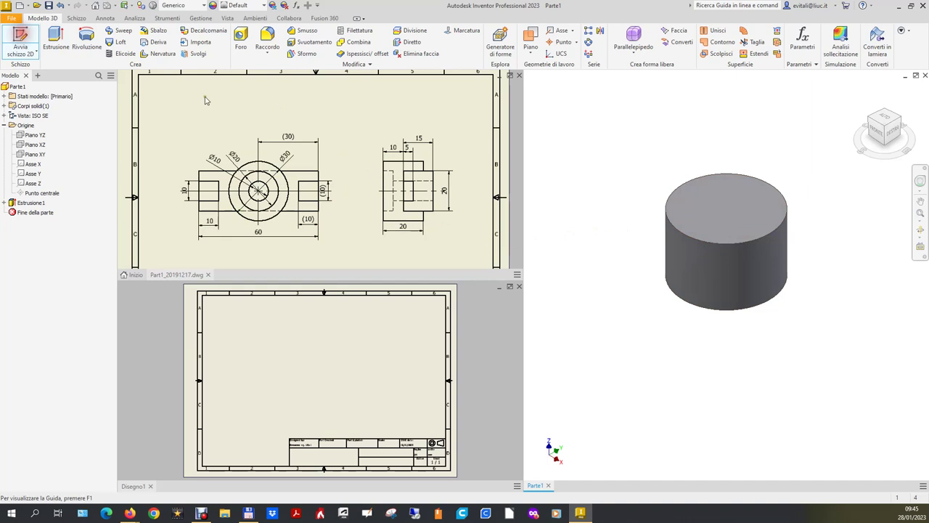
# - On the cylinder's top face, sketch a 20 mm circle concentric with its edge and finish the sketch
pyautogui.click(705, 212)
pyautogui.click(86, 38)
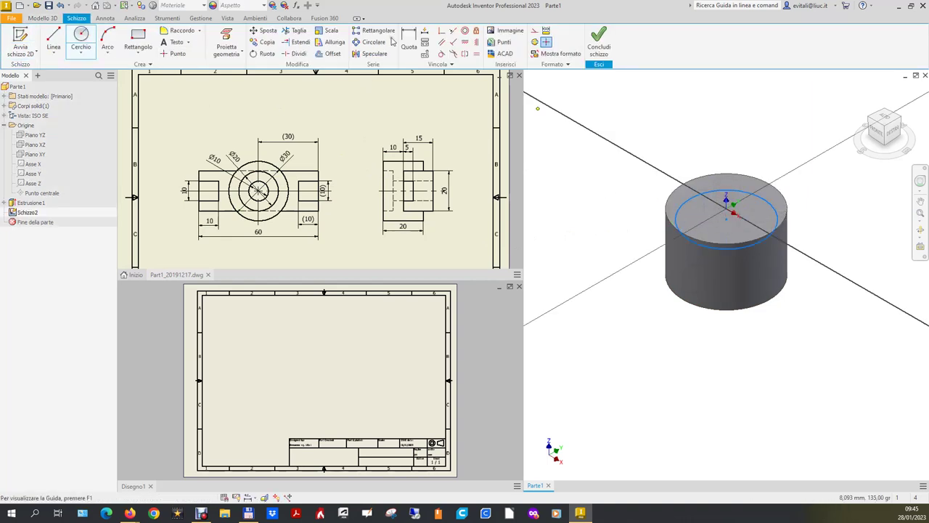
pyautogui.click(414, 42)
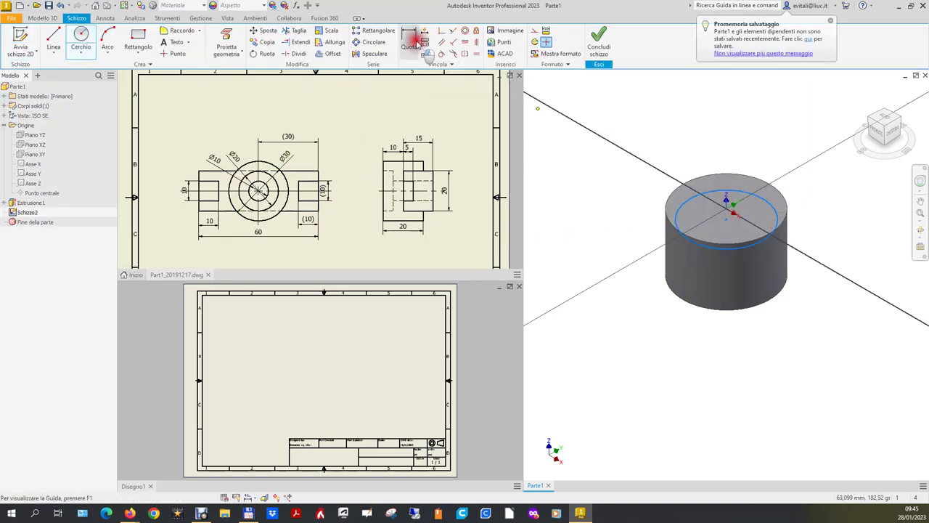
pyautogui.click(748, 198)
pyautogui.click(731, 149)
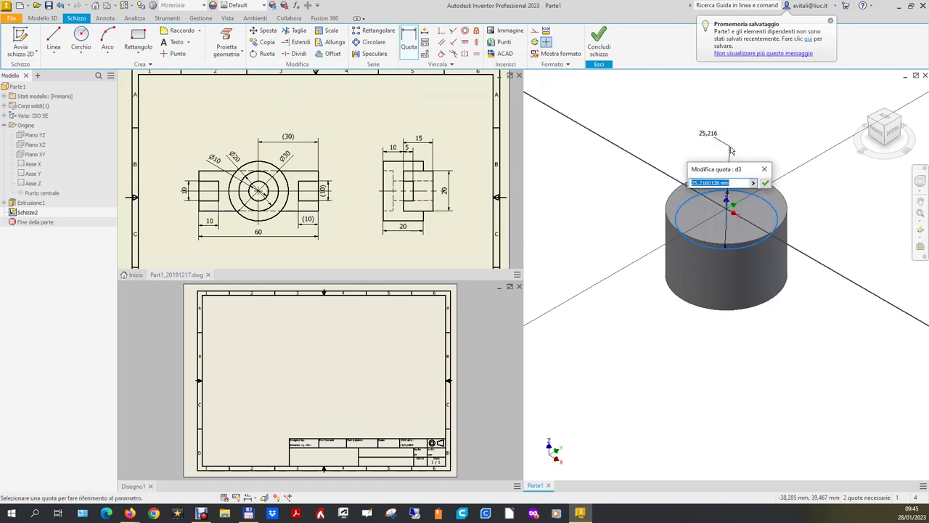
pyautogui.write('20')
pyautogui.press('Return')
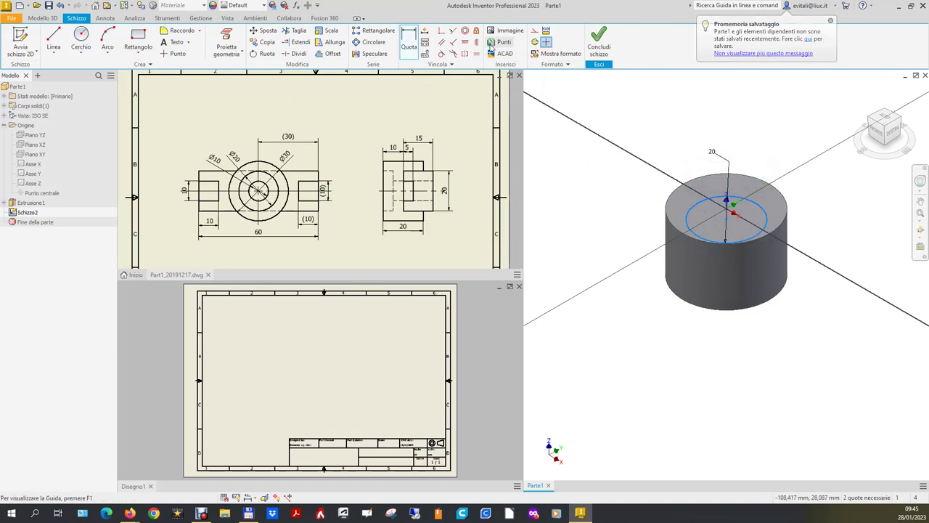
pyautogui.click(466, 31)
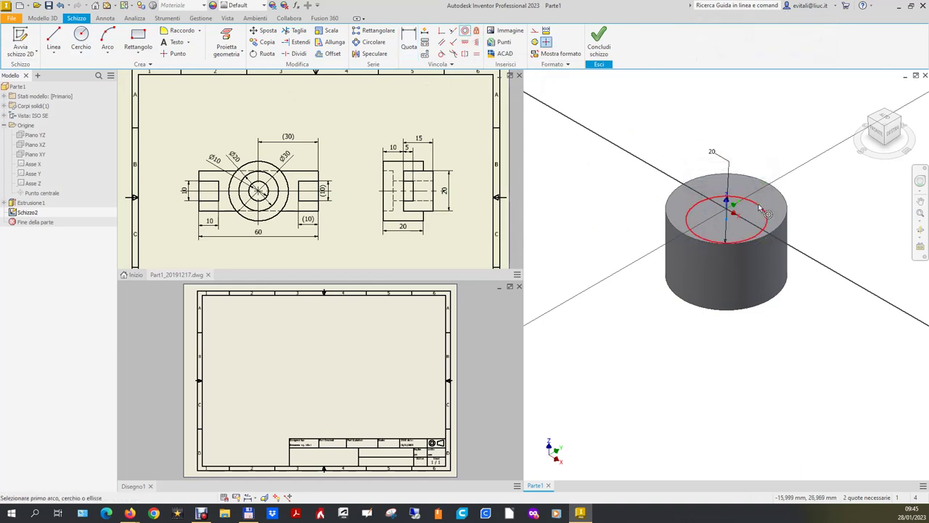
pyautogui.click(761, 206)
pyautogui.click(759, 179)
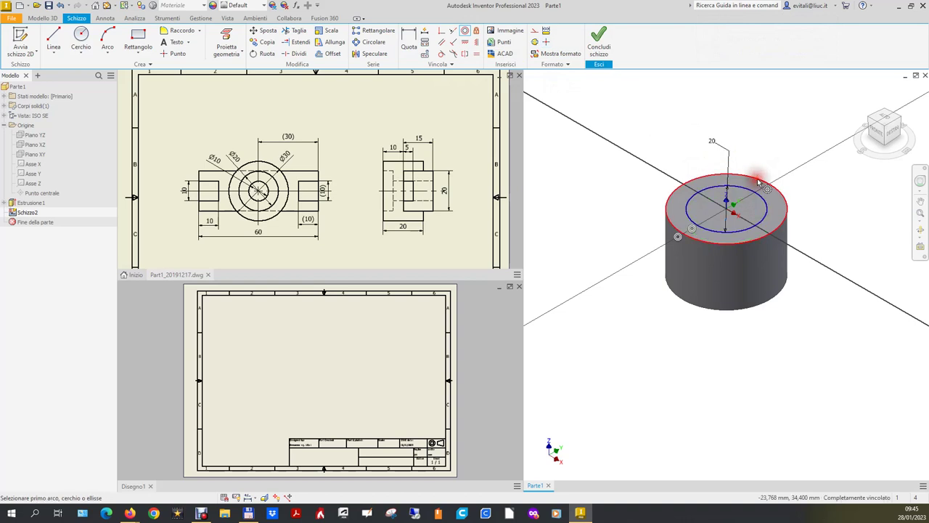
pyautogui.click(598, 40)
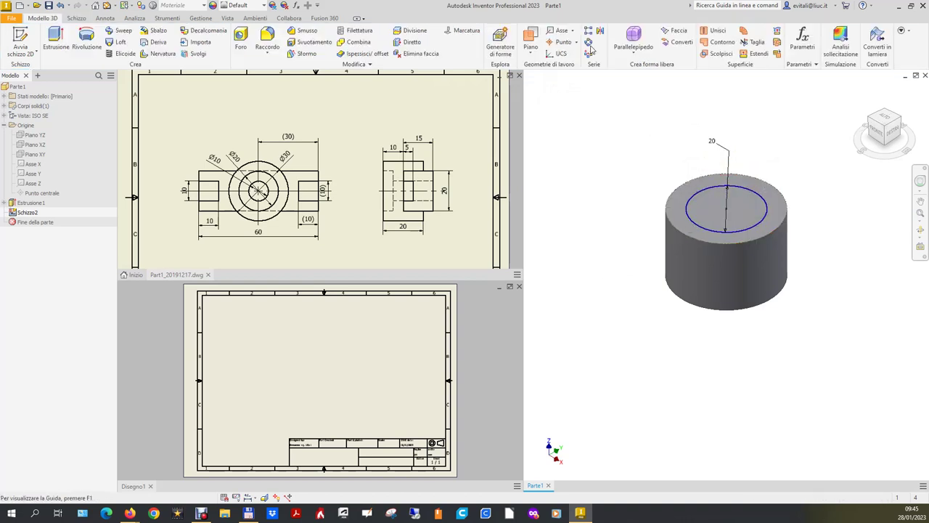
# - Cut the 20 mm circle 5 mm down into the cylinder's top face
pyautogui.click(58, 38)
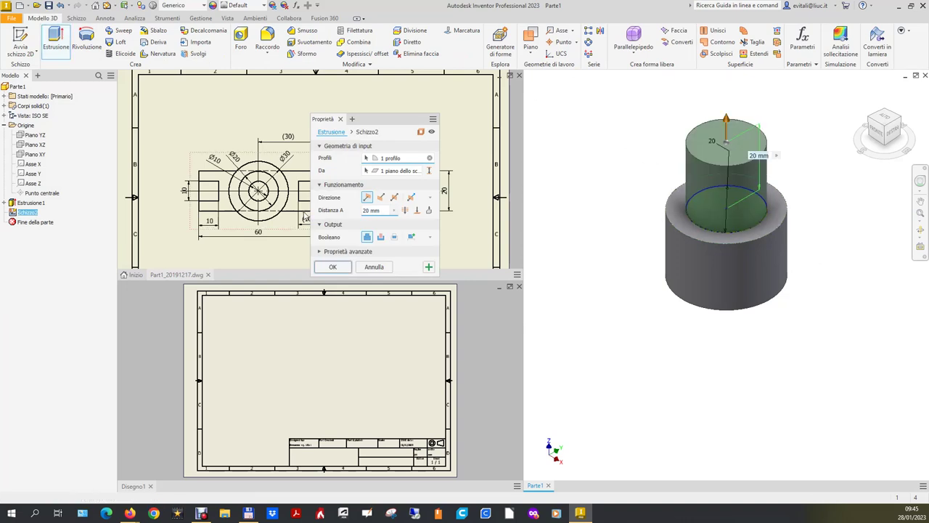
pyautogui.click(381, 237)
pyautogui.doubleClick(377, 210)
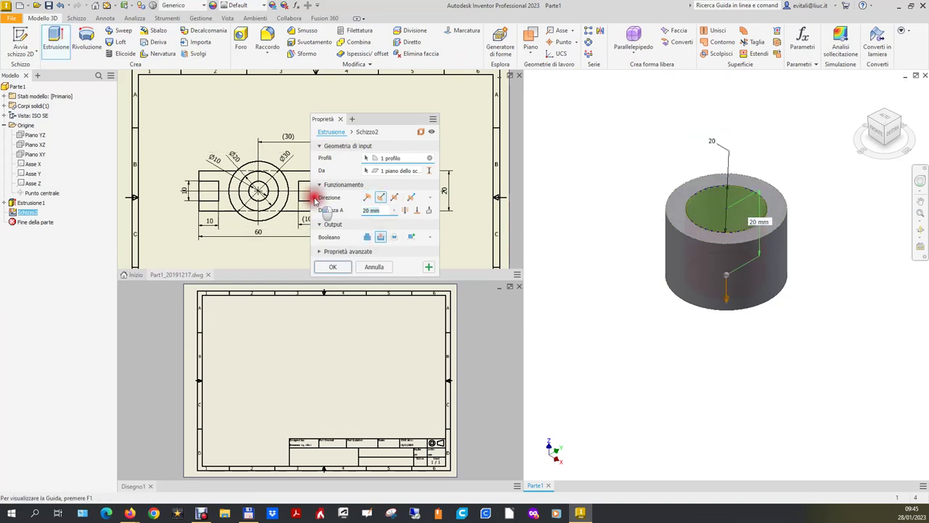
pyautogui.write('5')
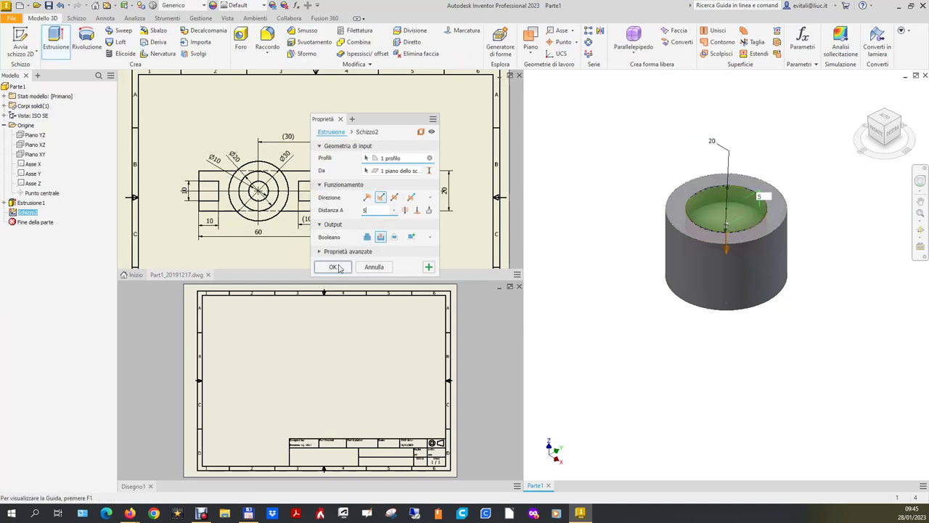
pyautogui.click(332, 267)
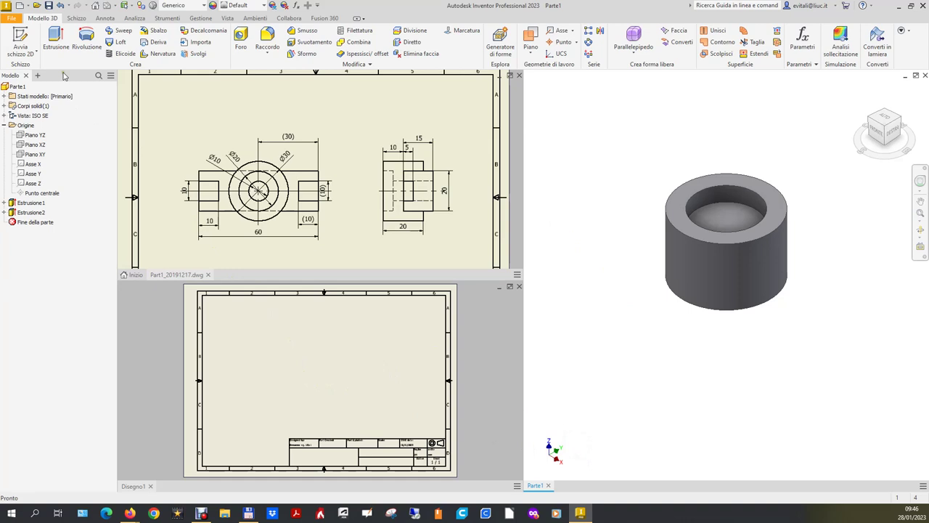
# - Save the part as Part1_20191217Filmato.ipt and activate the Disegno1 drawing window
pyautogui.click(12, 17)
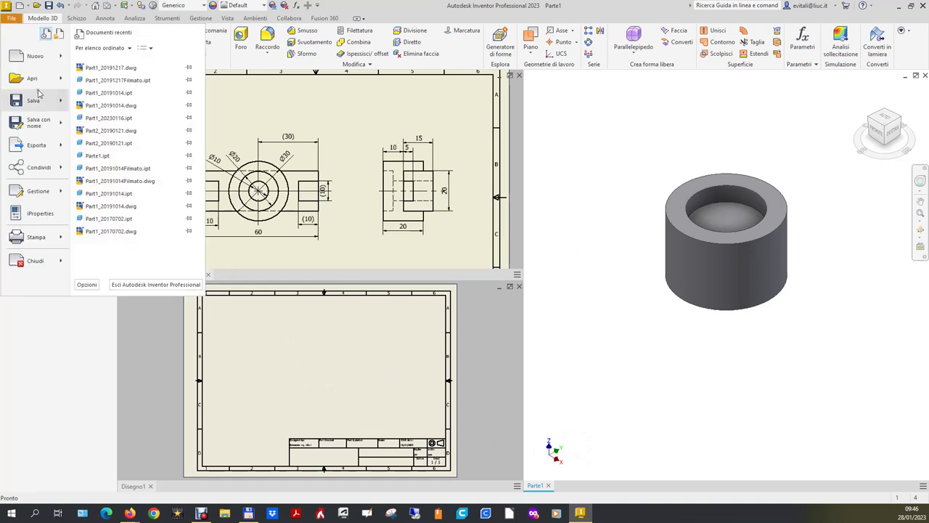
pyautogui.click(38, 122)
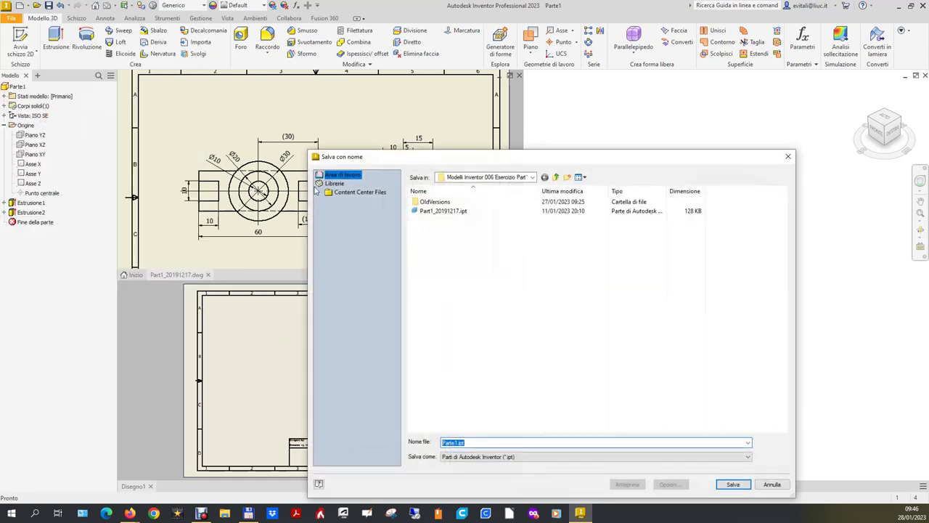
pyautogui.click(440, 211)
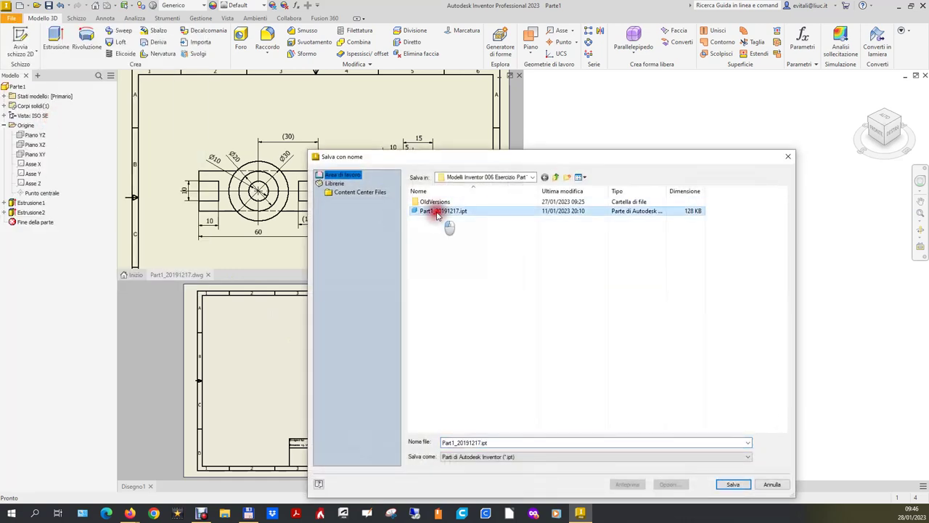
pyautogui.doubleClick(484, 442)
pyautogui.click(532, 450)
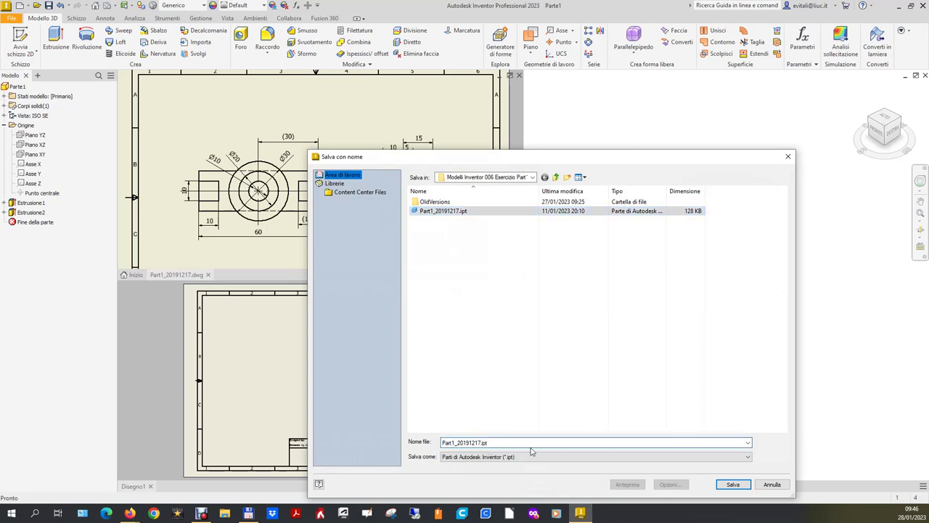
pyautogui.write('Filmato')
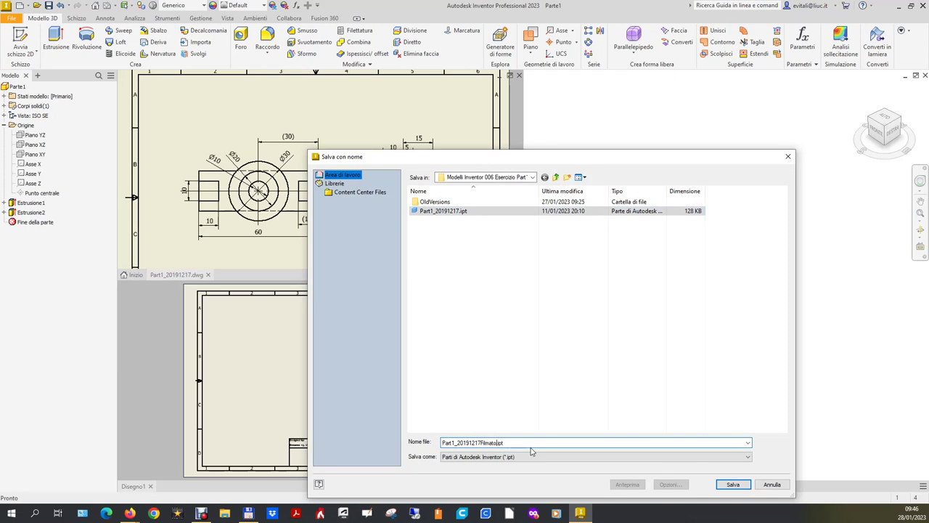
pyautogui.press('Return')
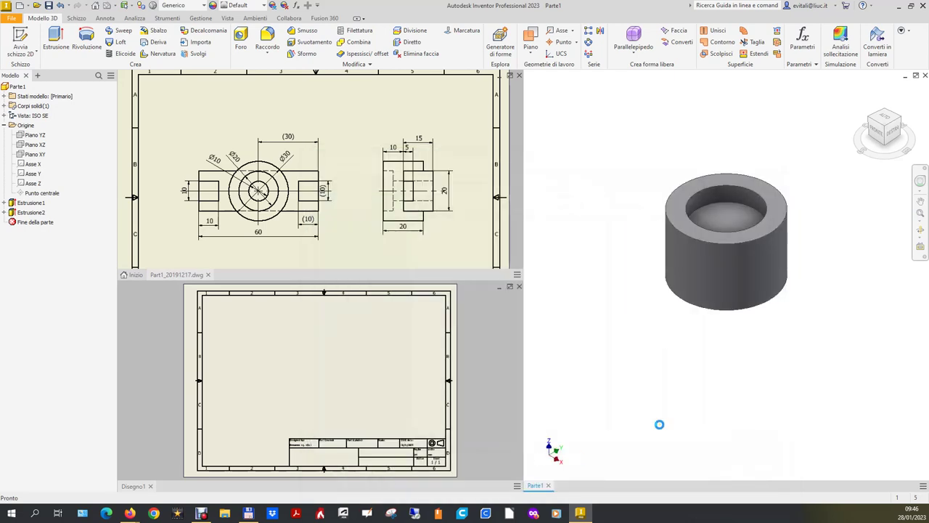
pyautogui.click(381, 393)
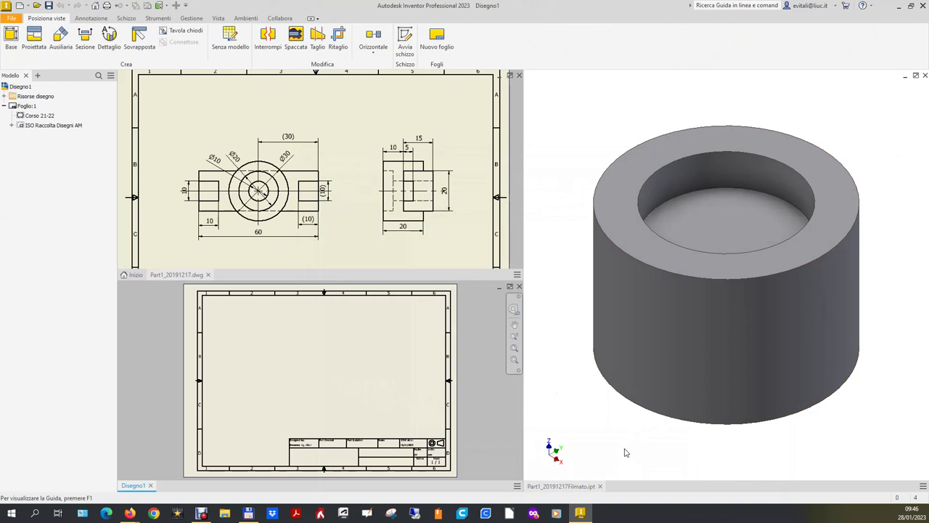
# - Start a base view of the hub and set its scale to 3:2
pyautogui.scroll(-3, 675, 388)
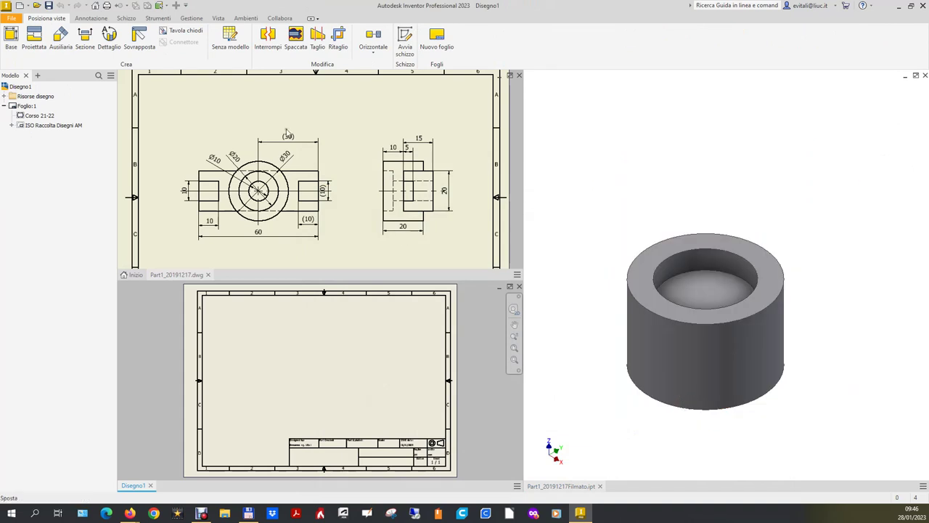
pyautogui.click(9, 40)
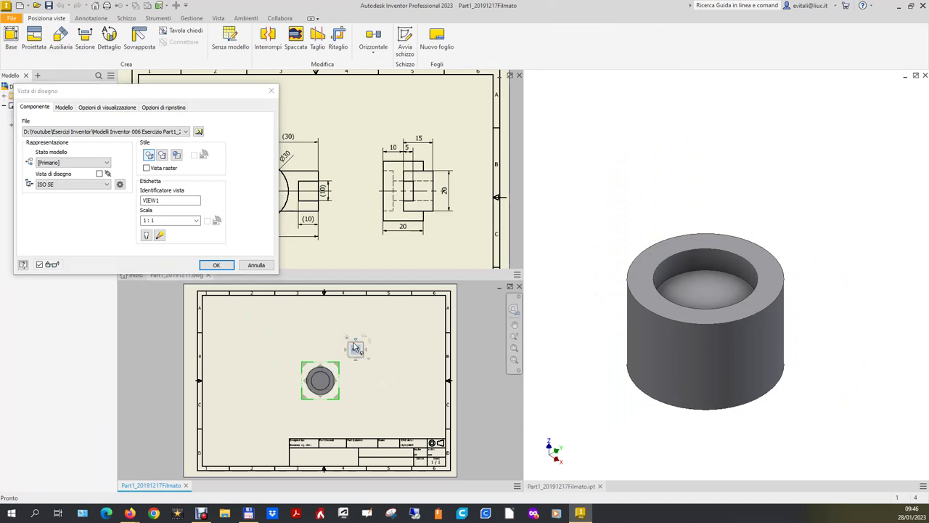
pyautogui.click(181, 95)
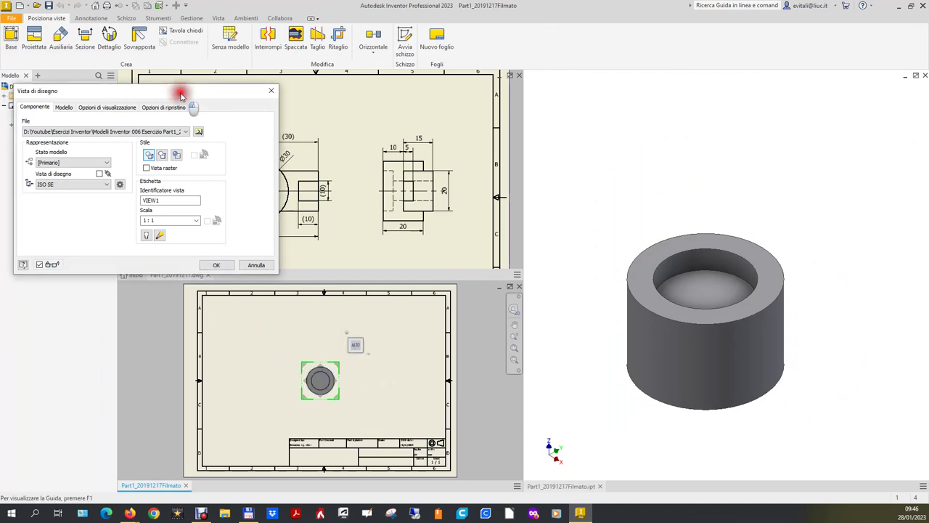
pyautogui.moveTo(181, 95); pyautogui.dragTo(81, 92)
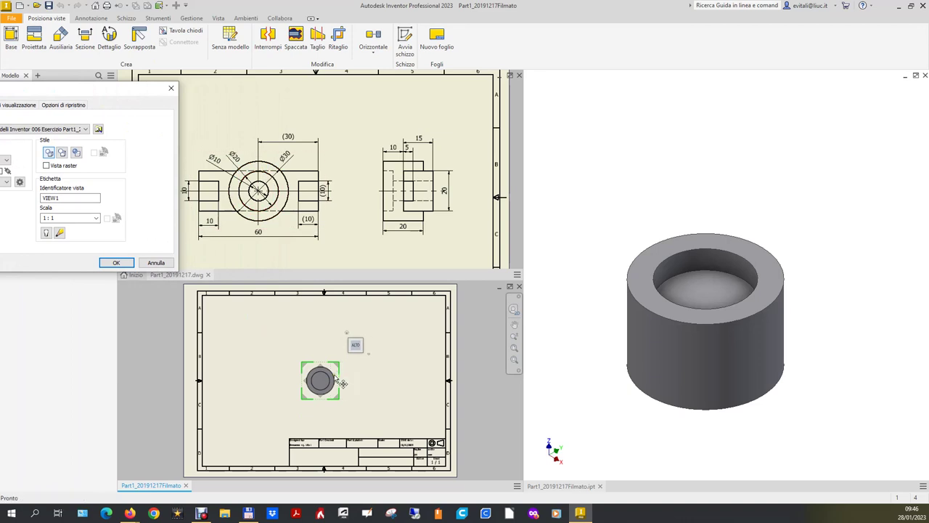
pyautogui.click(58, 218)
pyautogui.write('3:2')
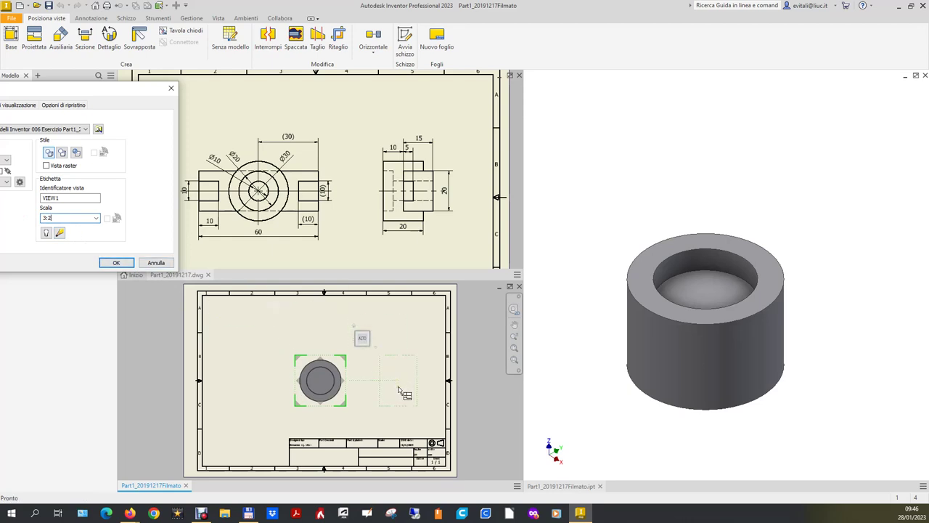
# - Add a projected side view to the right of the base view and confirm both views
pyautogui.click(399, 392)
pyautogui.rightClick(399, 392)
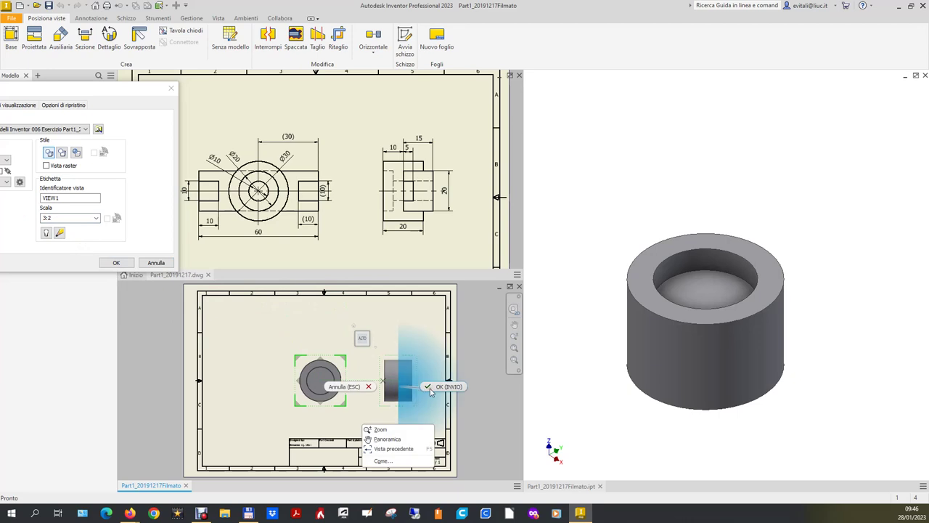
pyautogui.click(429, 391)
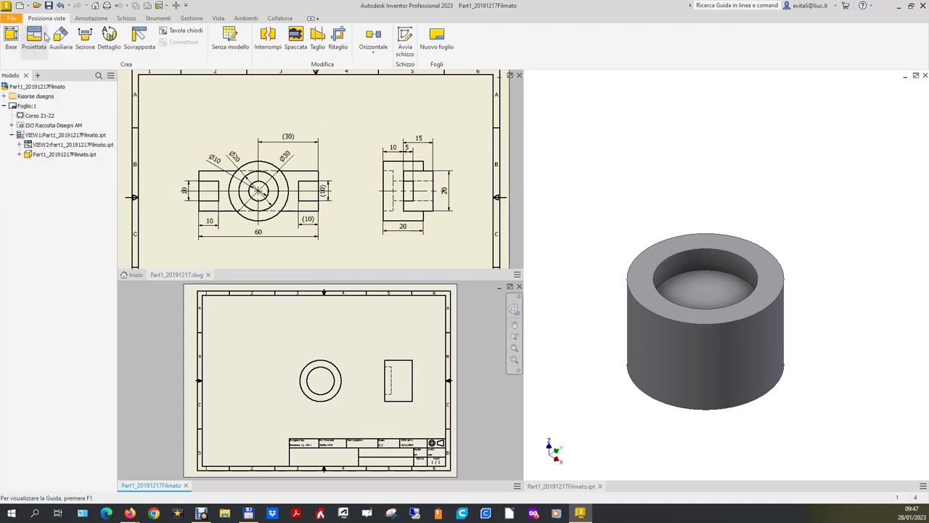
# - In the part, sketch a 10 mm diameter circle on the hole's bottom face
pyautogui.click(642, 193)
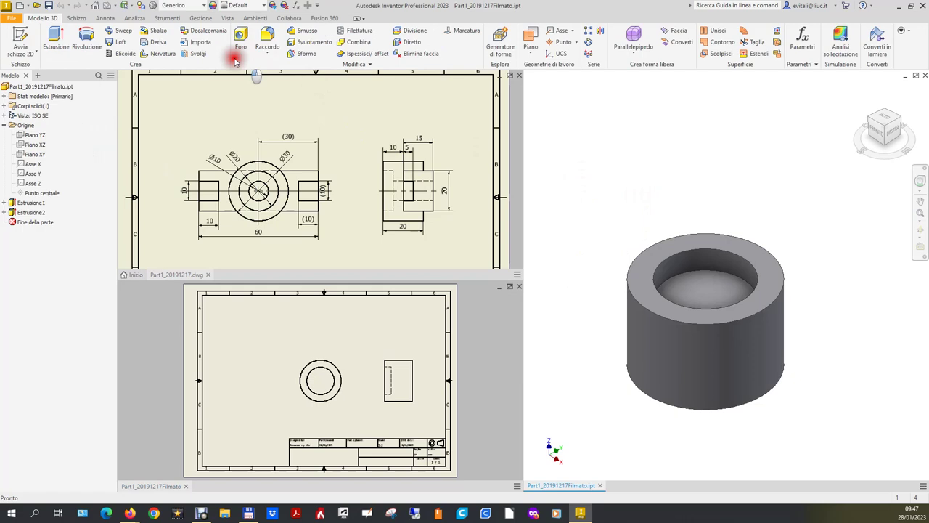
pyautogui.click(20, 40)
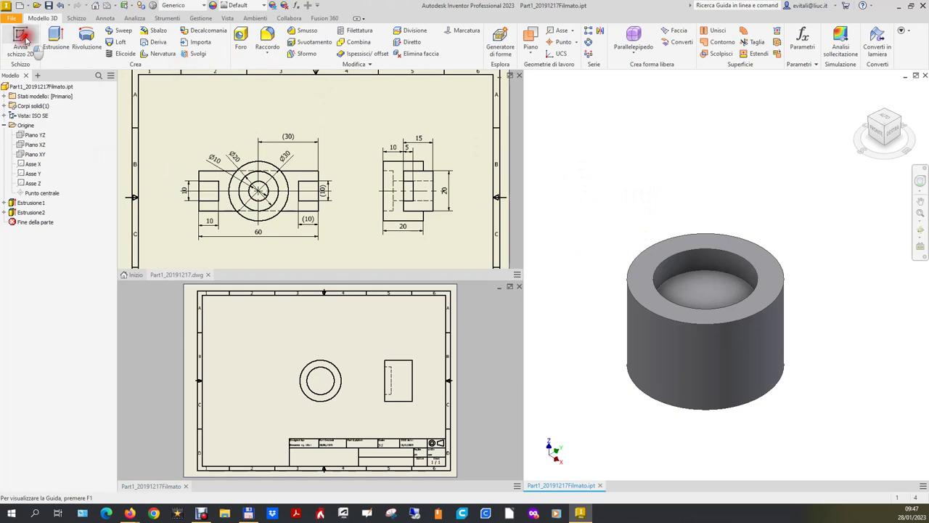
pyautogui.click(696, 295)
pyautogui.press('c')
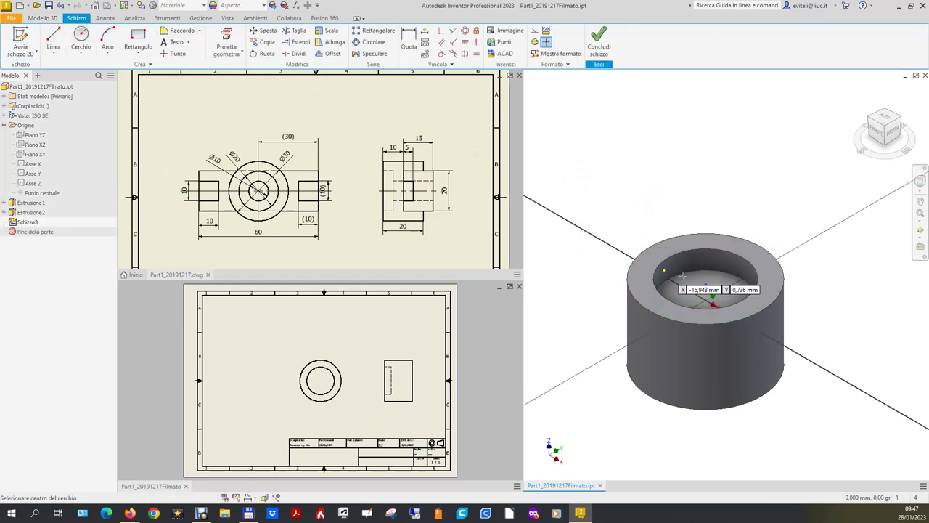
pyautogui.click(704, 294)
pyautogui.click(687, 299)
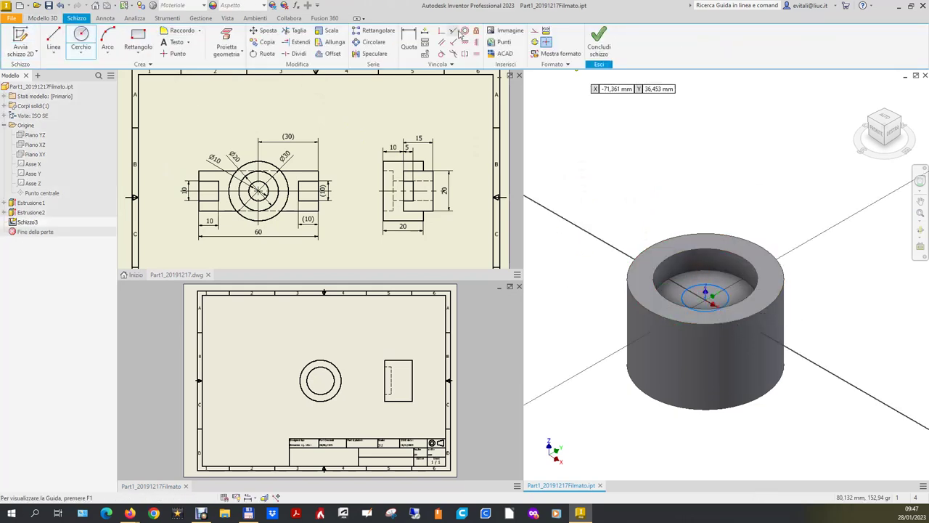
pyautogui.click(408, 37)
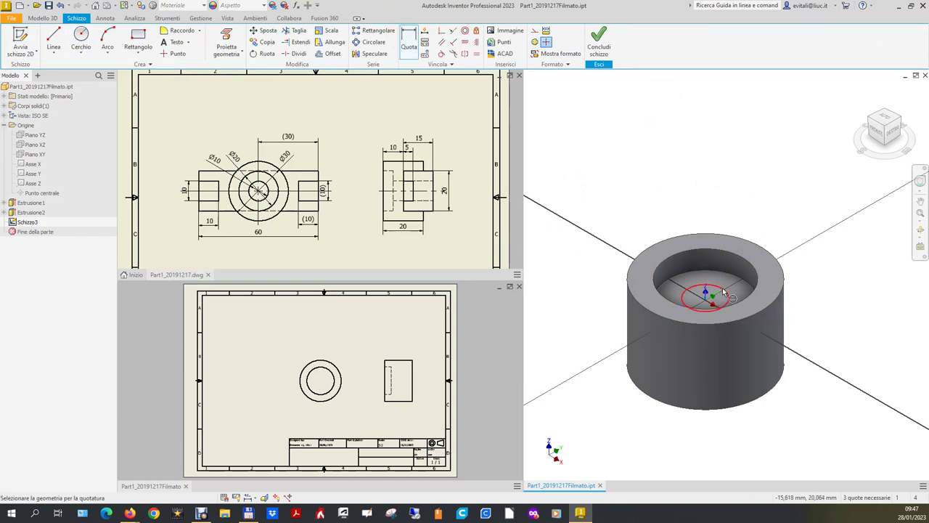
pyautogui.click(724, 292)
pyautogui.click(736, 215)
pyautogui.write('10')
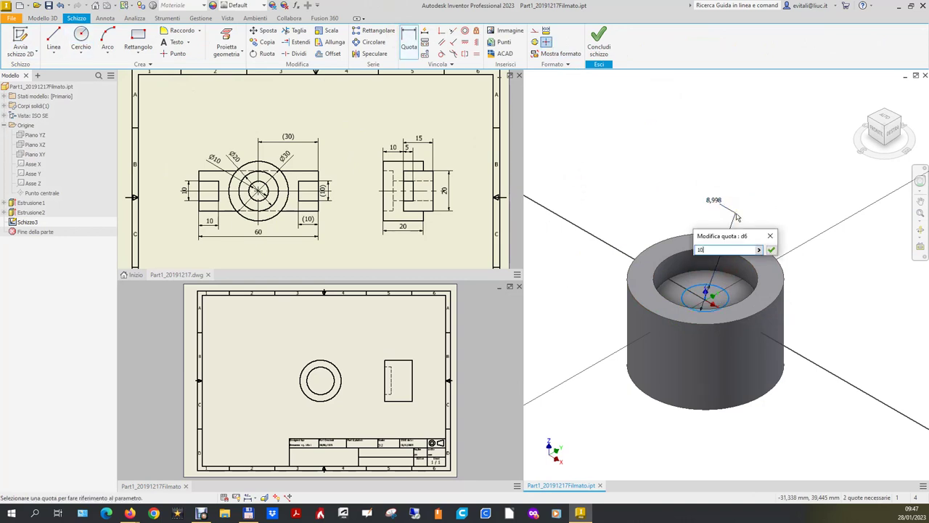
pyautogui.press('Return')
# - Make the circle concentric with the existing hole rim and finish the sketch
pyautogui.click(465, 30)
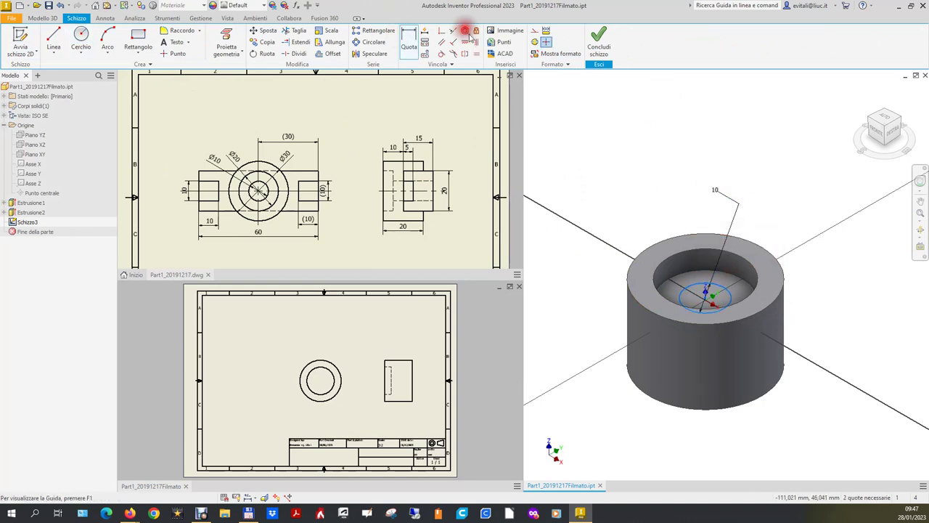
pyautogui.click(694, 279)
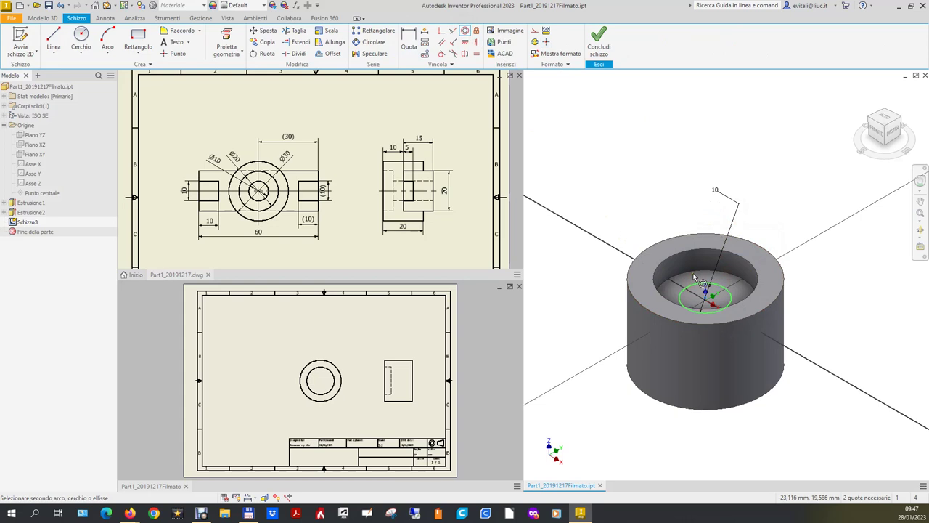
pyautogui.click(693, 270)
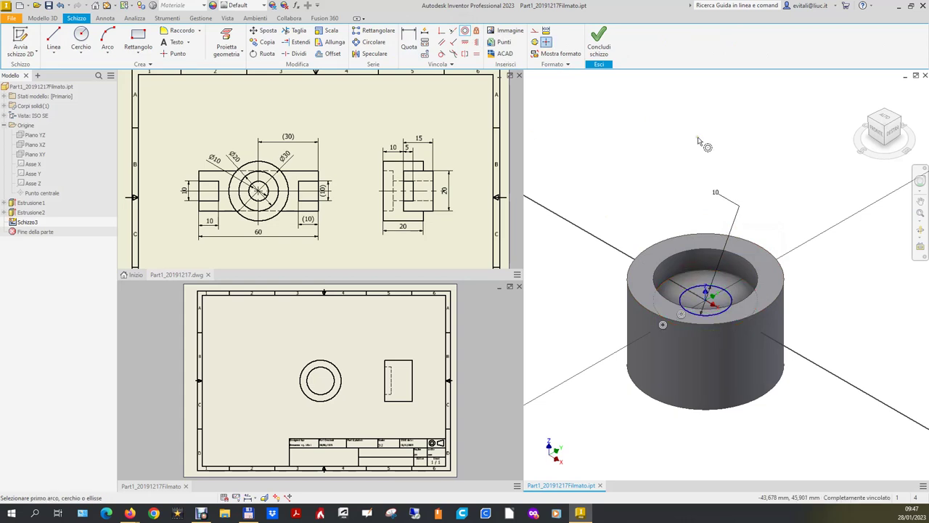
pyautogui.click(606, 48)
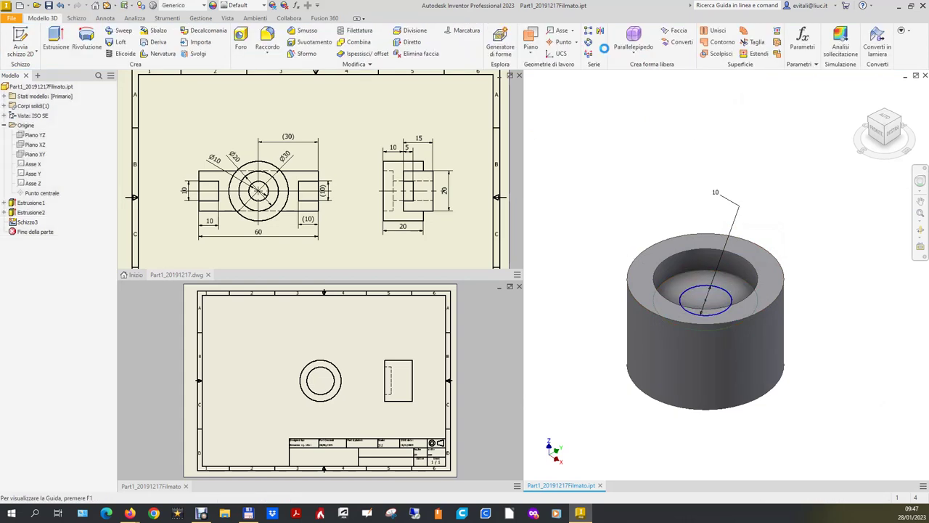
# - Extrude the circle as a cut, To extent through the part's bottom
pyautogui.click(51, 30)
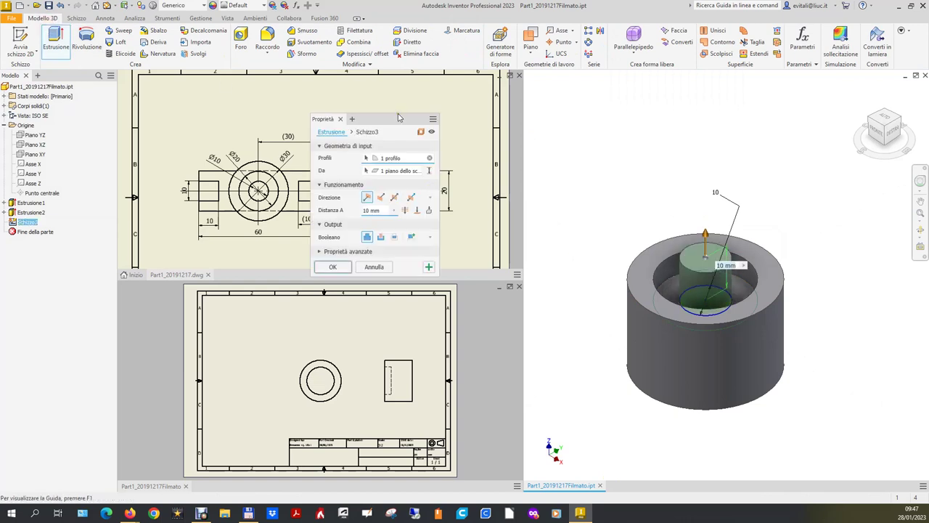
pyautogui.click(396, 118)
pyautogui.moveTo(397, 118); pyautogui.dragTo(275, 92)
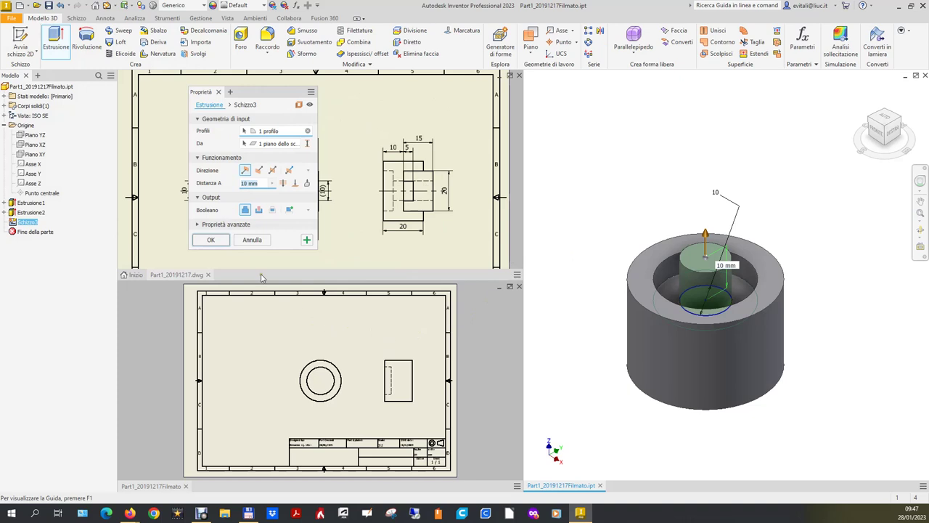
pyautogui.click(259, 210)
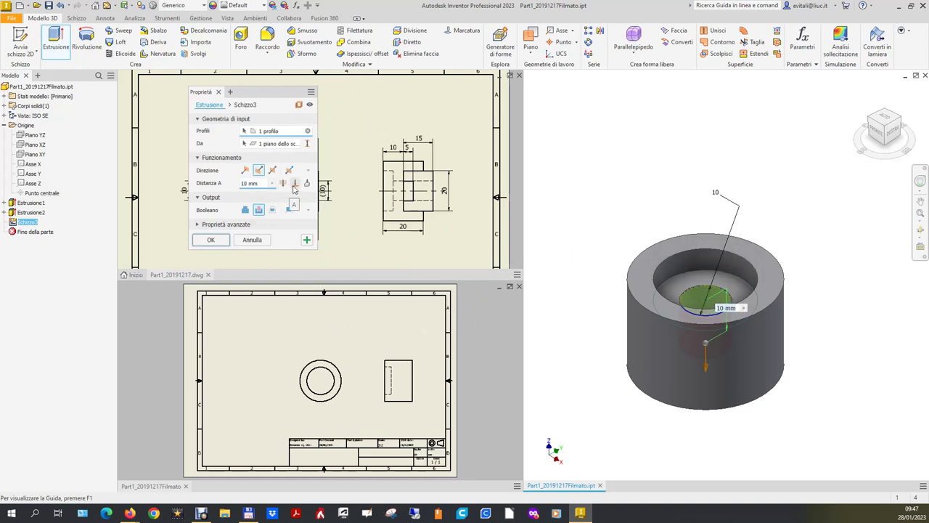
pyautogui.click(294, 185)
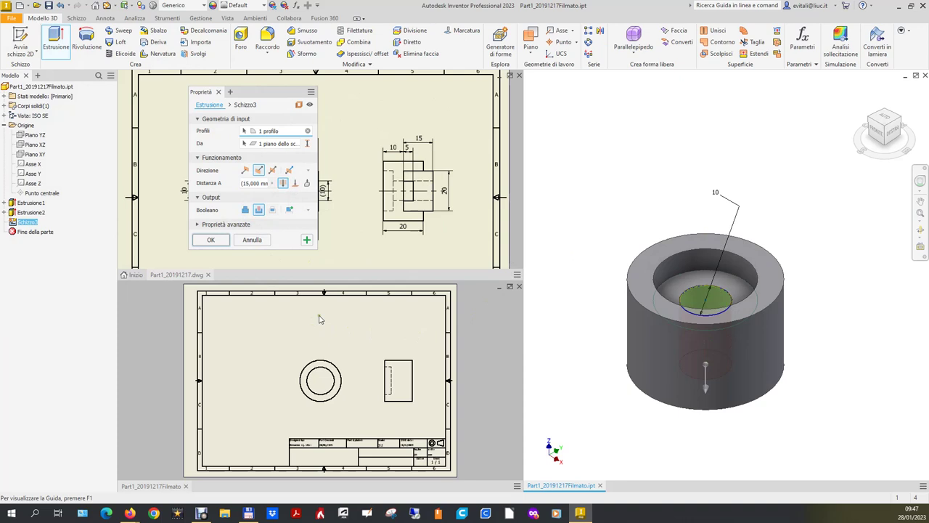
pyautogui.click(212, 240)
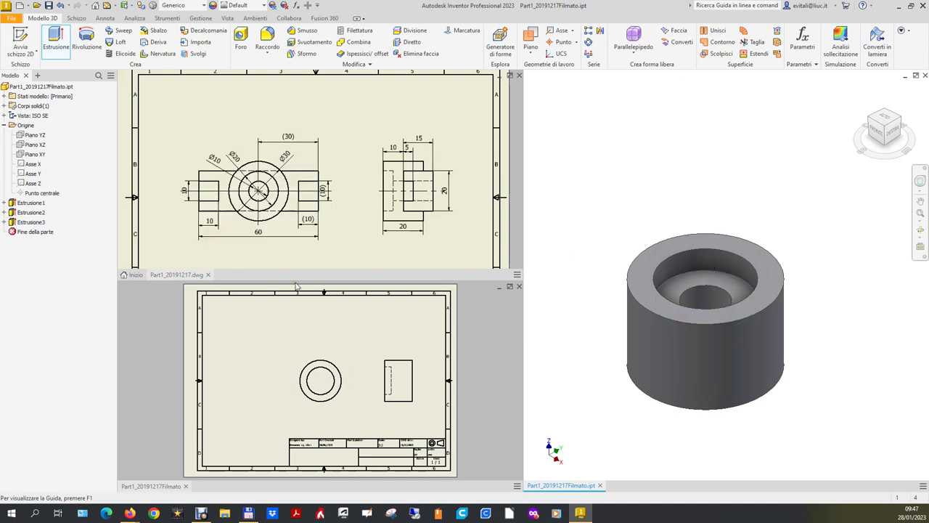
pyautogui.click(344, 338)
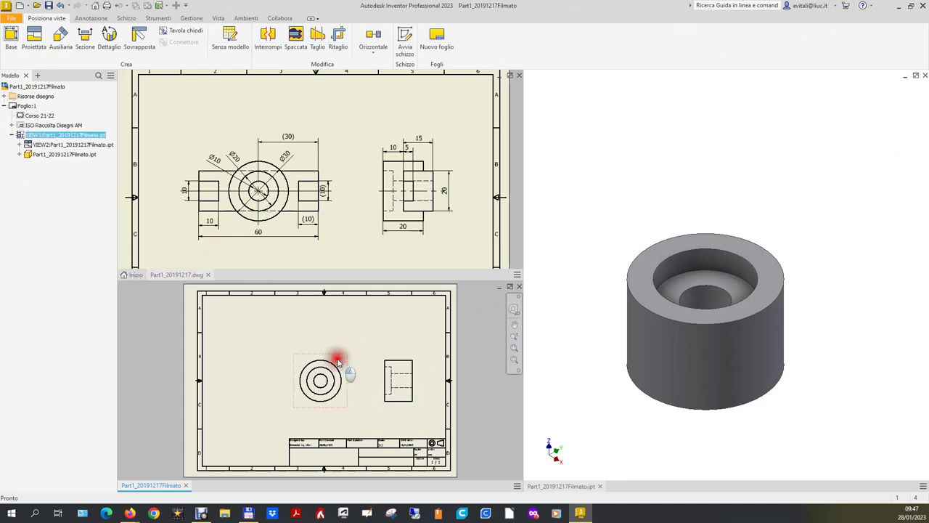
# - Drag the circular front view VIEW1 slightly left, then return to the part window
pyautogui.click(333, 358)
pyautogui.moveTo(333, 358); pyautogui.dragTo(313, 354)
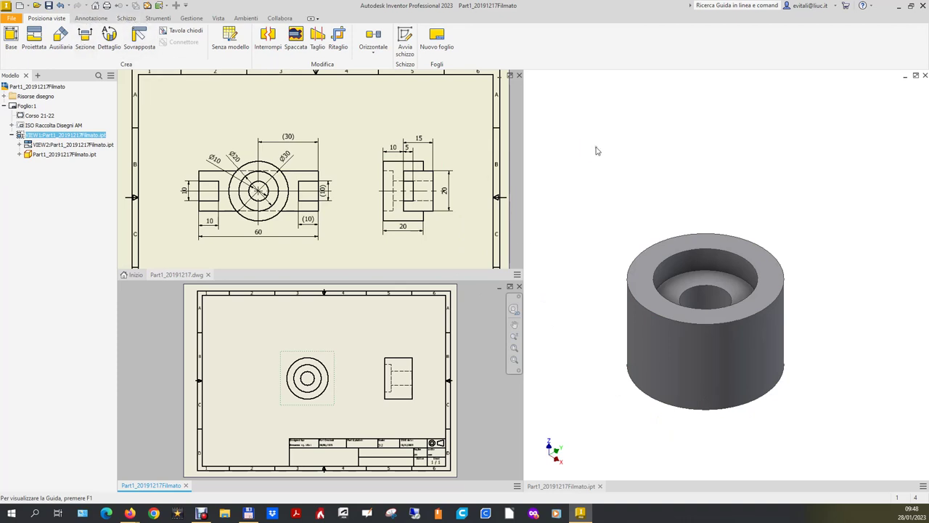
pyautogui.click(530, 155)
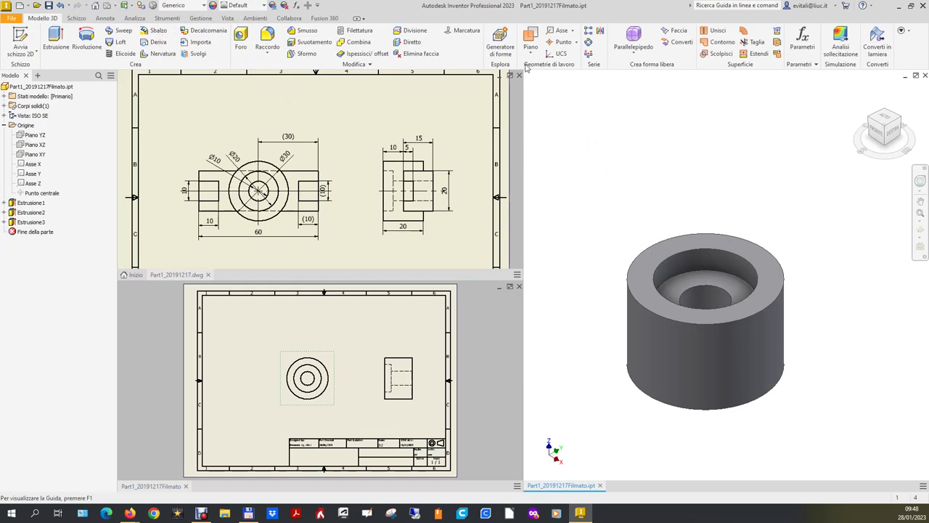
# - Create an Offset from Plane work plane 5 mm from the hub's bottom face
pyautogui.click(530, 51)
pyautogui.click(552, 91)
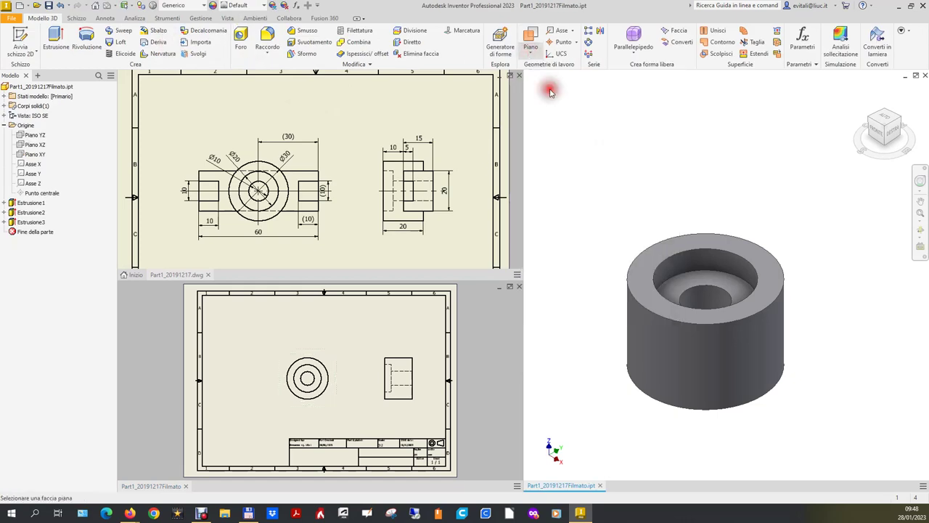
pyautogui.click(753, 407)
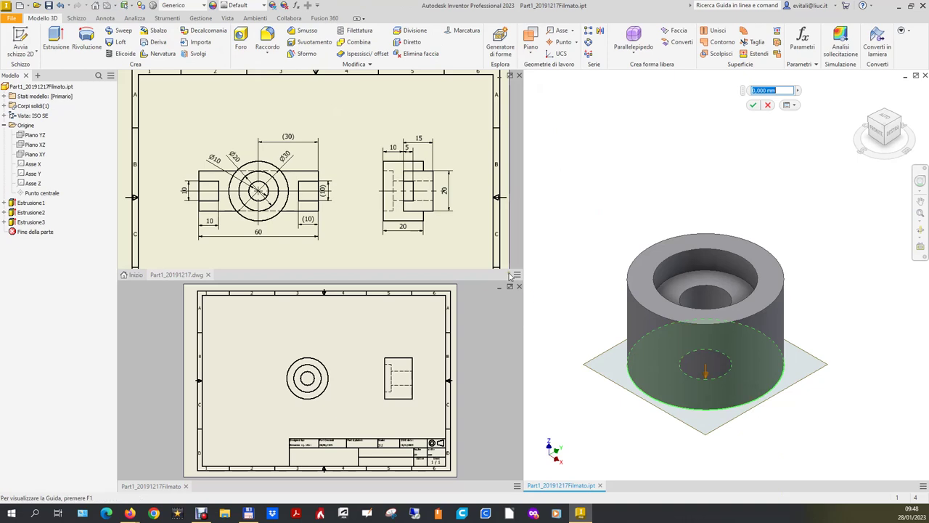
pyautogui.write('5')
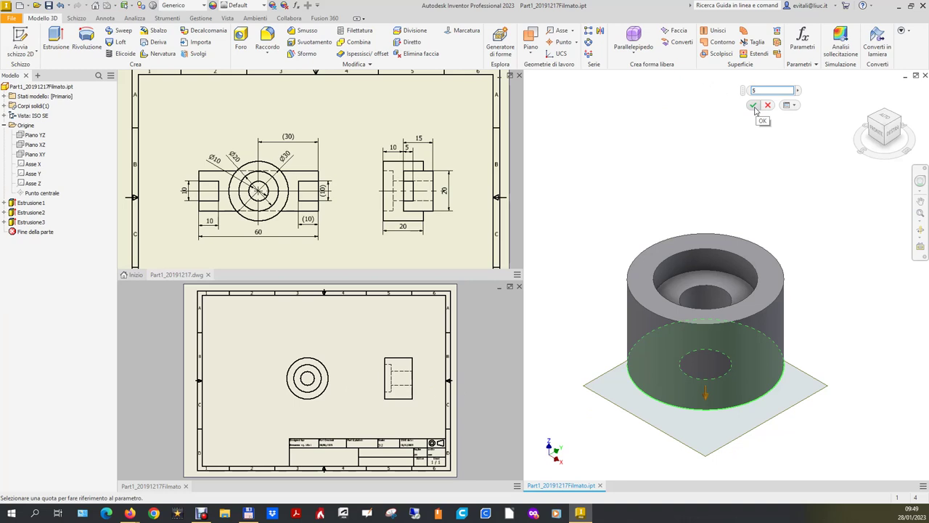
pyautogui.click(753, 106)
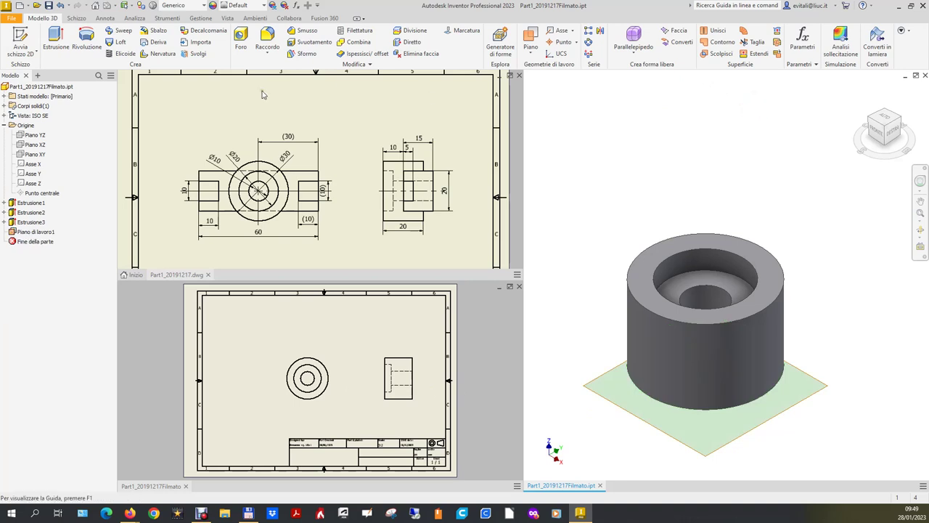
pyautogui.click(20, 36)
# - Start a sketch on Piano di lavoro1 and draw a rectangle across the hub's base
pyautogui.click(758, 429)
pyautogui.click(758, 430)
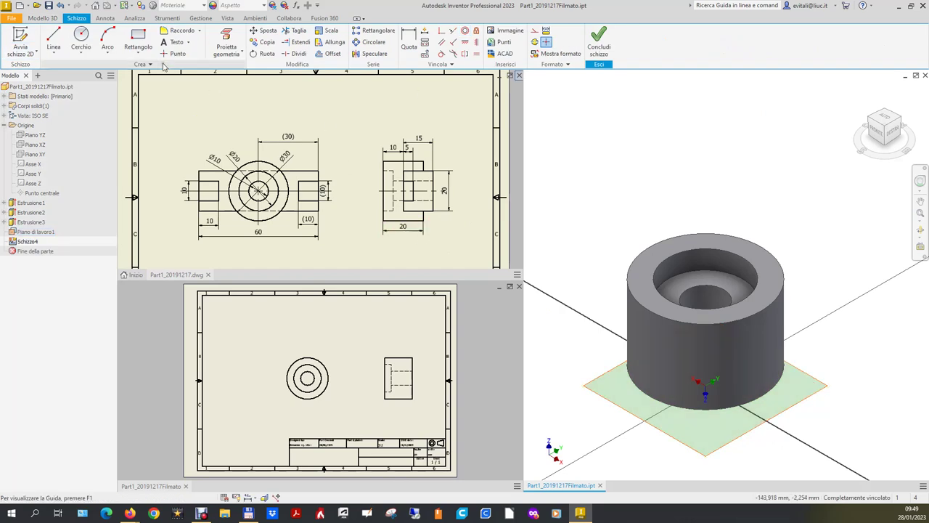
pyautogui.click(137, 37)
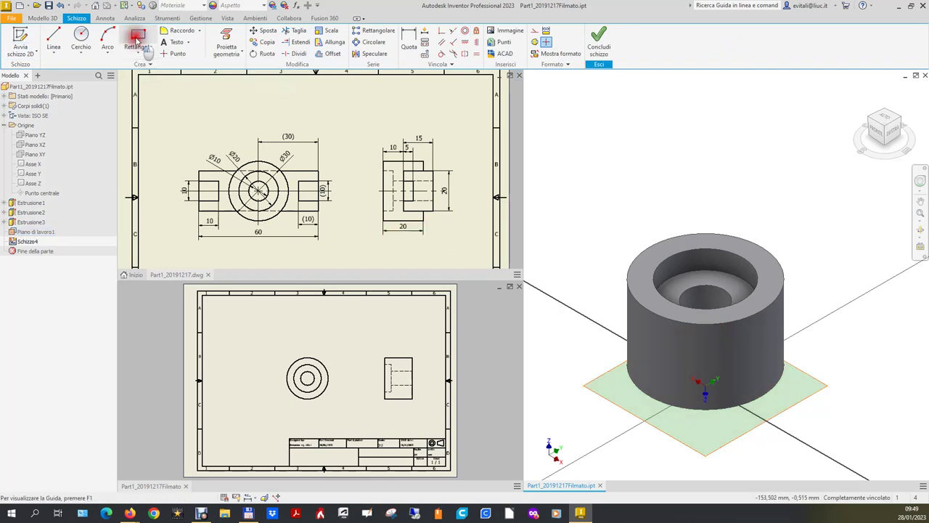
pyautogui.click(587, 387)
pyautogui.click(876, 342)
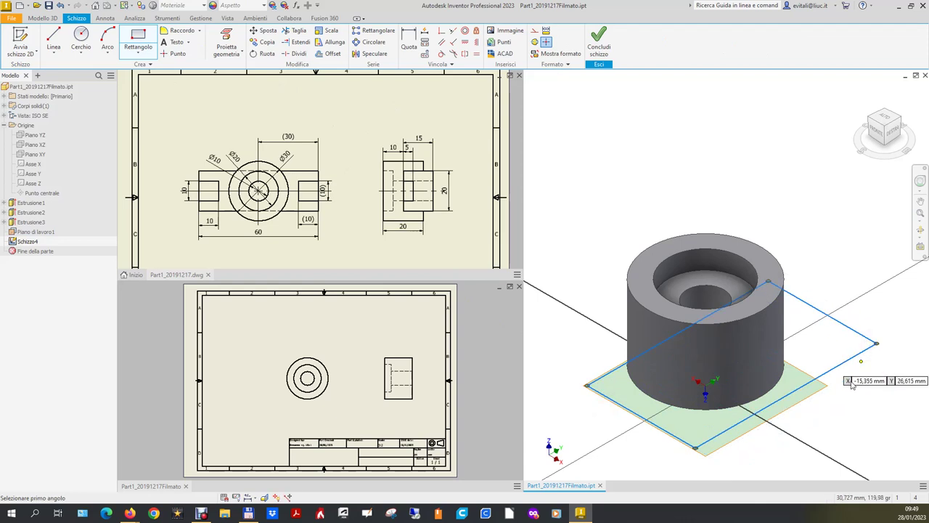
pyautogui.rightClick(837, 196)
pyautogui.click(839, 190)
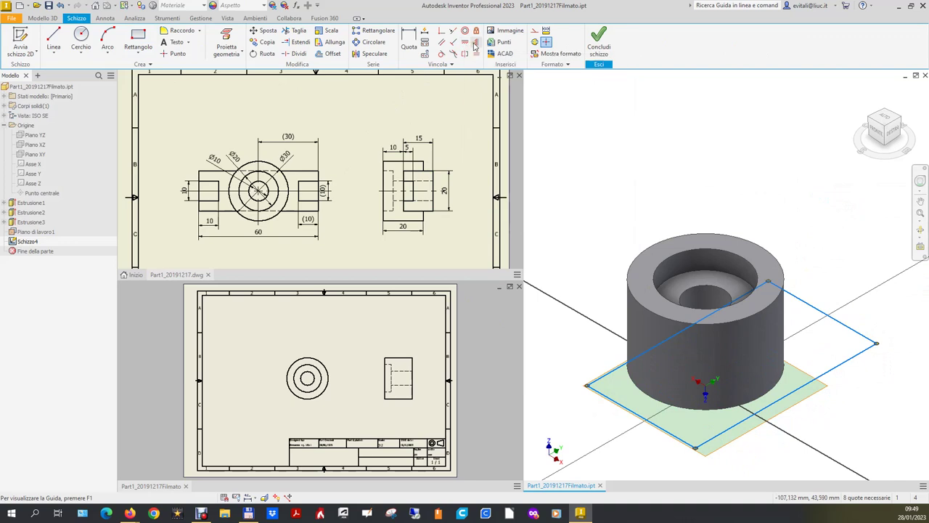
pyautogui.click(476, 42)
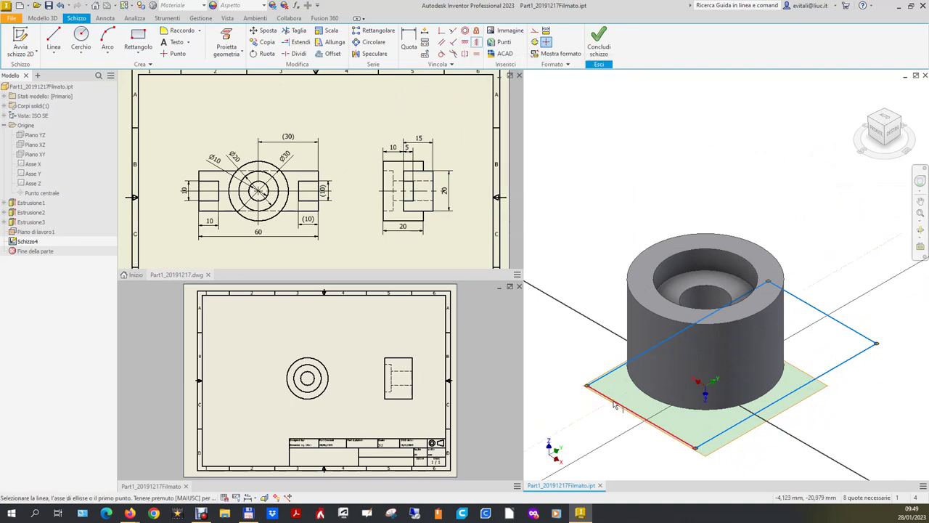
# - Make one rectangle edge vertical and its right, lower and left corners perpendicular
pyautogui.click(857, 357)
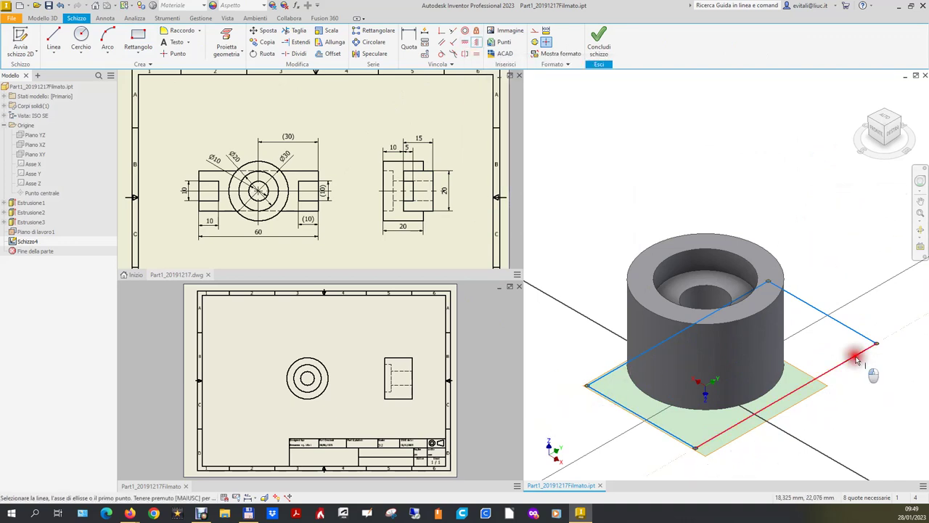
pyautogui.click(456, 44)
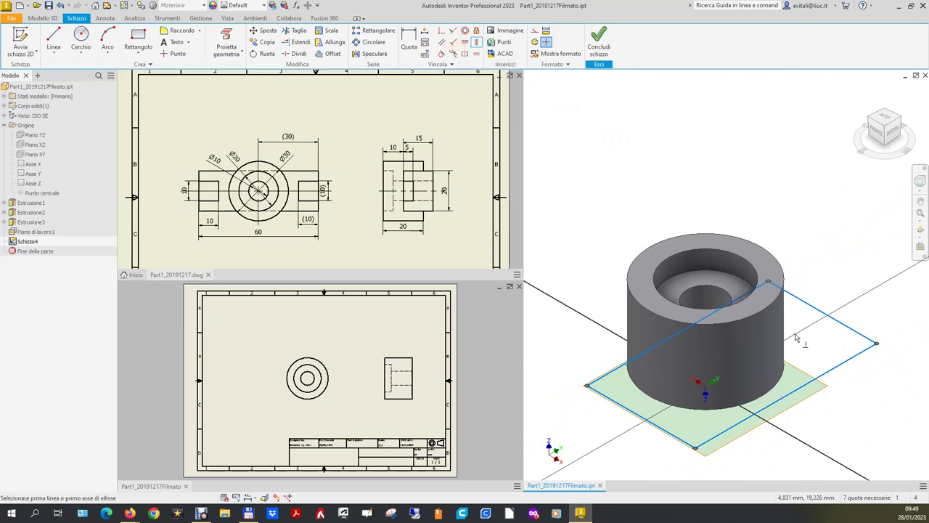
pyautogui.click(851, 361)
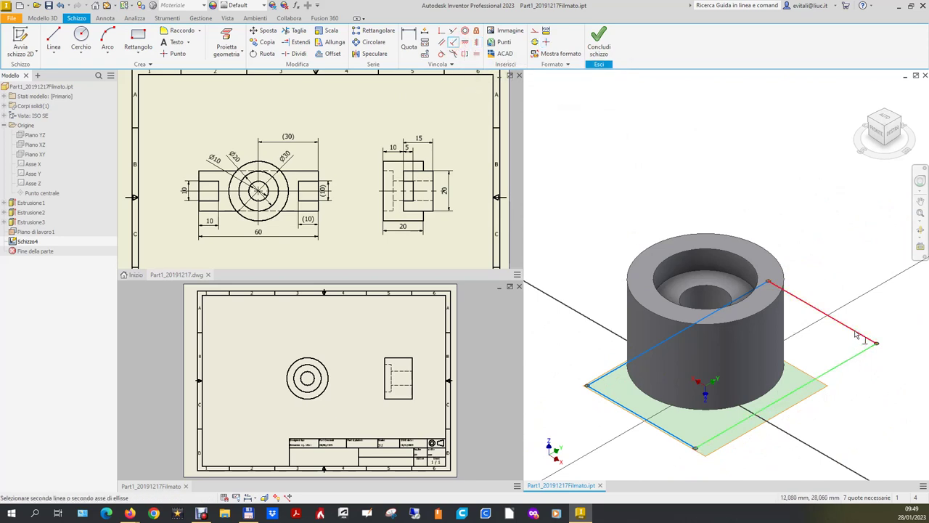
pyautogui.click(854, 330)
pyautogui.click(711, 440)
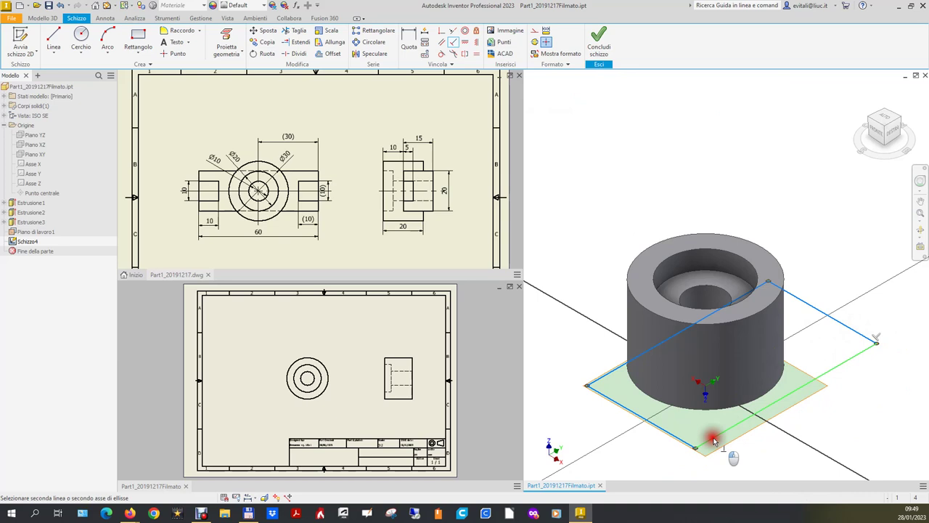
pyautogui.click(674, 435)
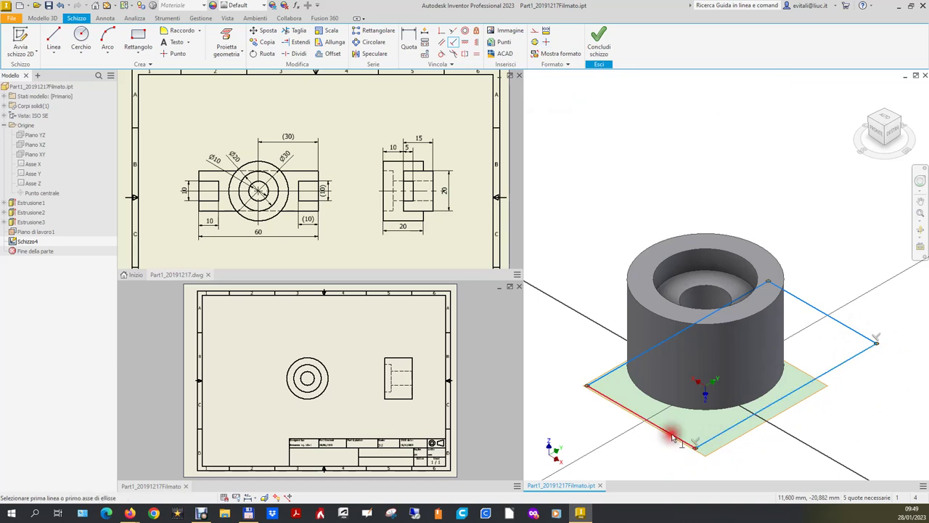
pyautogui.click(603, 394)
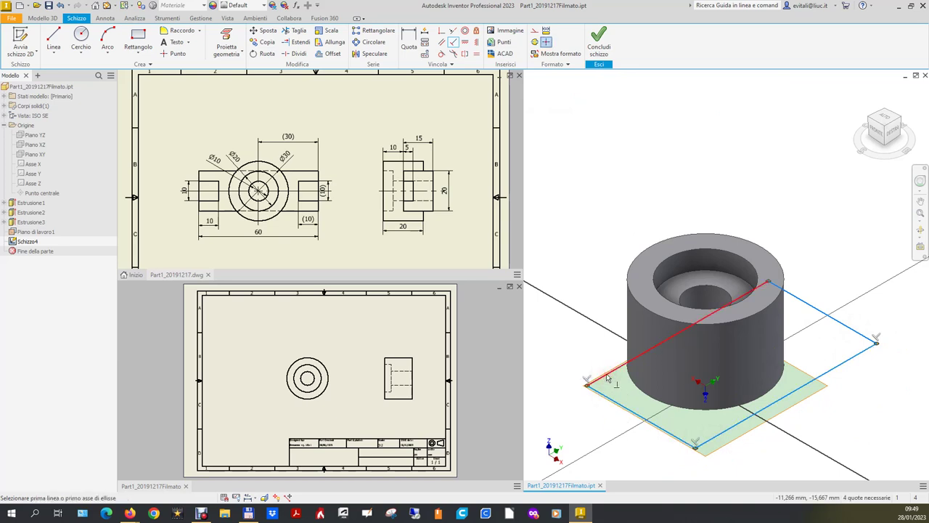
pyautogui.click(592, 380)
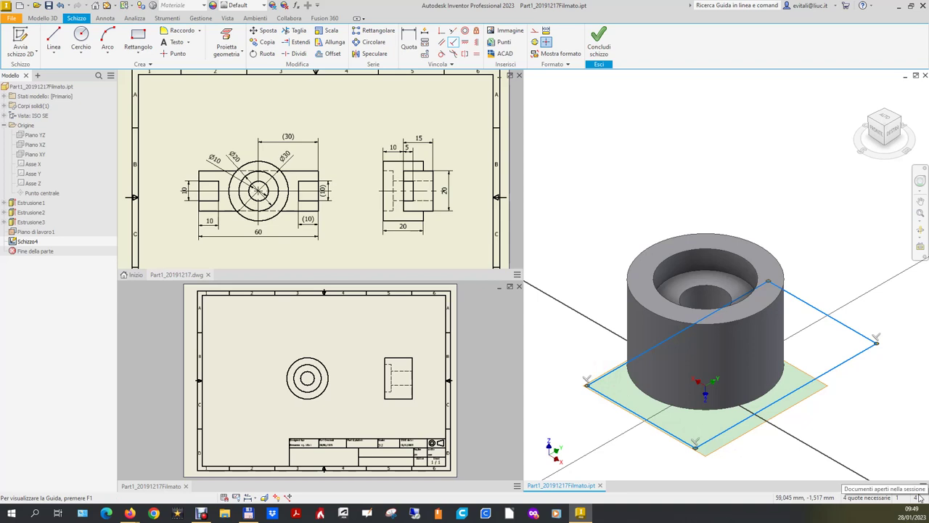
pyautogui.click(404, 48)
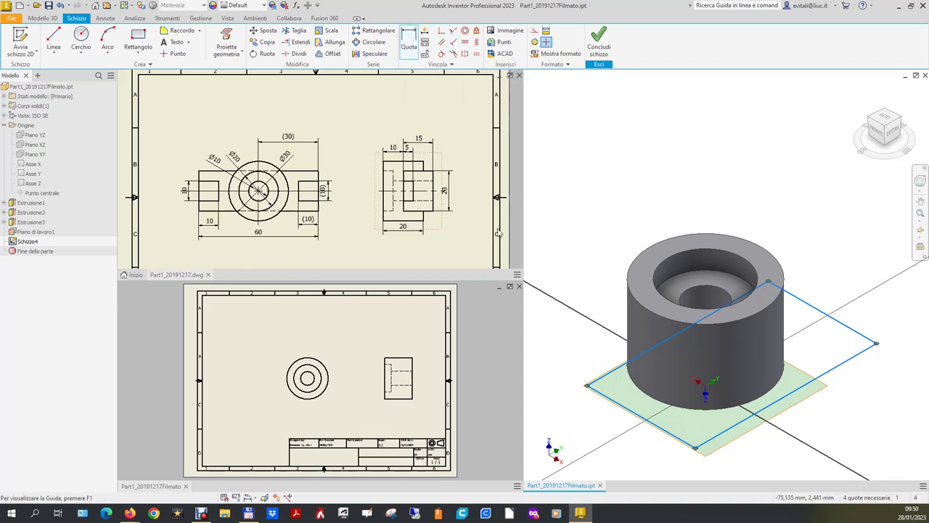
# - Dimension the rectangle's long edge to 60 and its short edge to 20
pyautogui.click(623, 368)
pyautogui.click(597, 282)
pyautogui.write('6')
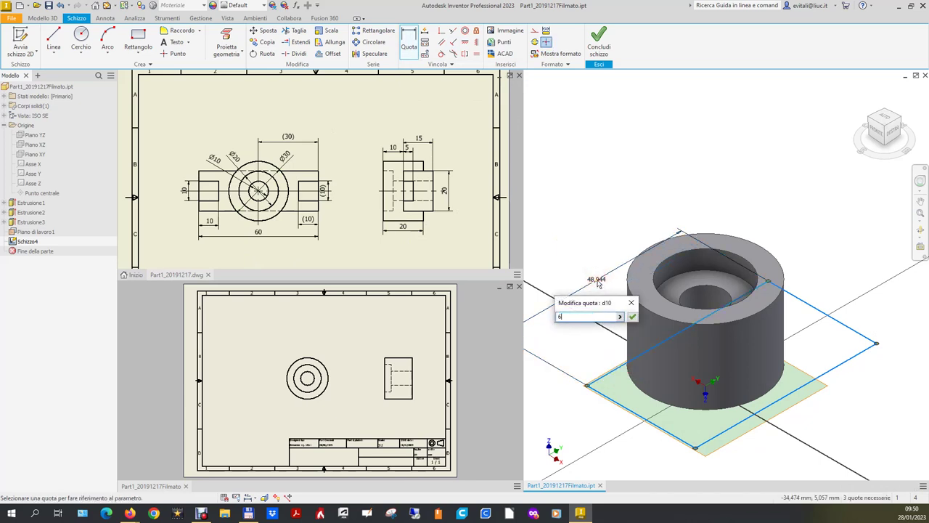
pyautogui.write('0')
pyautogui.press('Return')
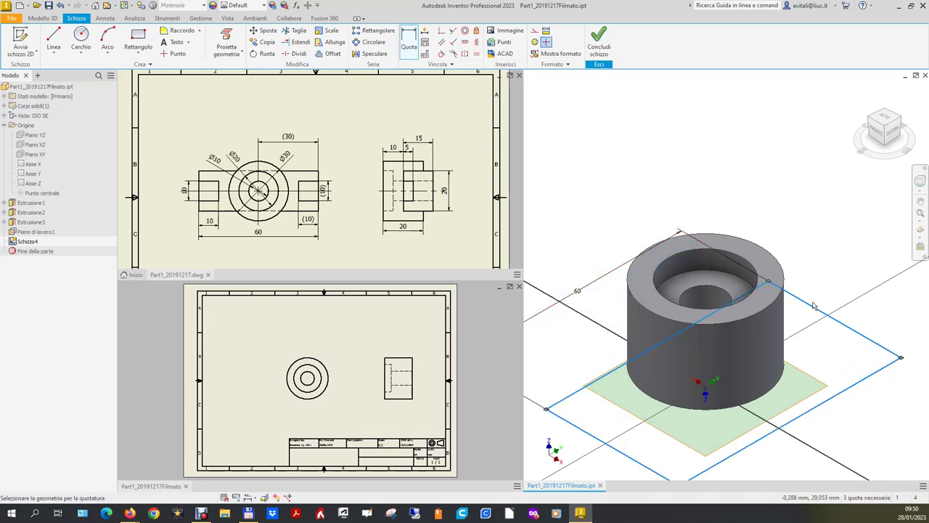
pyautogui.click(809, 302)
pyautogui.click(844, 276)
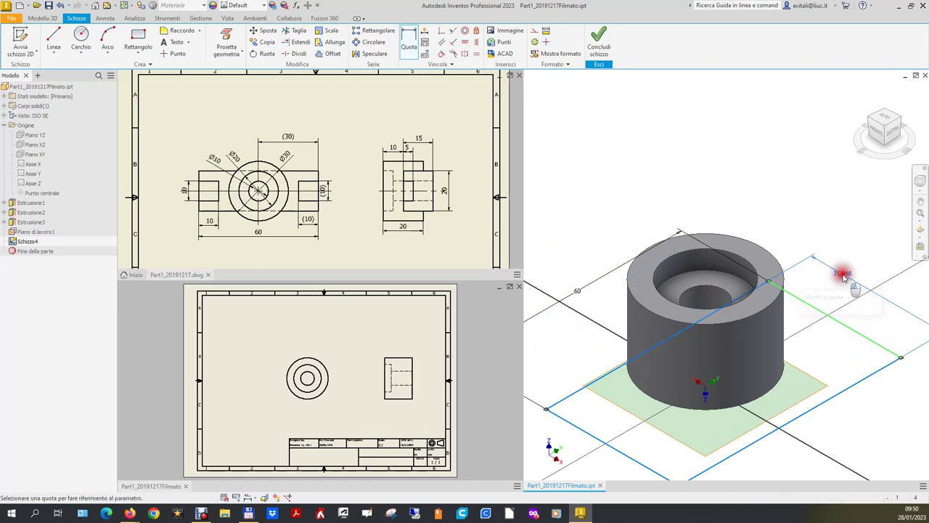
pyautogui.write('20')
pyautogui.press('Return')
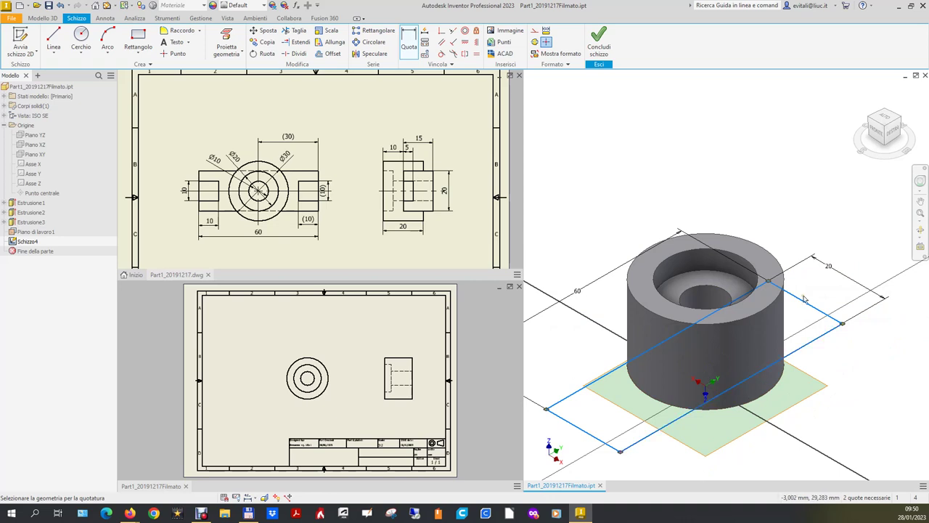
# - Align a point on the rectangle's edge horizontally with the centre point
pyautogui.click(465, 41)
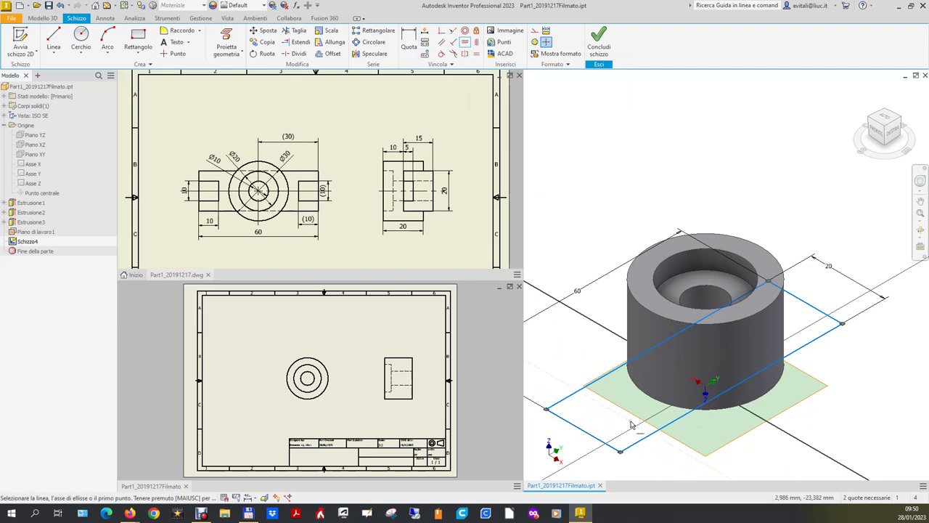
pyautogui.click(731, 389)
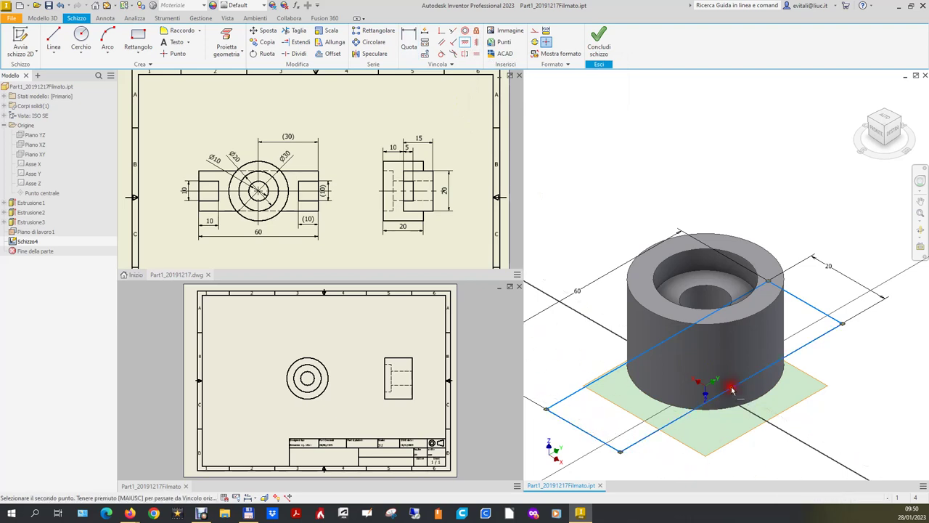
pyautogui.click(56, 194)
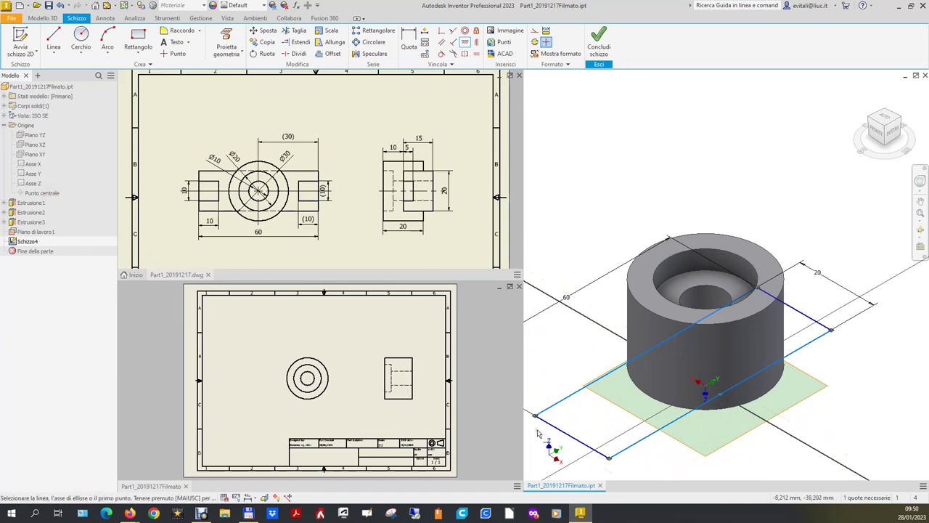
# - Make the lower rectangle line parallel to an origin axis and finish the sketch
pyautogui.click(466, 54)
pyautogui.click(573, 440)
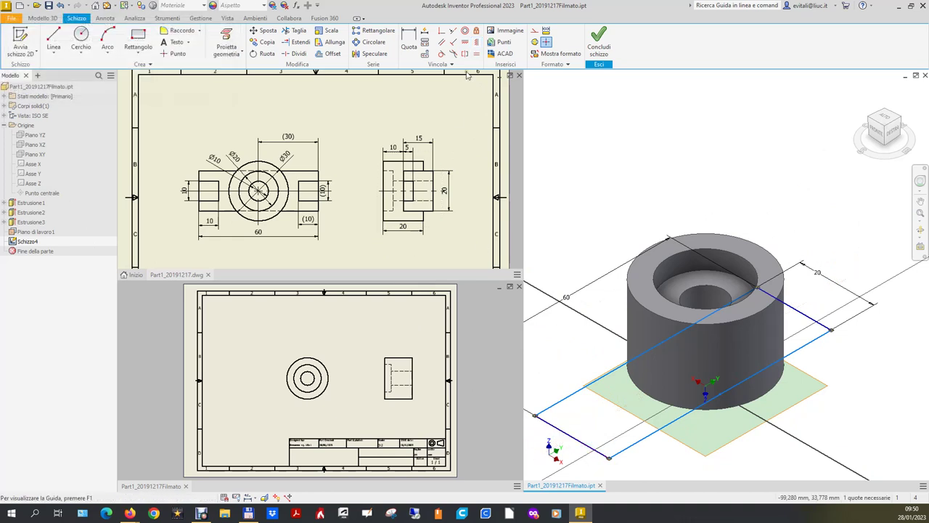
pyautogui.click(464, 41)
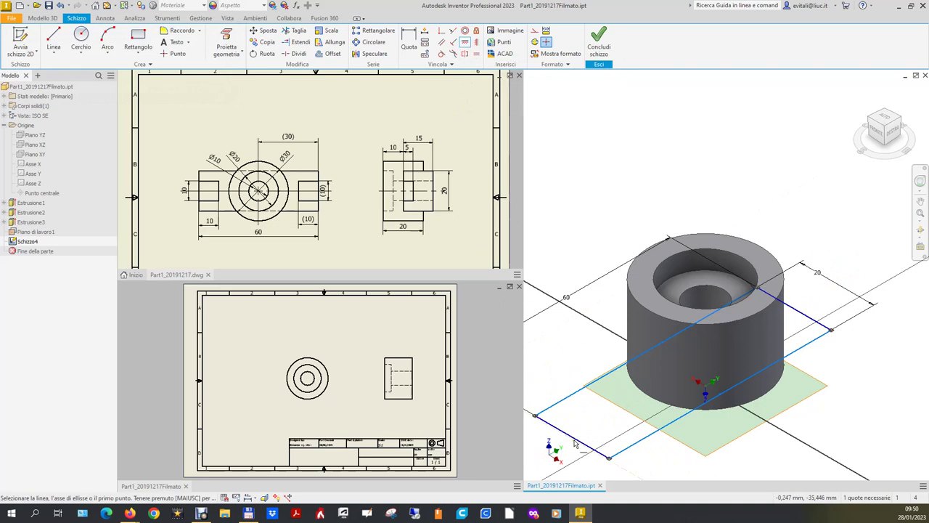
pyautogui.click(476, 41)
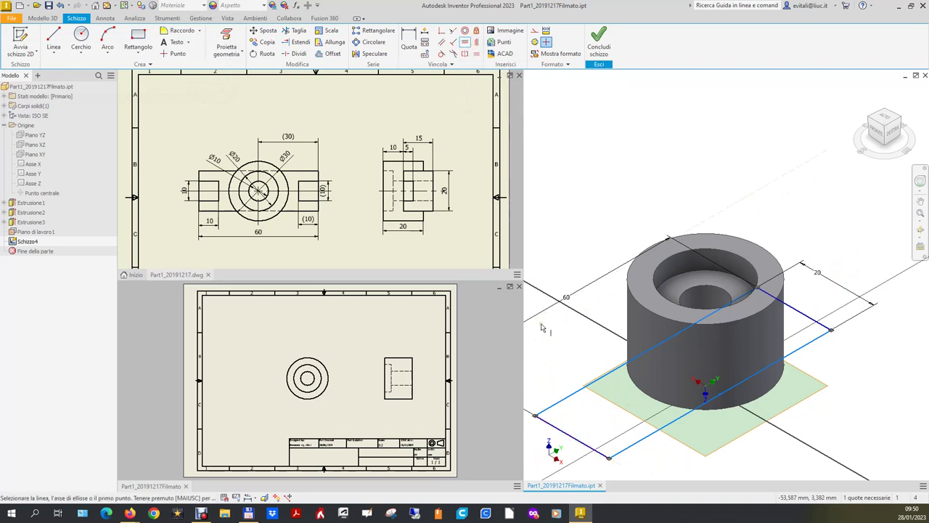
pyautogui.click(572, 437)
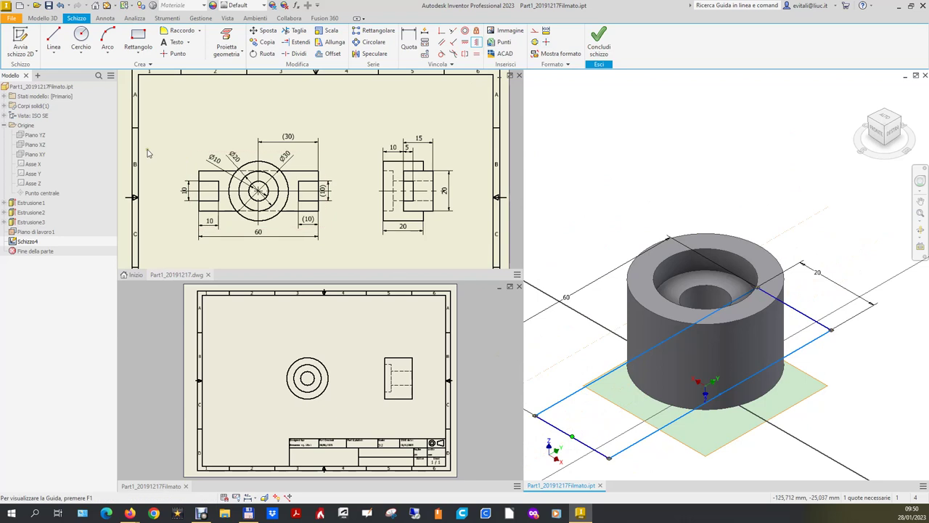
pyautogui.click(36, 183)
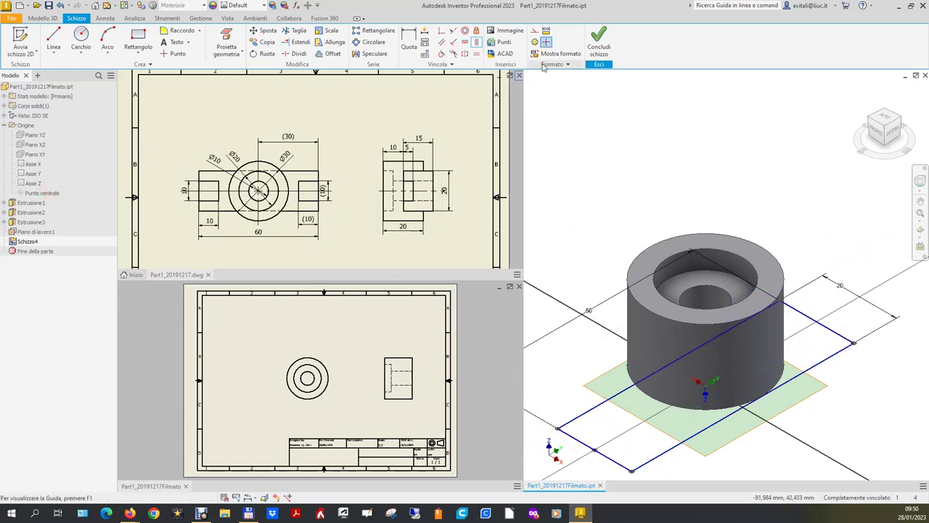
pyautogui.click(602, 48)
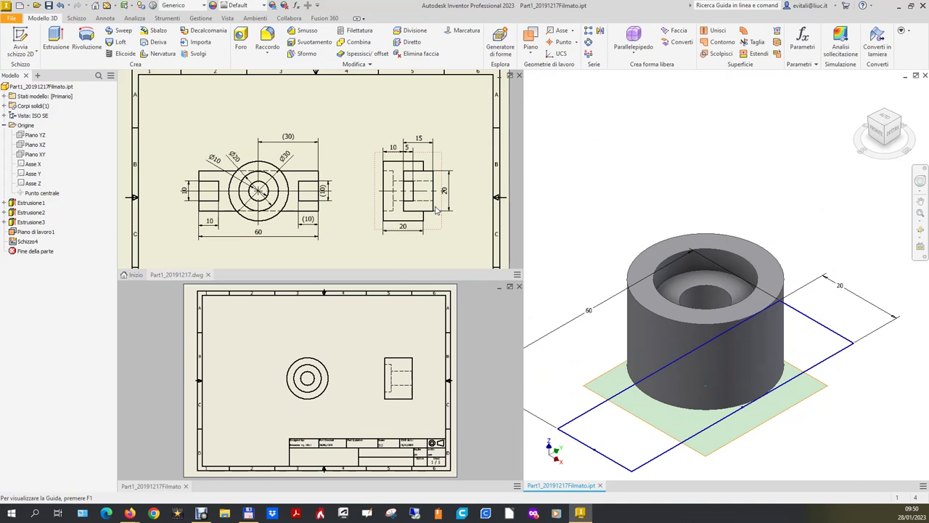
# - Extrude the rectangle 15 mm upward, reversing the default direction
pyautogui.click(55, 40)
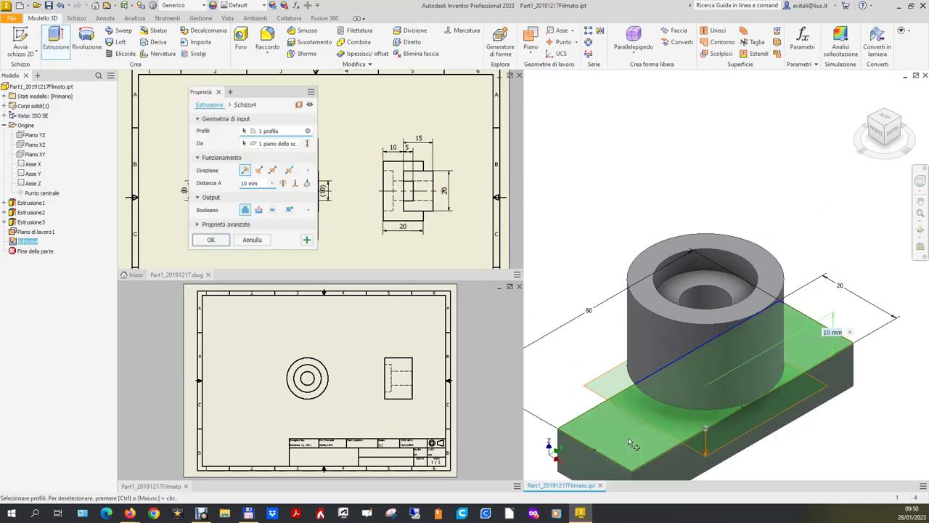
pyautogui.click(260, 170)
pyautogui.write('15')
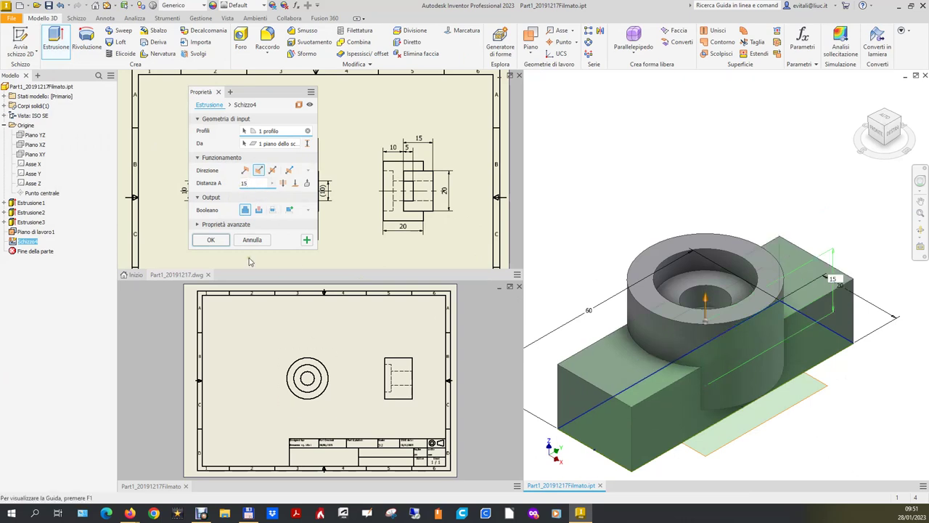
pyautogui.click(211, 240)
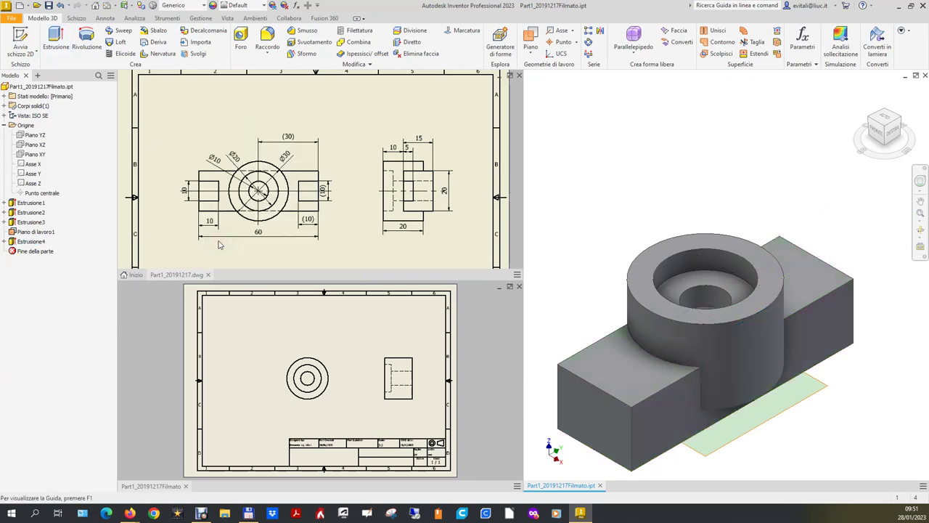
# - Refresh the drawing views, then return to the part and expand Estrusione4 toward Schizzo4
pyautogui.click(316, 331)
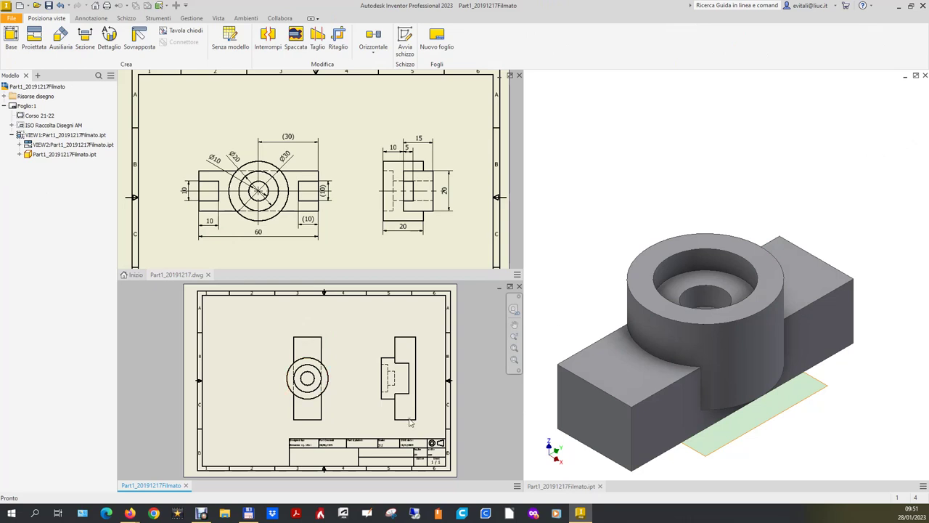
pyautogui.click(800, 449)
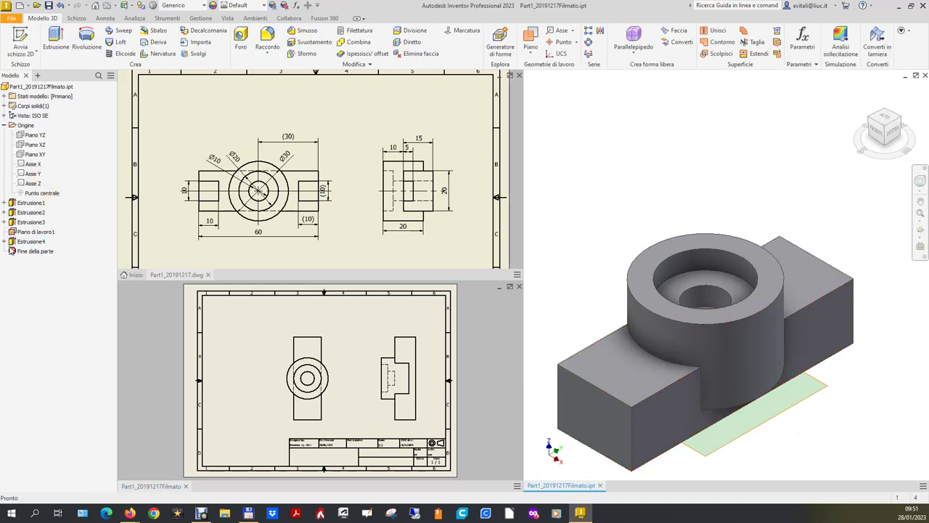
pyautogui.click(4, 242)
# - Edit Schizzo4 to set d11 to 60 and d10 to 20, then finish the sketch
pyautogui.click(31, 251)
pyautogui.doubleClick(30, 251)
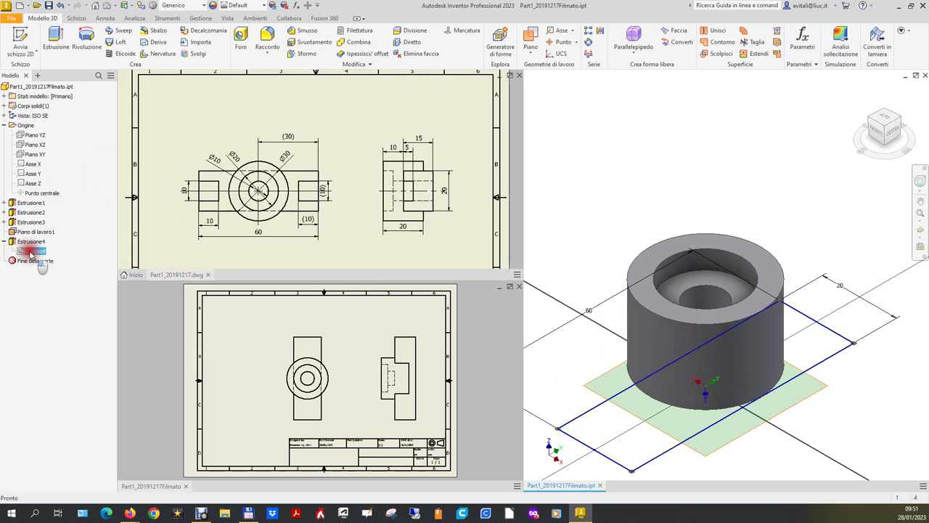
pyautogui.doubleClick(840, 290)
pyautogui.write('60')
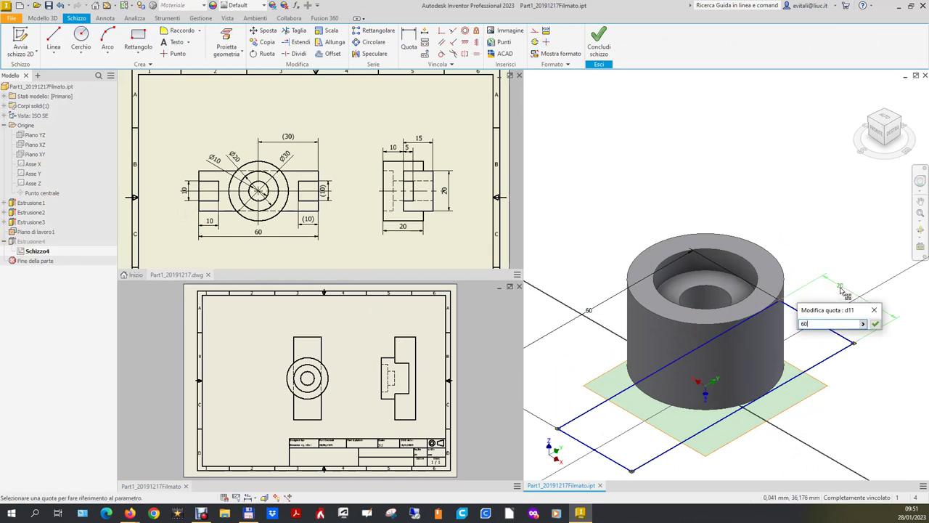
pyautogui.press('Return')
pyautogui.scroll(-3, 826, 258)
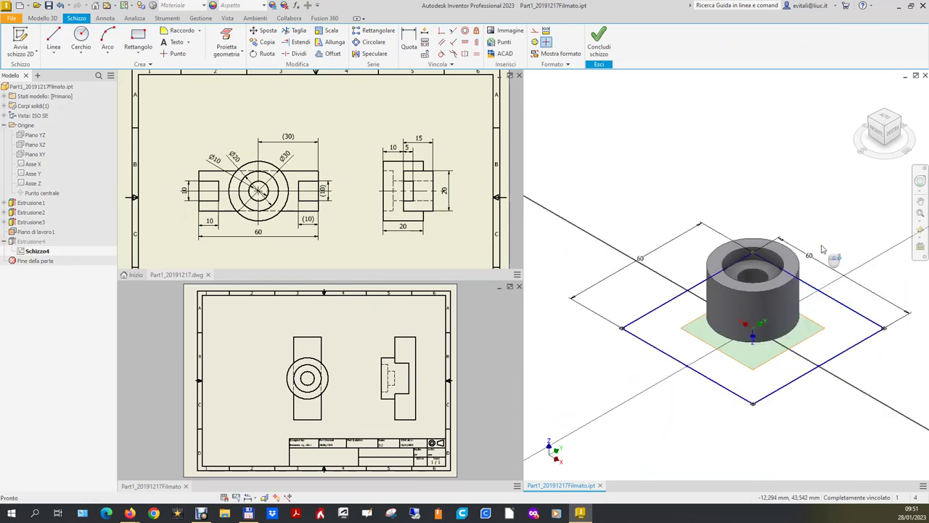
pyautogui.doubleClick(642, 259)
pyautogui.write('20')
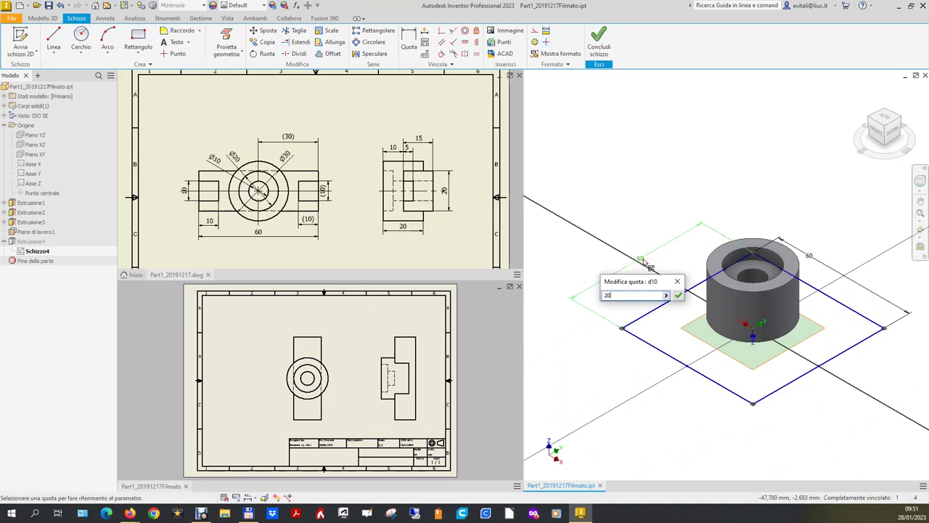
pyautogui.press('Return')
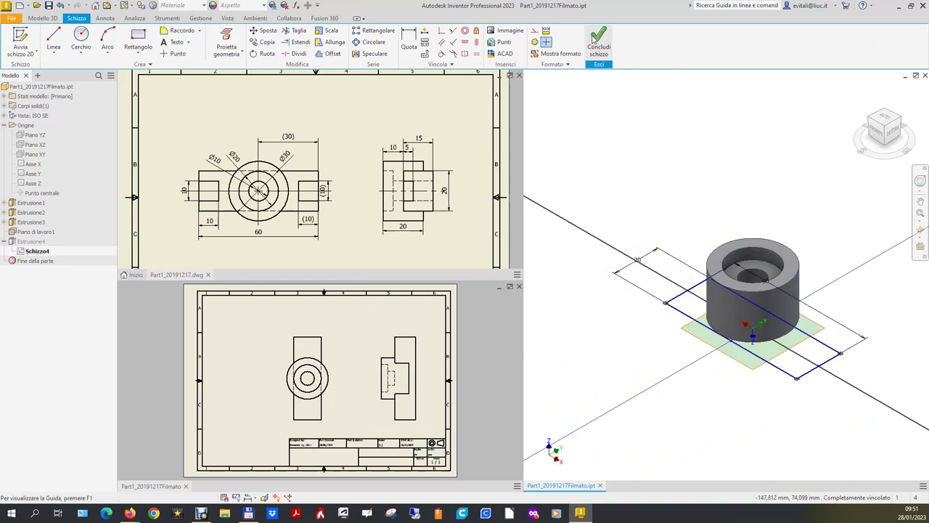
pyautogui.click(596, 41)
# - Select the drawing's side view VIEW2 to refresh it, then return to the part window
pyautogui.click(409, 328)
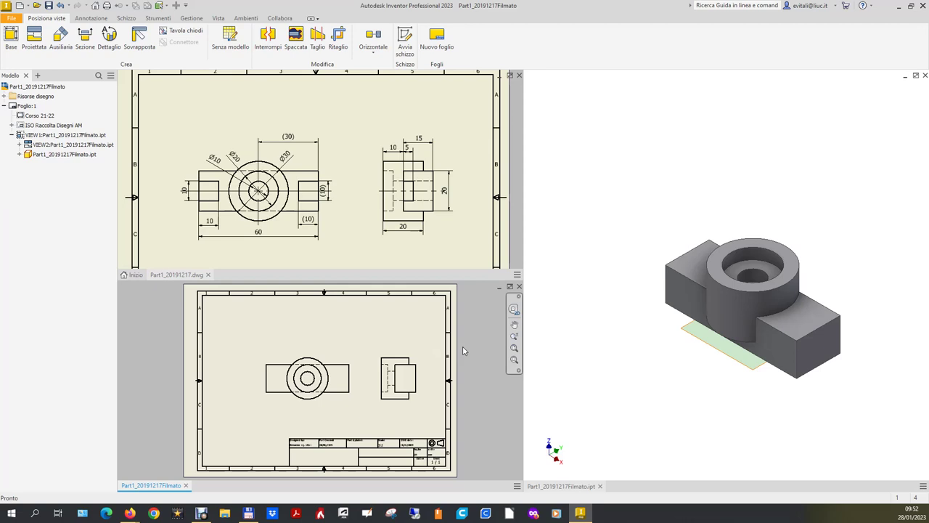
pyautogui.click(414, 374)
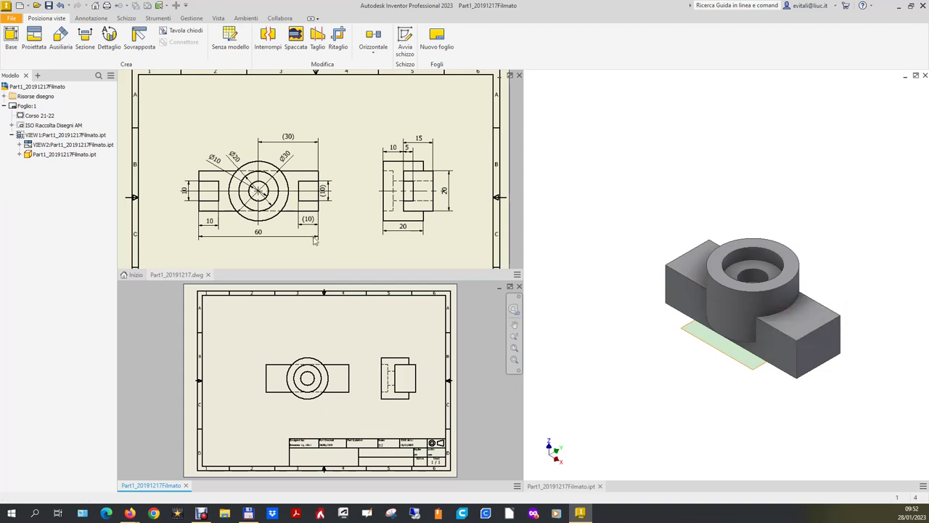
pyautogui.click(560, 163)
# - Sketch two small squares with Rettangolo on the right and left top faces, then finish the sketch
pyautogui.click(76, 18)
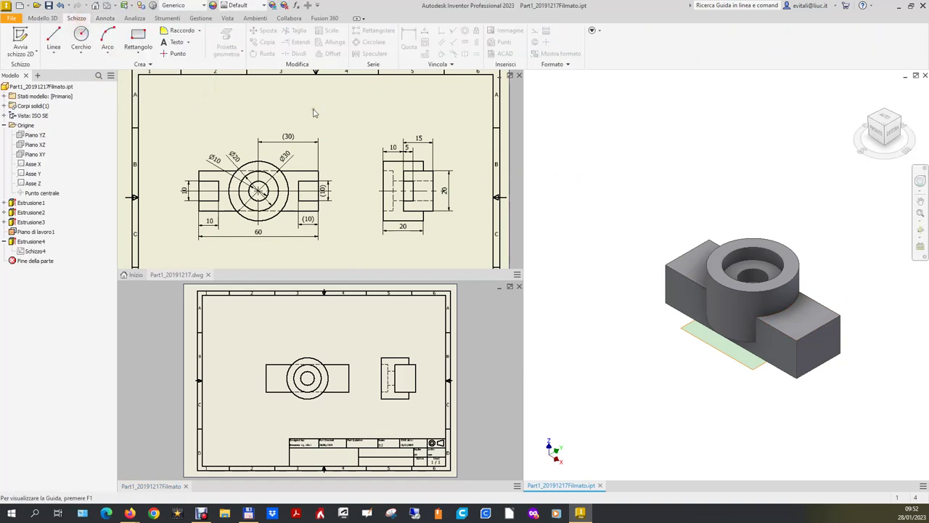
pyautogui.click(804, 321)
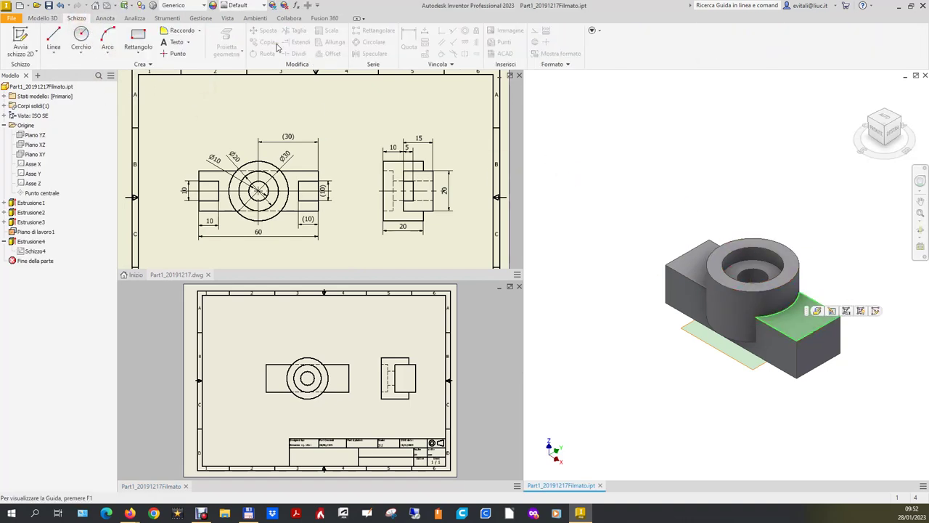
pyautogui.press('r')
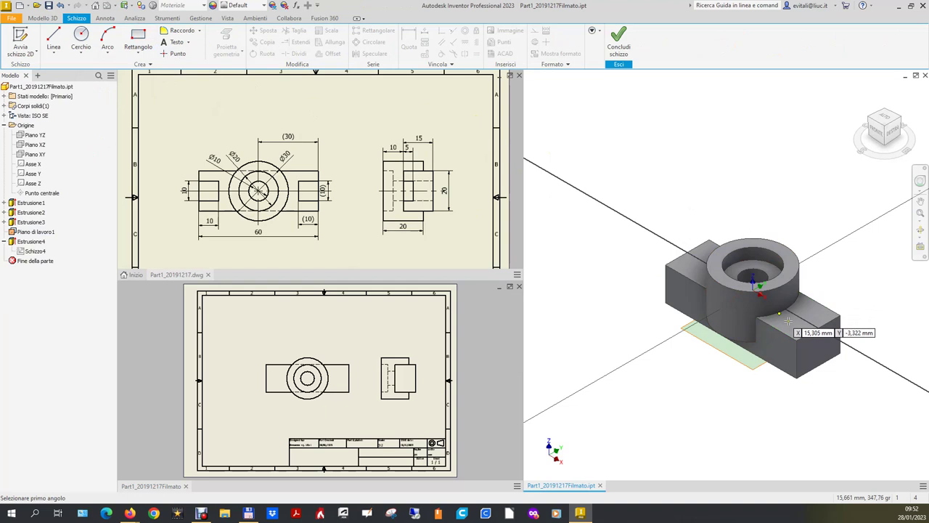
pyautogui.click(800, 317)
pyautogui.click(823, 322)
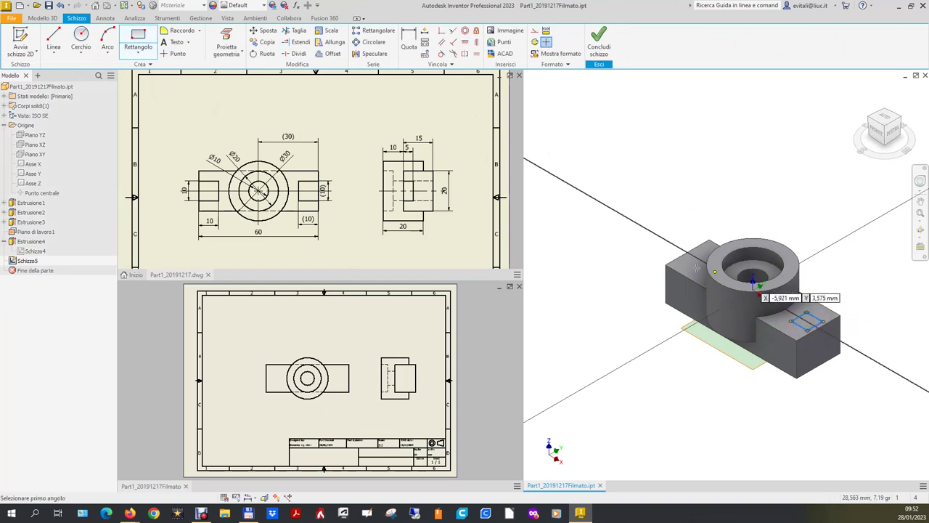
pyautogui.click(697, 251)
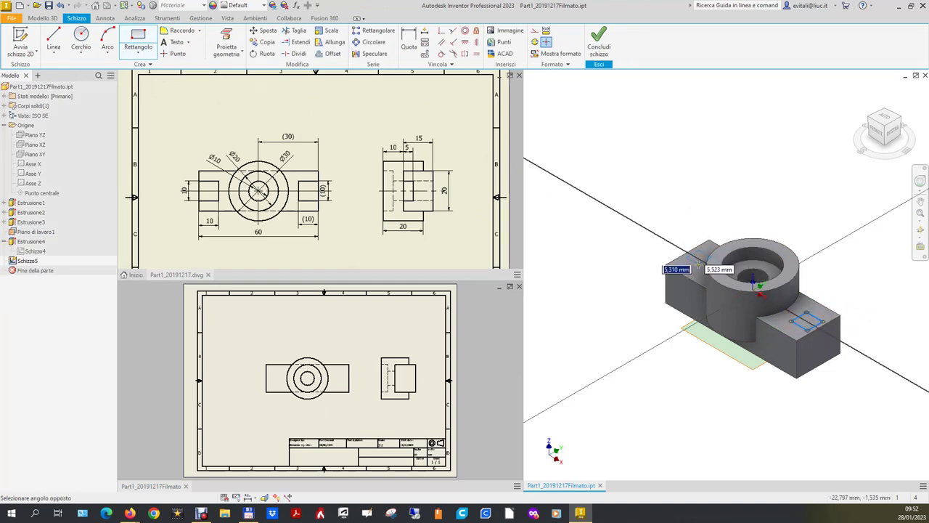
pyautogui.click(691, 268)
pyautogui.rightClick(657, 239)
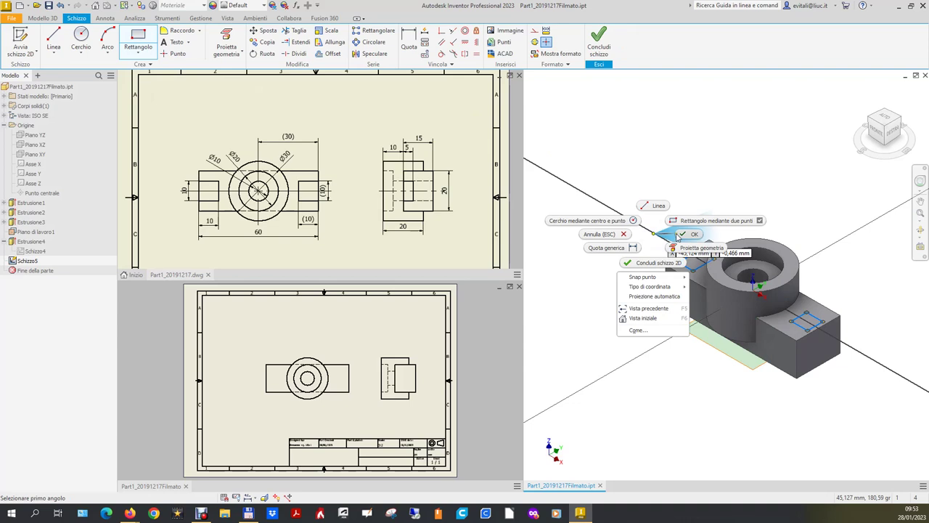
pyautogui.click(674, 233)
pyautogui.click(599, 40)
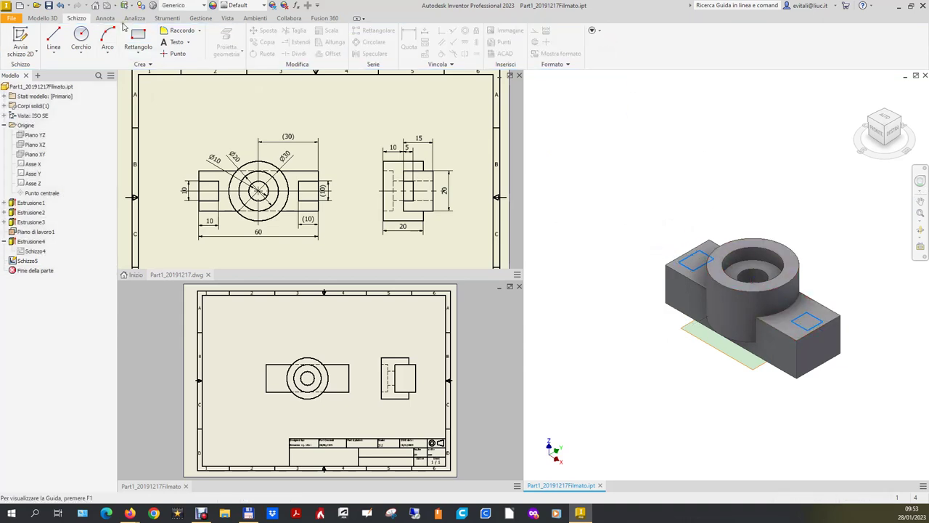
# - Extrude both square profiles 5 mm as pads on the block ends, then switch to the drawing
pyautogui.click(45, 18)
pyautogui.click(56, 40)
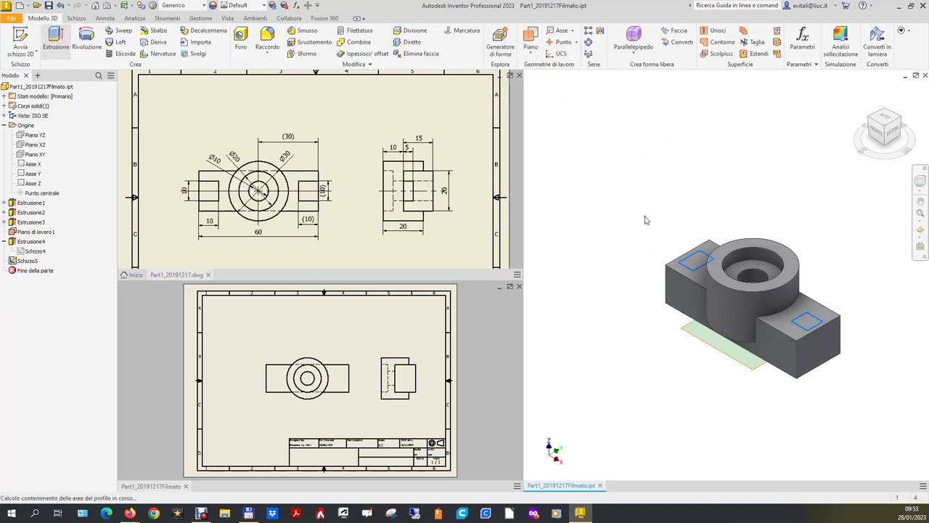
pyautogui.click(803, 320)
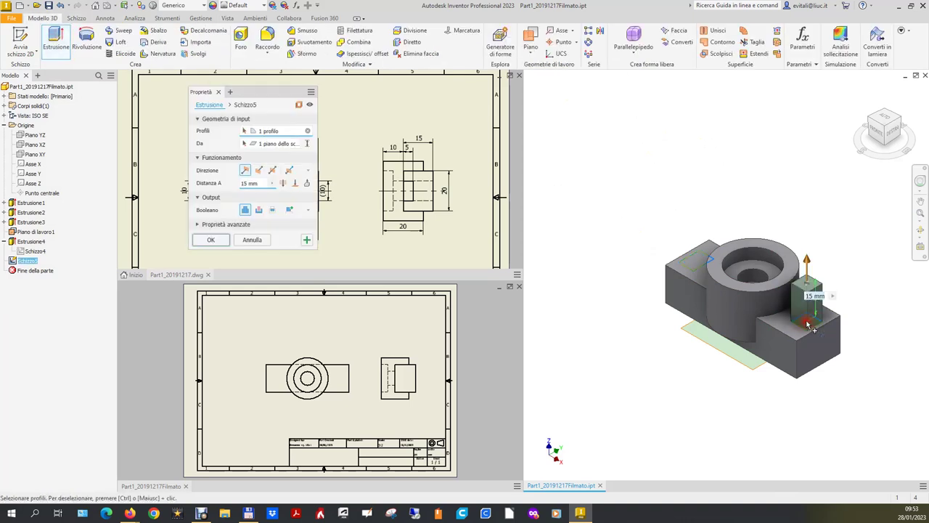
pyautogui.click(699, 264)
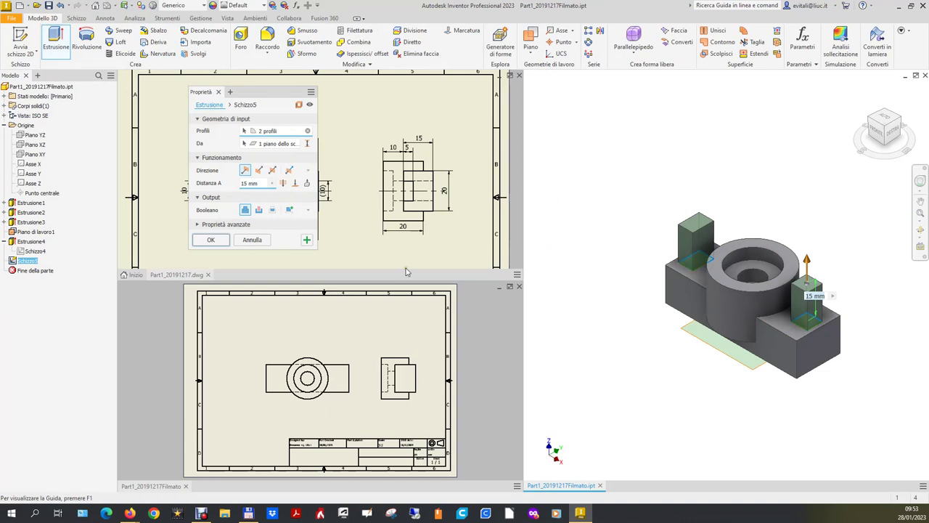
pyautogui.moveTo(275, 92); pyautogui.dragTo(193, 99)
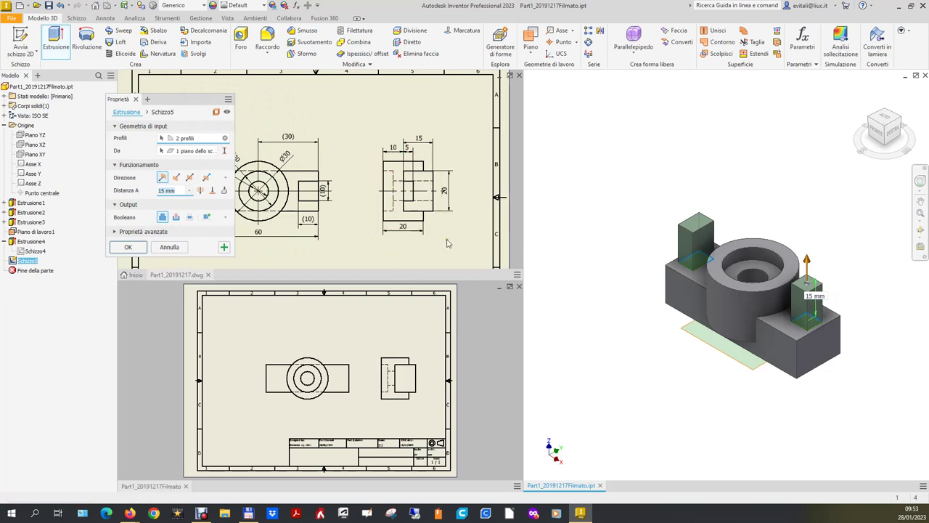
pyautogui.write('5')
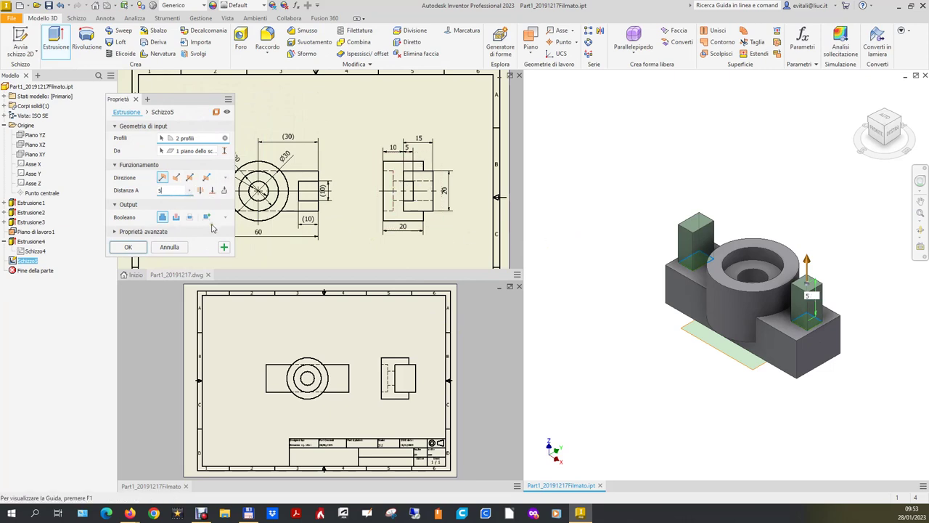
pyautogui.click(127, 247)
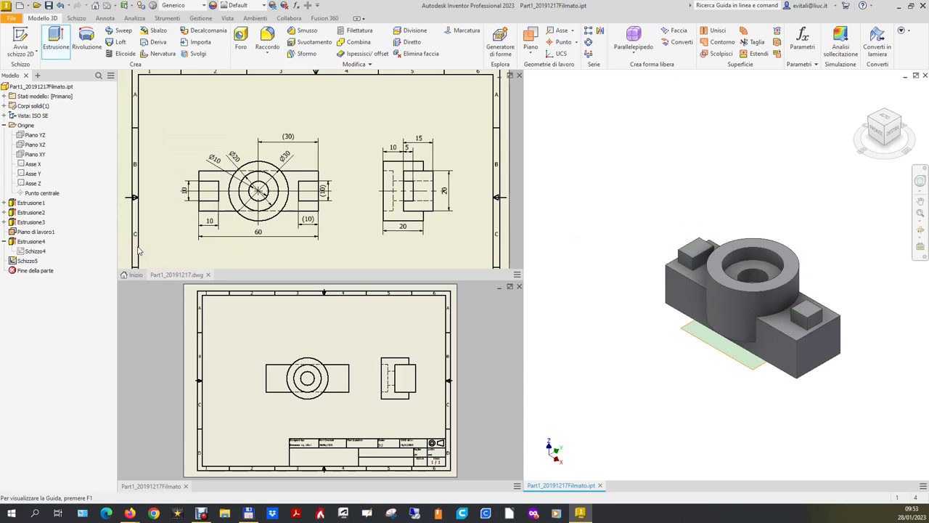
pyautogui.click(358, 328)
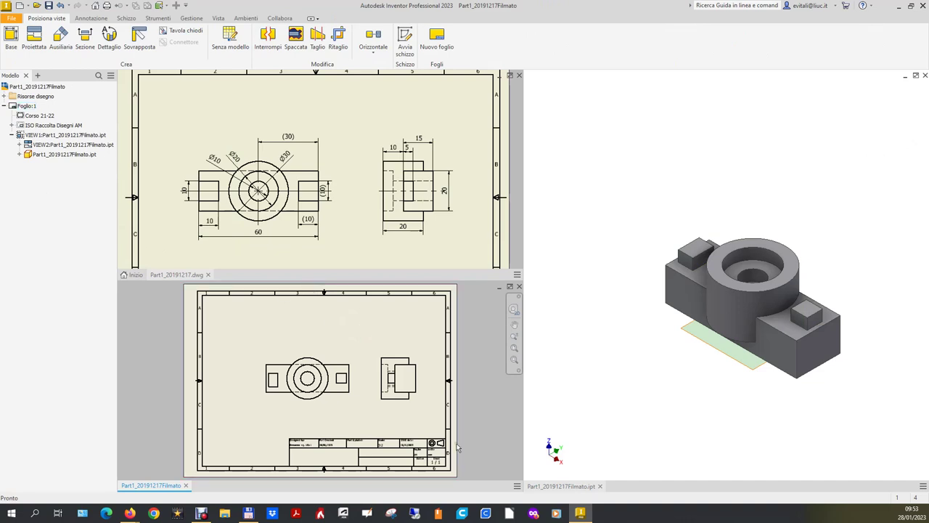
# - Try flipping Estrusione5 to extrude downward, then dismiss the resulting error
pyautogui.click(604, 342)
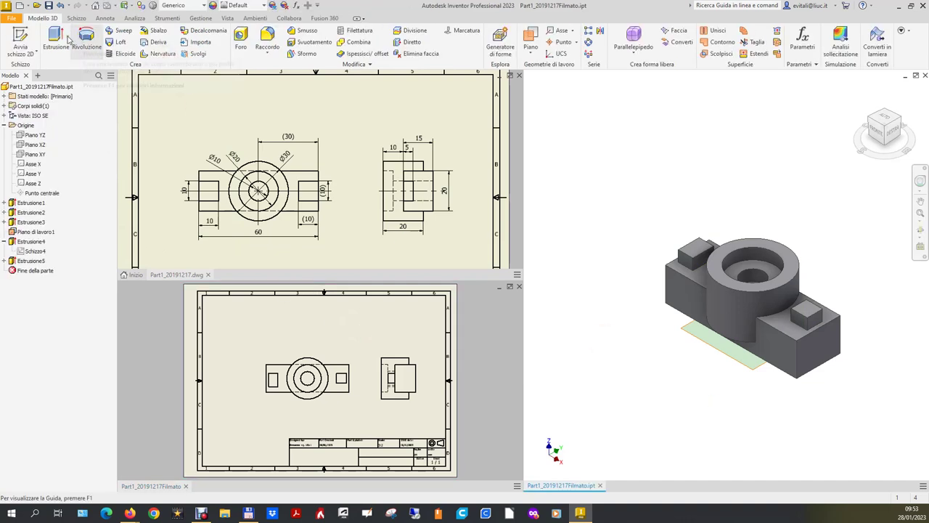
pyautogui.rightClick(36, 260)
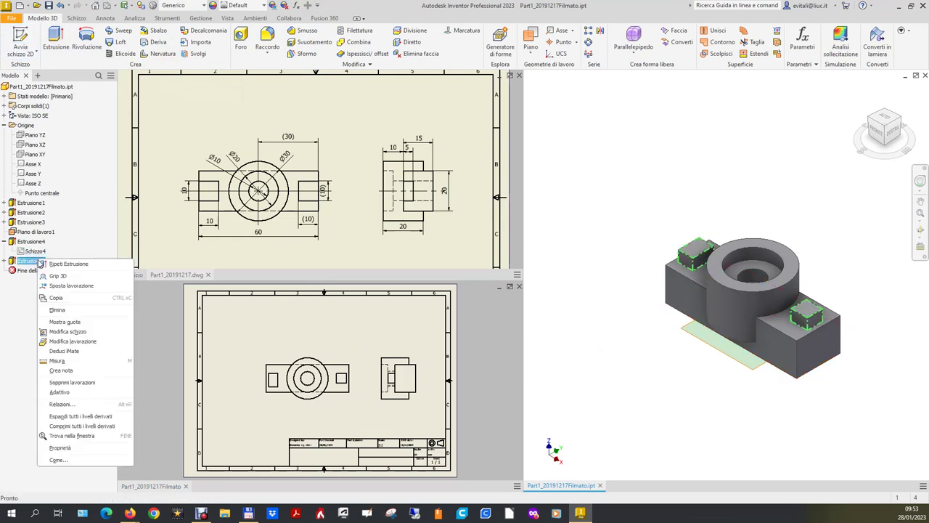
pyautogui.click(80, 341)
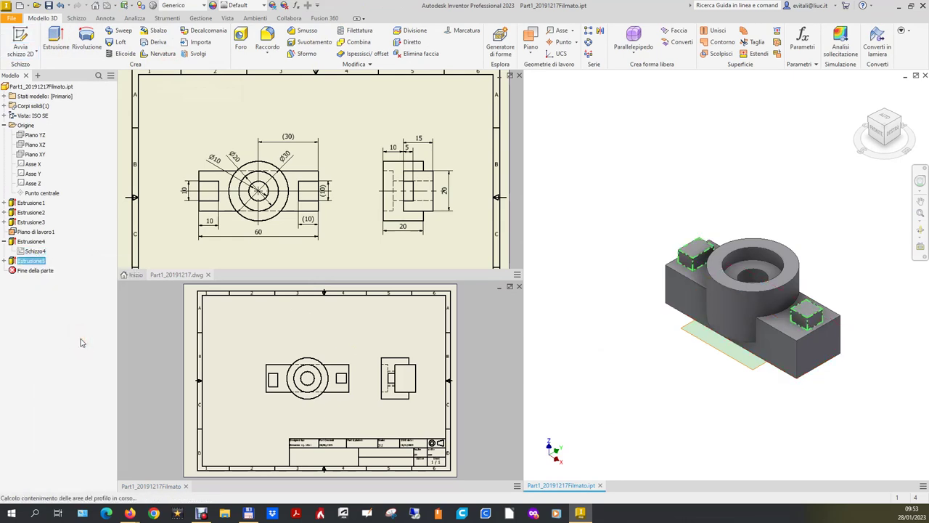
pyautogui.click(176, 177)
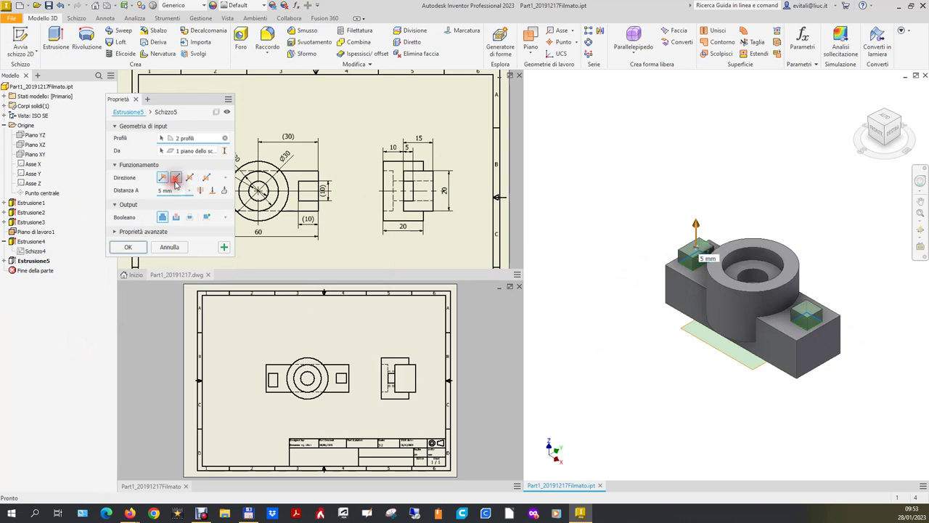
pyautogui.click(128, 248)
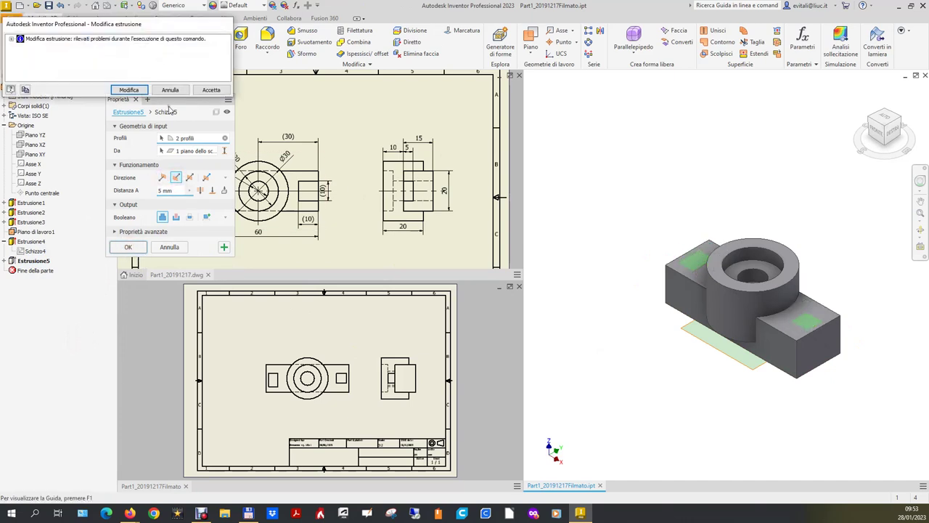
pyautogui.click(170, 90)
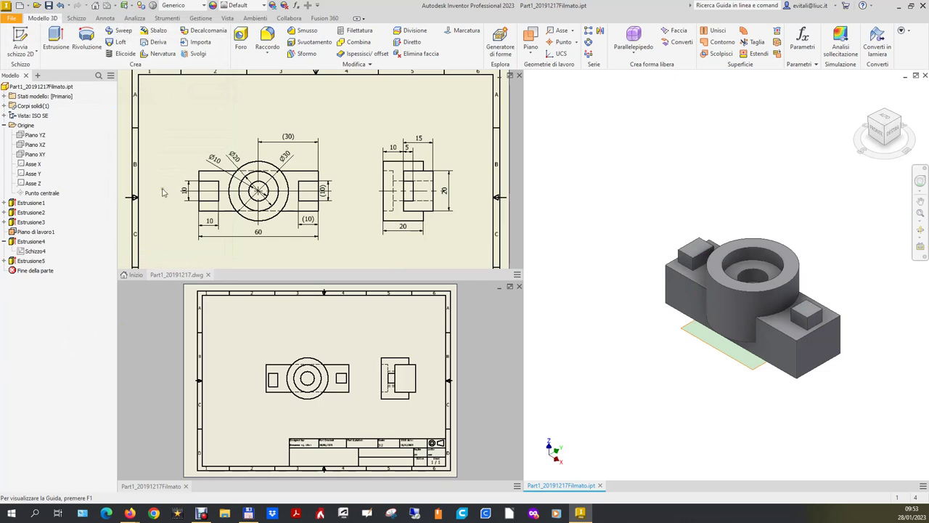
# - Change Estrusione5 to a downward Taglia cut making 5 mm deep pockets, then switch to the drawing
pyautogui.rightClick(36, 260)
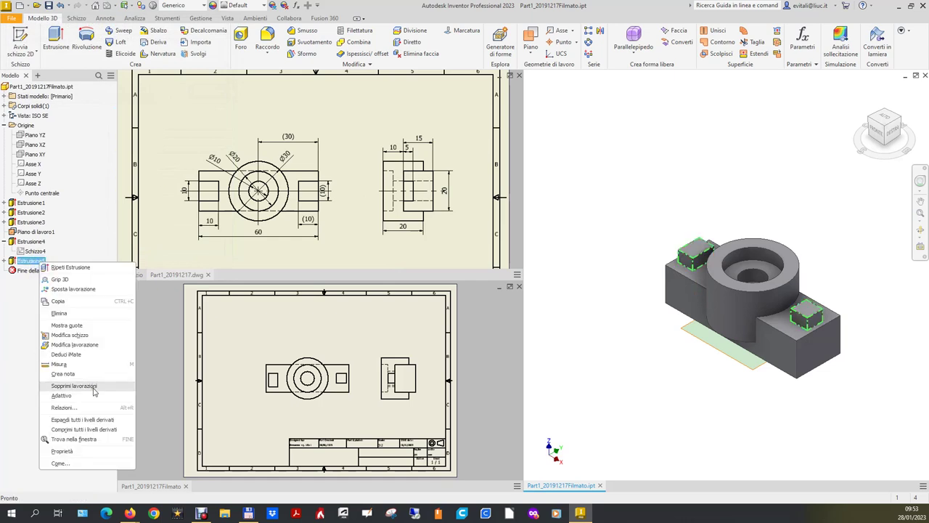
pyautogui.click(85, 345)
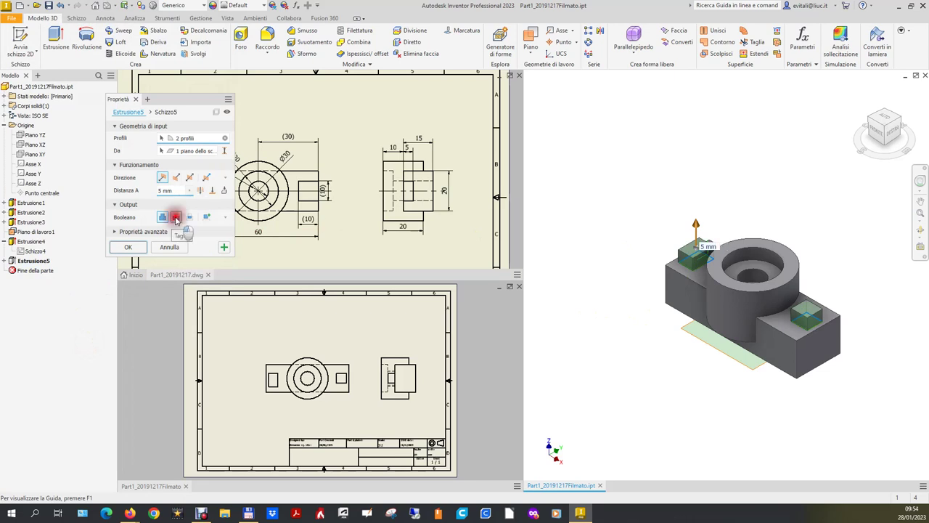
pyautogui.click(176, 216)
pyautogui.click(176, 177)
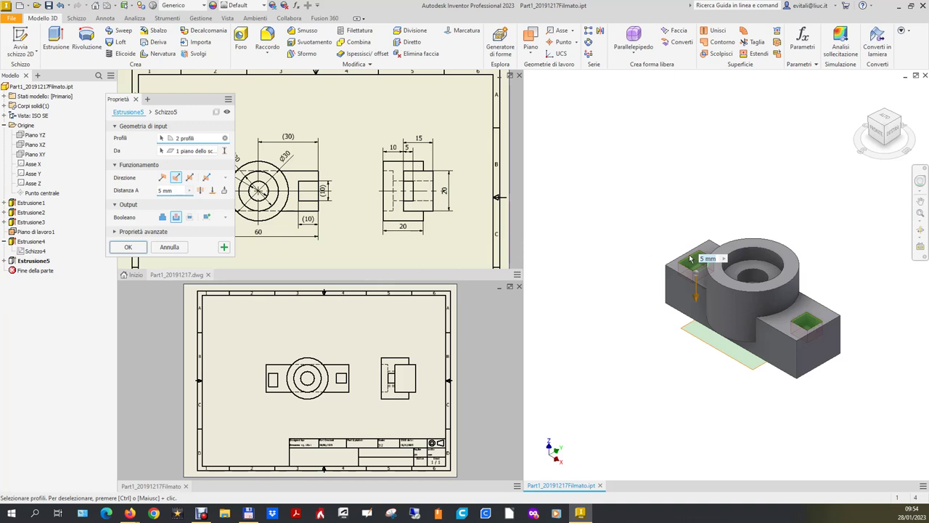
pyautogui.click(128, 246)
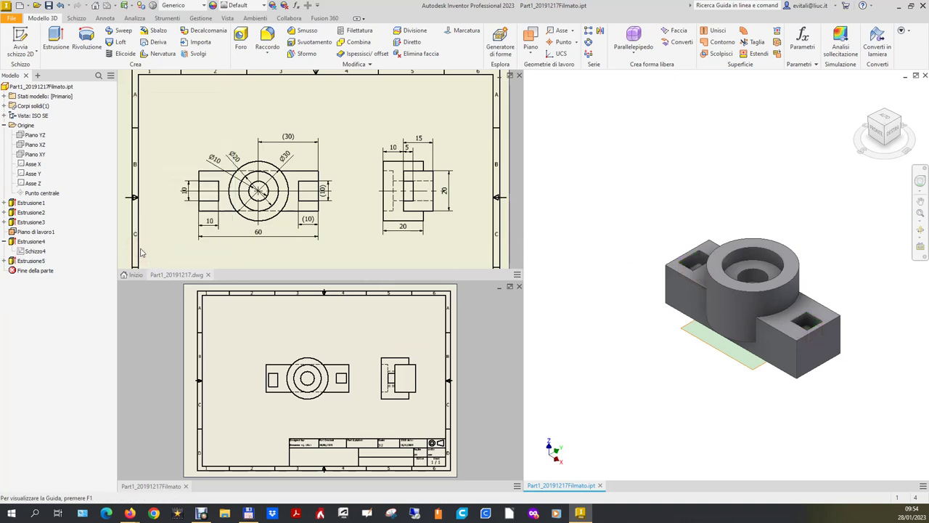
pyautogui.click(393, 408)
# - Select the right drawing view, return to the part, and expand Estrusione5 to show Schizzo5
pyautogui.click(399, 380)
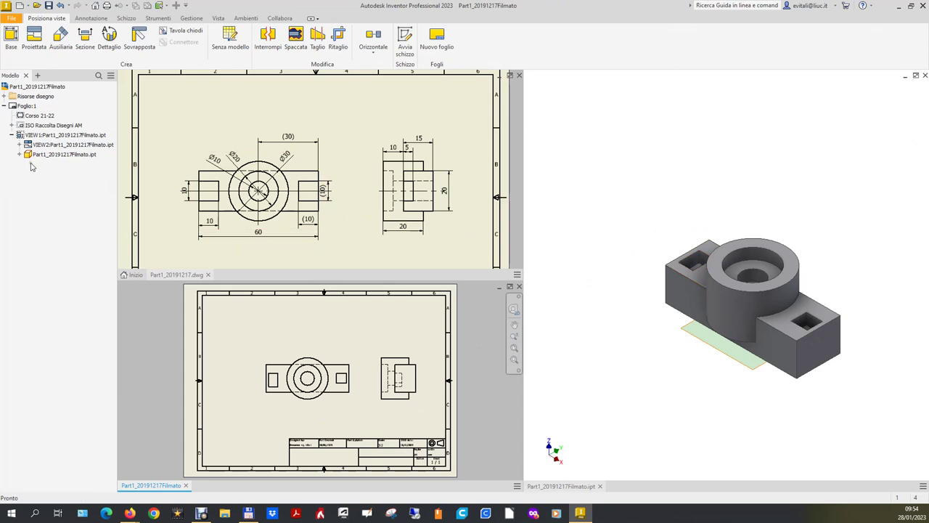
pyautogui.click(608, 363)
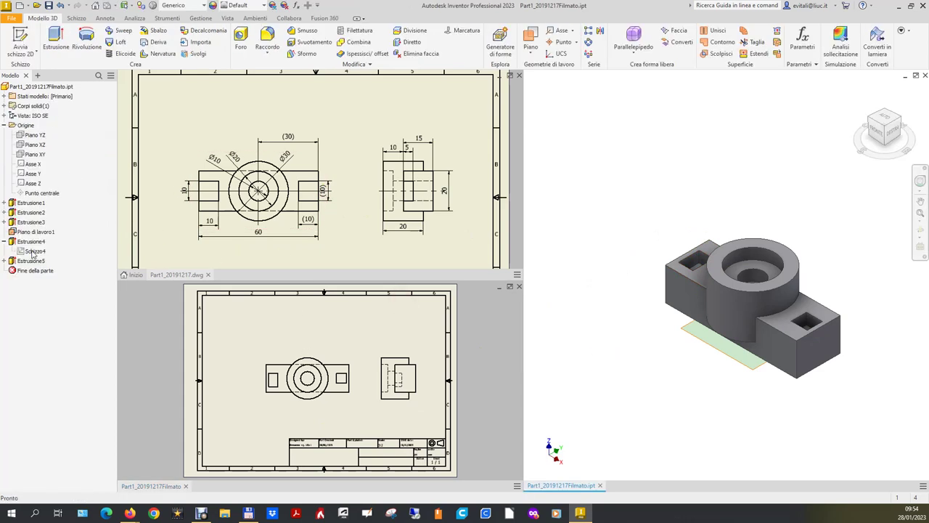
pyautogui.click(4, 261)
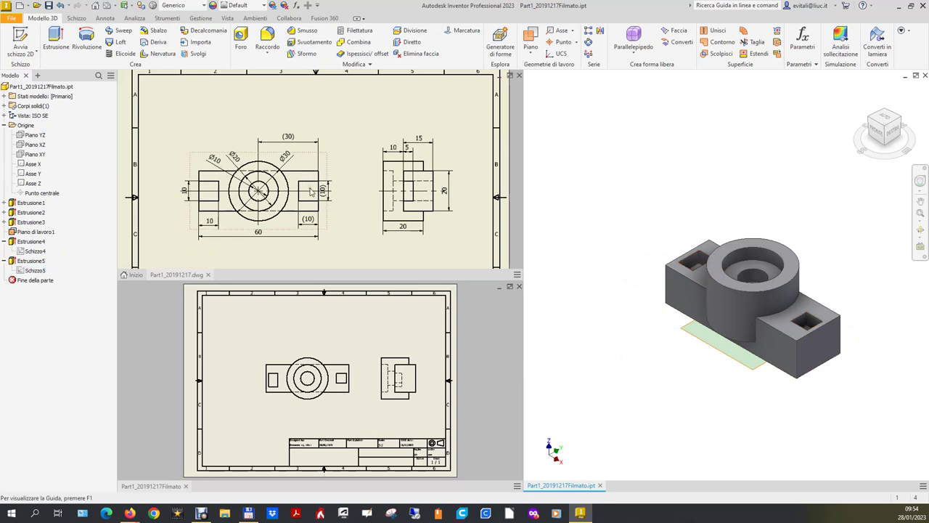
# - Edit Schizzo5 and make the right and left rectangle lines collinear with the block edges
pyautogui.rightClick(34, 270)
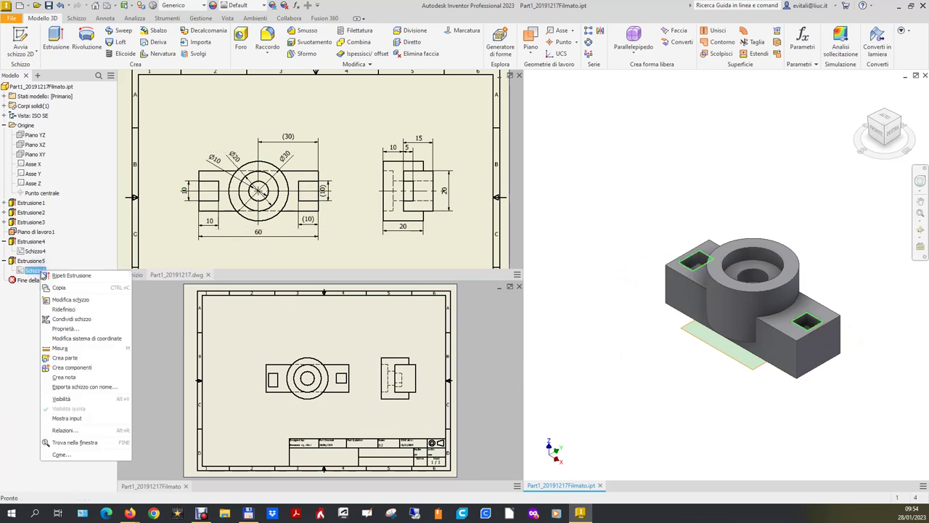
pyautogui.click(76, 299)
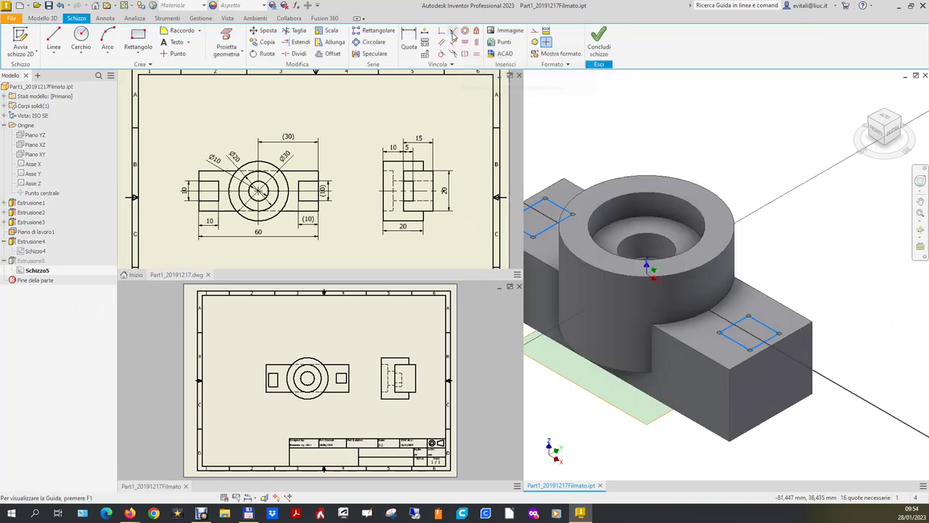
pyautogui.click(453, 31)
pyautogui.click(774, 344)
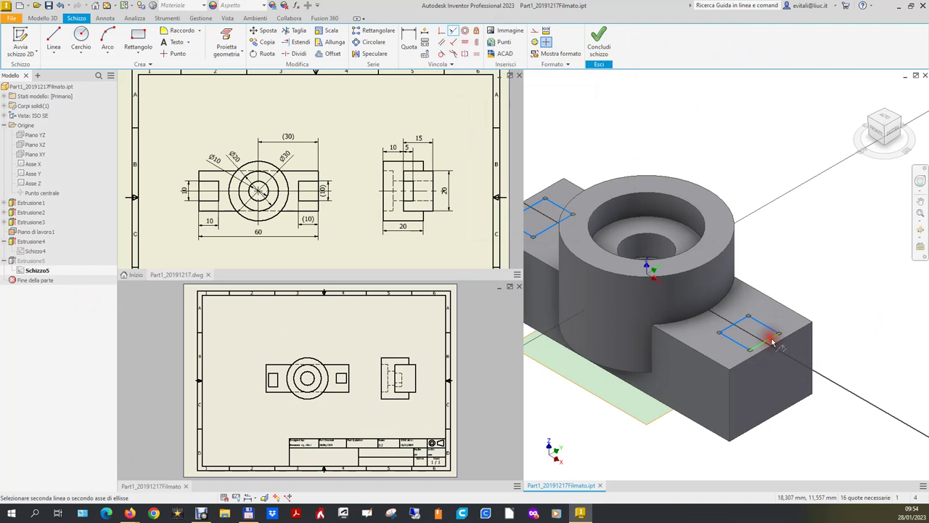
pyautogui.click(775, 346)
pyautogui.scroll(3, 851, 318)
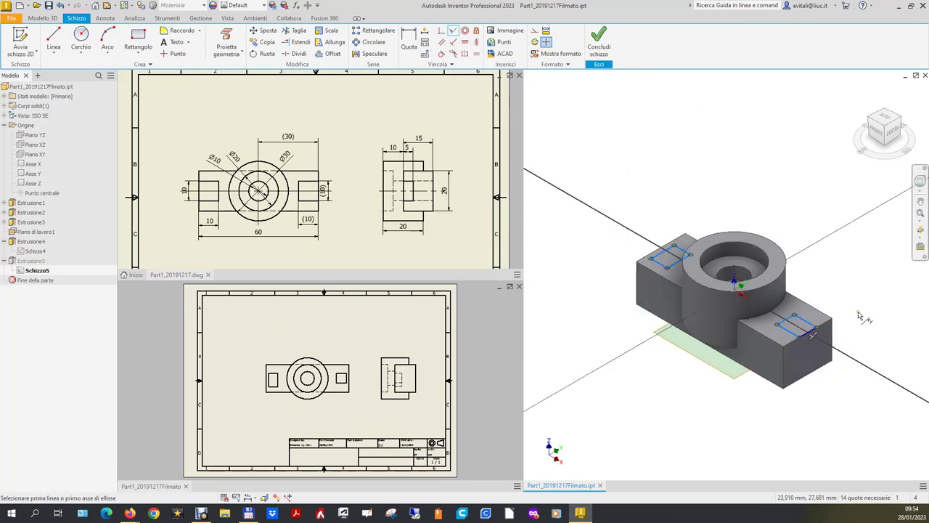
pyautogui.click(667, 255)
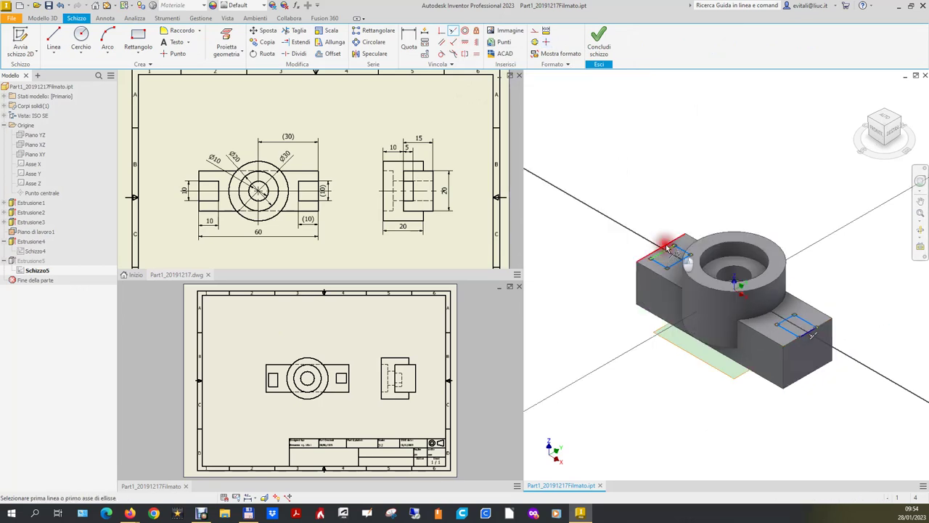
pyautogui.click(663, 239)
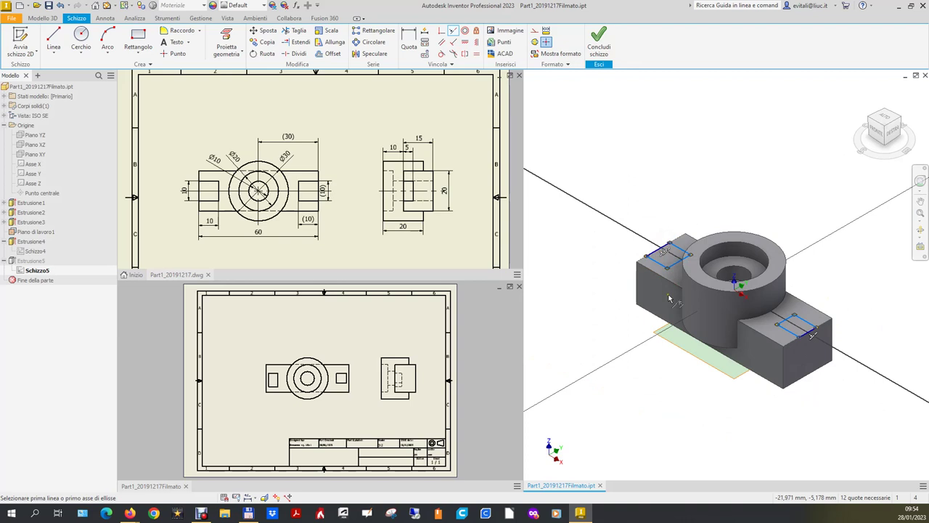
# - Constrain the rectangle's lower and upper edges collinear with the model edges using Select Other
pyautogui.click(453, 42)
pyautogui.scroll(-2, 668, 266)
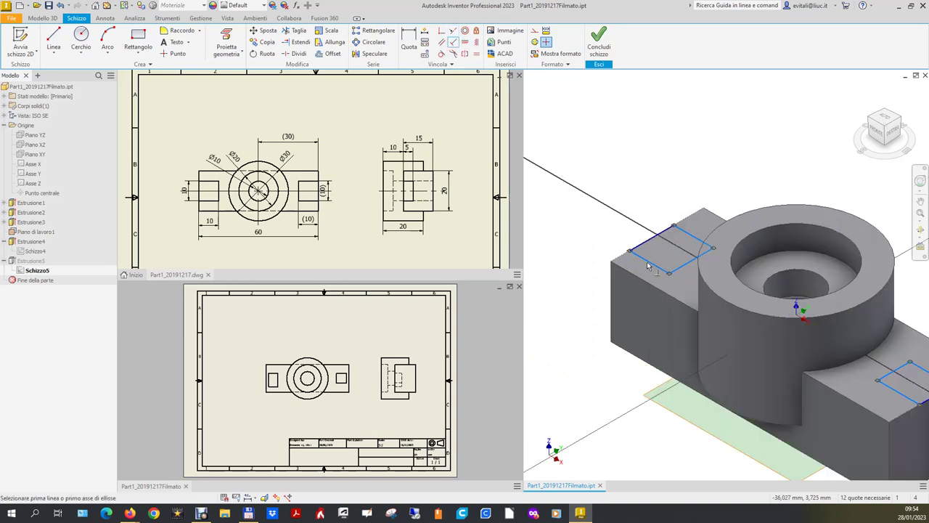
pyautogui.click(646, 263)
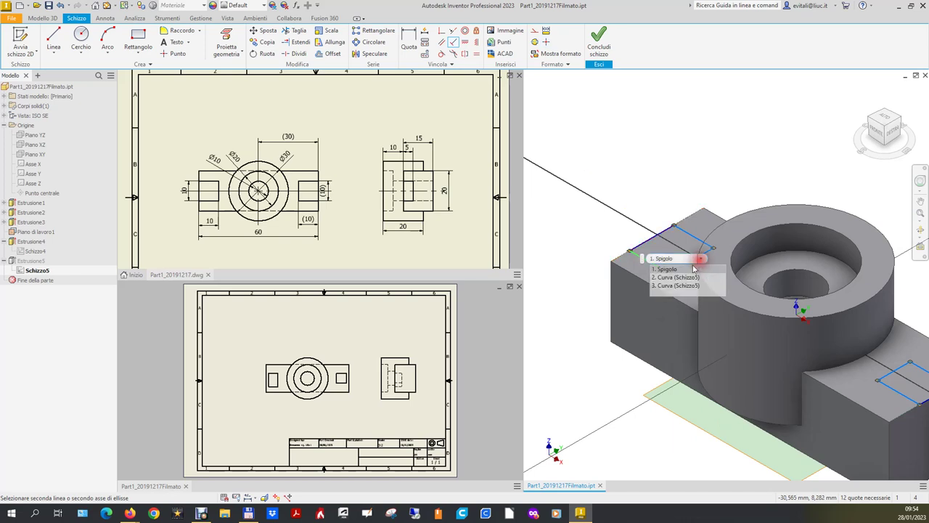
pyautogui.click(688, 269)
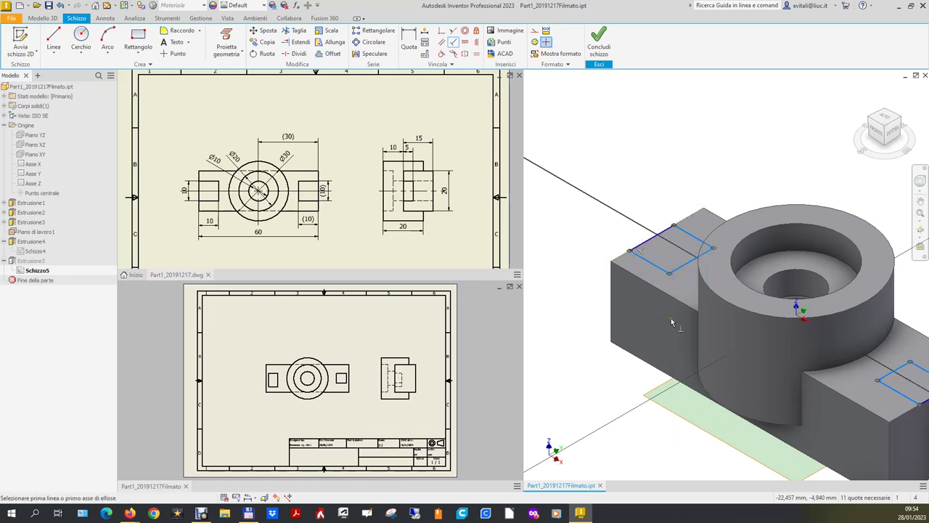
pyautogui.click(687, 264)
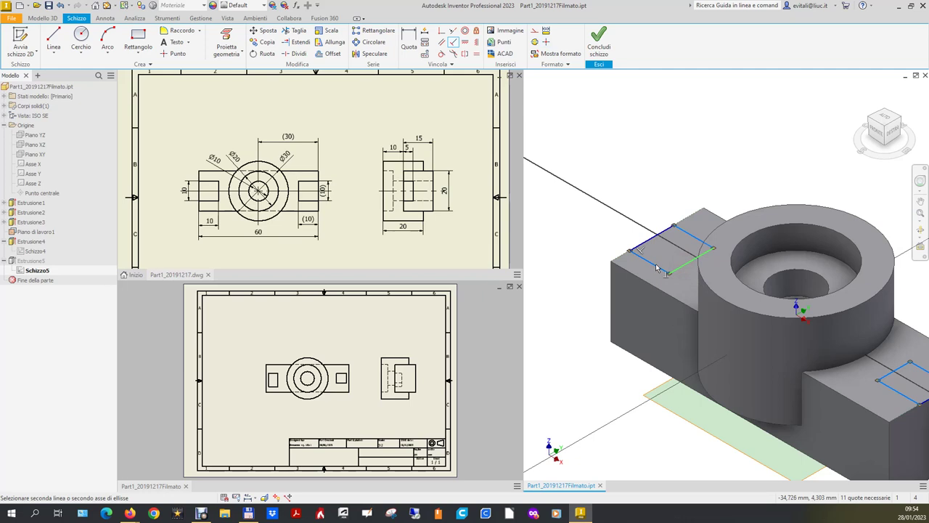
pyautogui.click(656, 267)
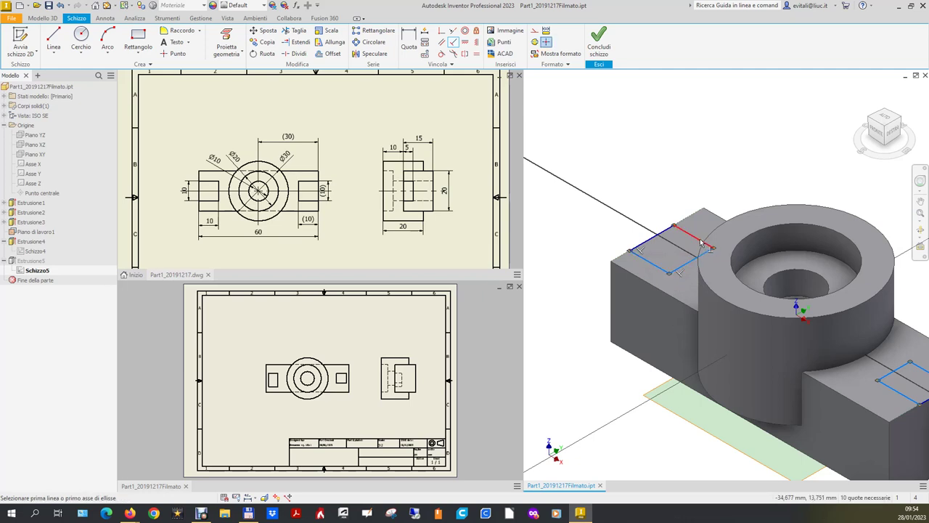
pyautogui.click(702, 245)
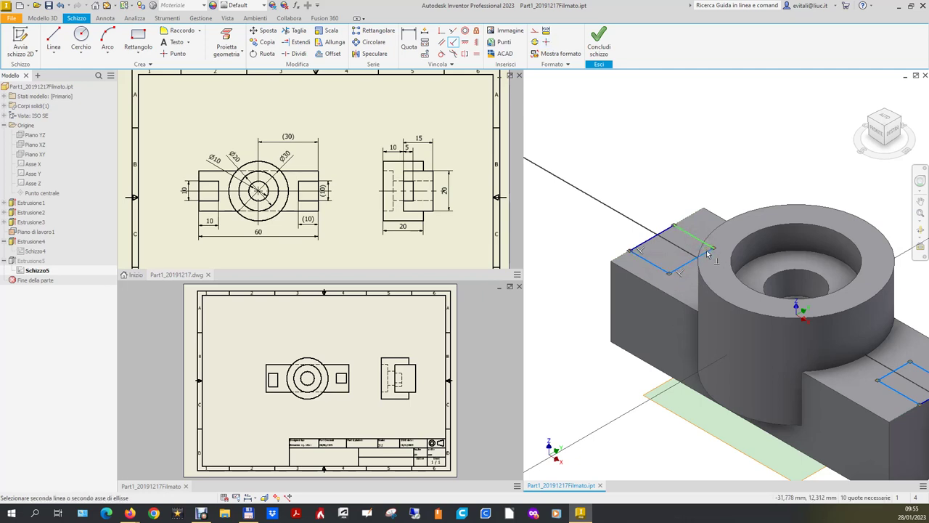
pyautogui.click(707, 251)
pyautogui.scroll(3, 568, 183)
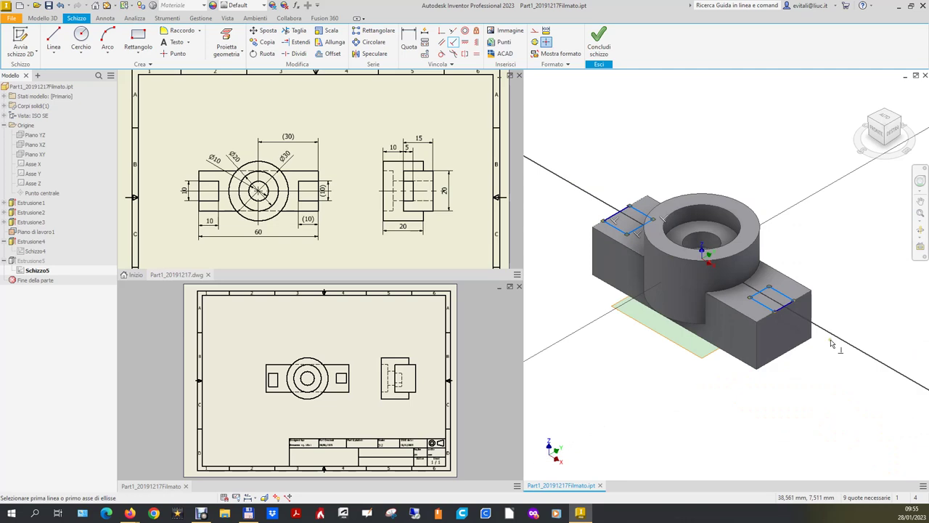
pyautogui.scroll(-2, 789, 321)
pyautogui.scroll(-3, 768, 307)
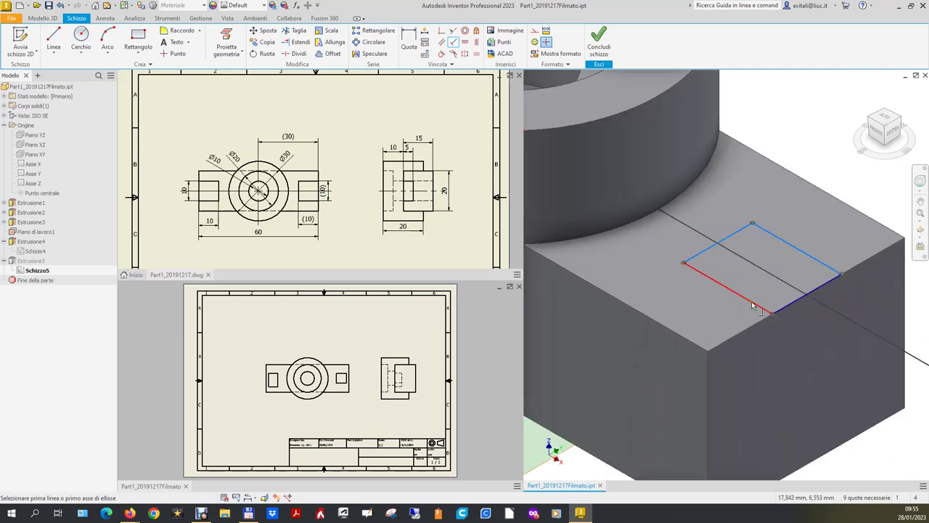
# - Make the rectangle's lines parallel to each other, leaving six dimensions needed
pyautogui.click(753, 306)
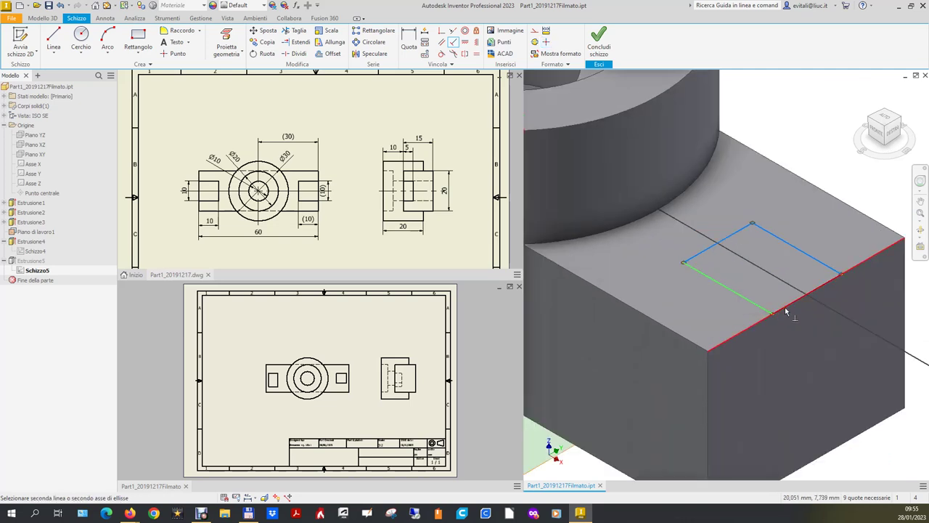
pyautogui.moveTo(806, 294)
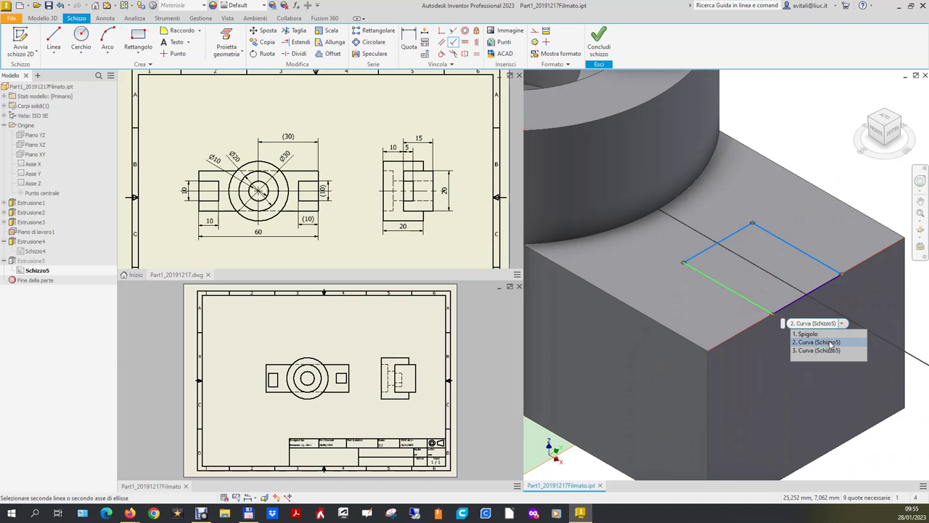
pyautogui.click(826, 350)
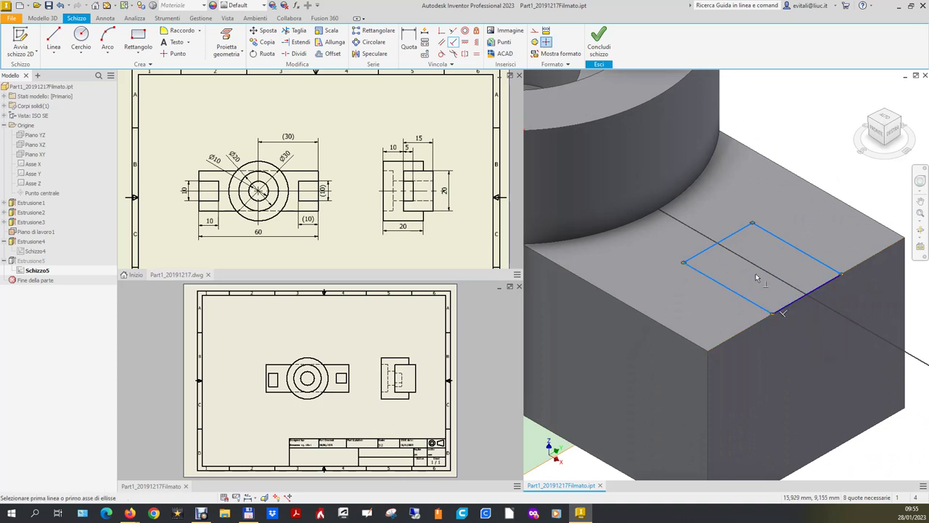
pyautogui.click(698, 267)
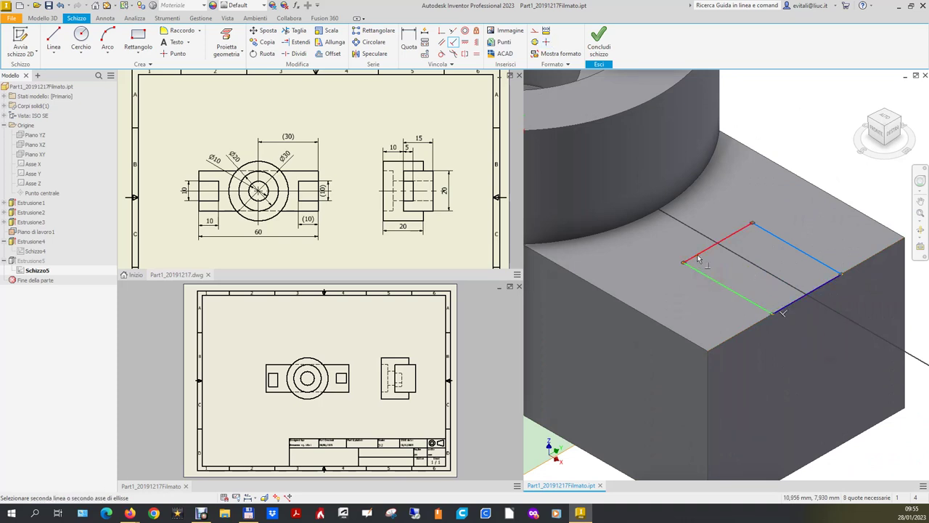
pyautogui.click(697, 255)
pyautogui.click(770, 234)
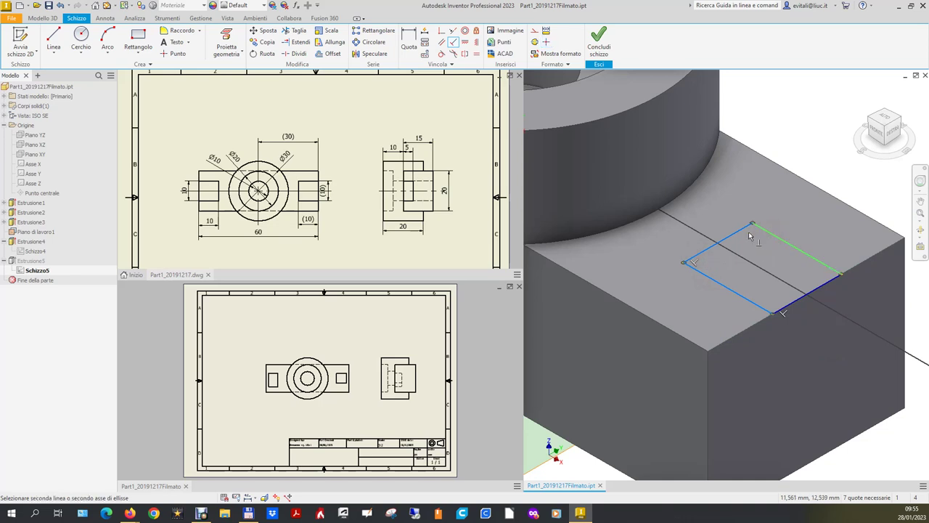
pyautogui.click(746, 231)
pyautogui.scroll(3, 770, 262)
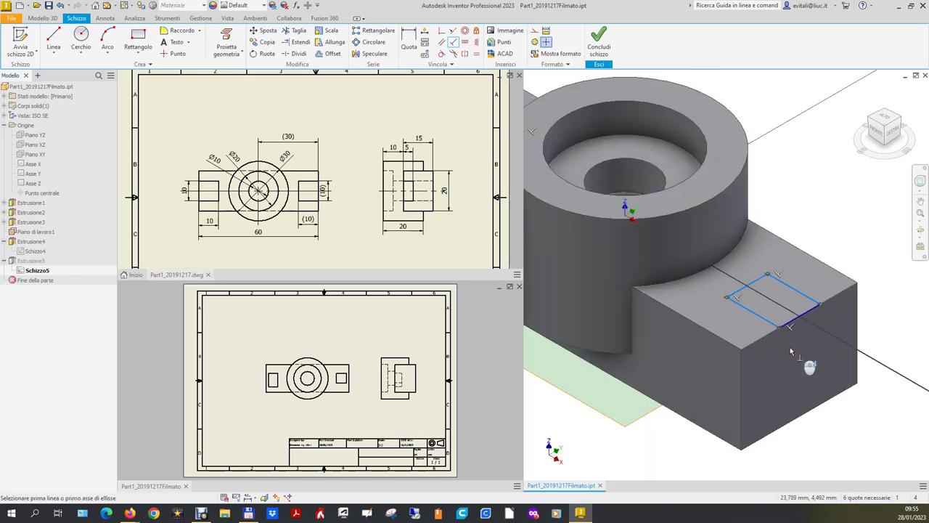
# - Dimension the right rectangle's bottom and side edges at 10 mm each, making a 10 × 10 square
pyautogui.click(409, 40)
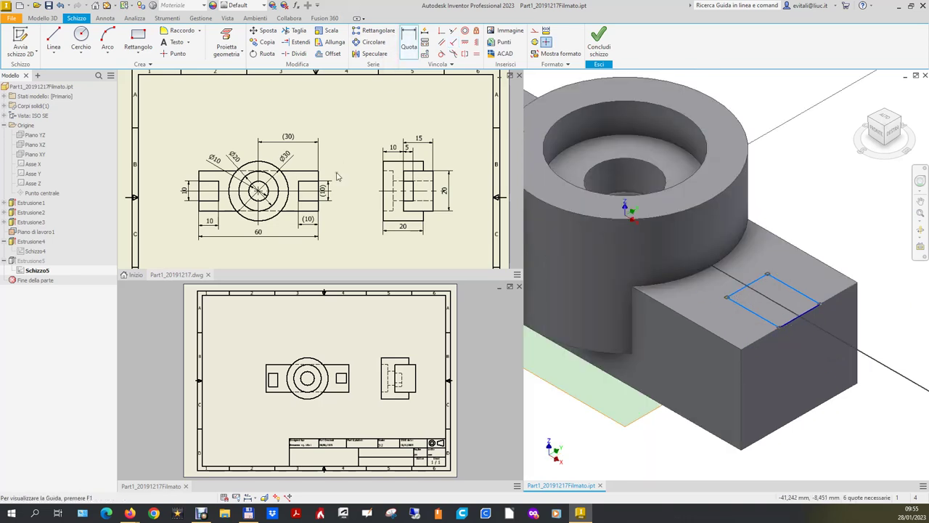
pyautogui.click(789, 328)
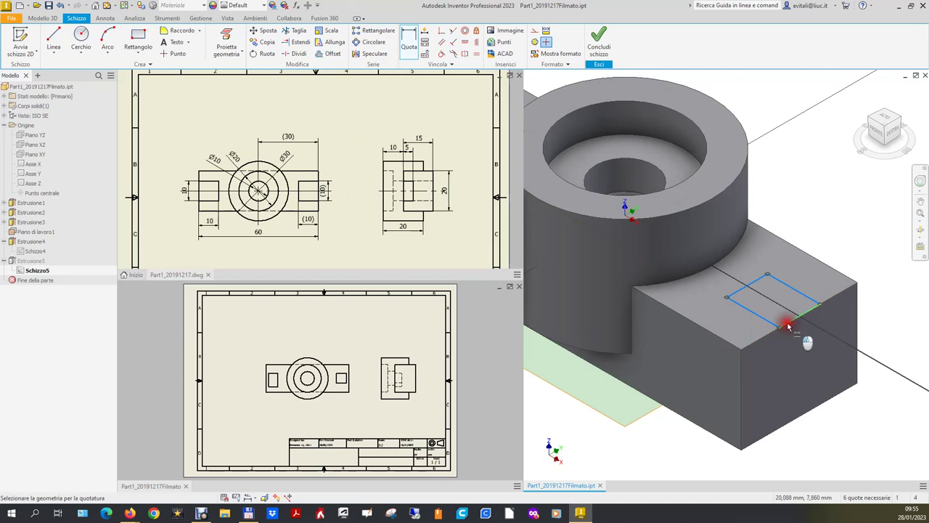
pyautogui.click(863, 393)
pyautogui.write('1')
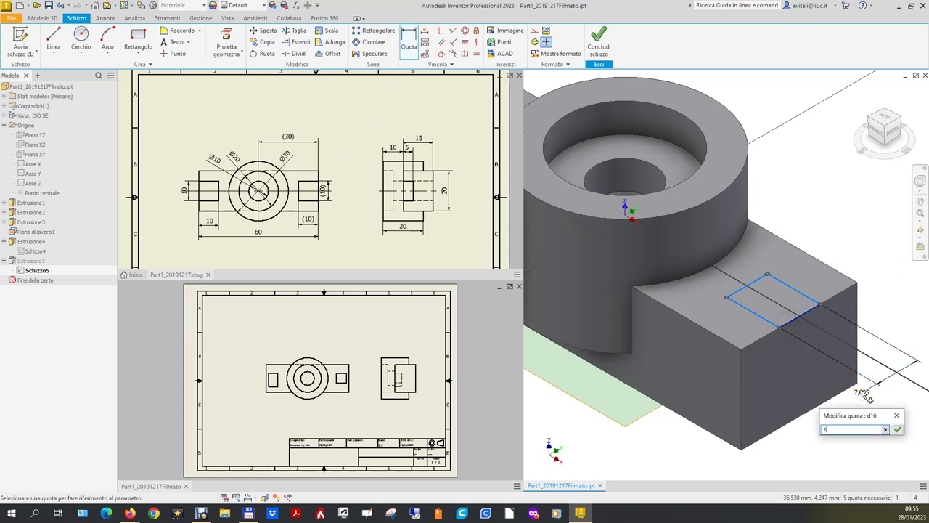
pyautogui.write('0')
pyautogui.press('Return')
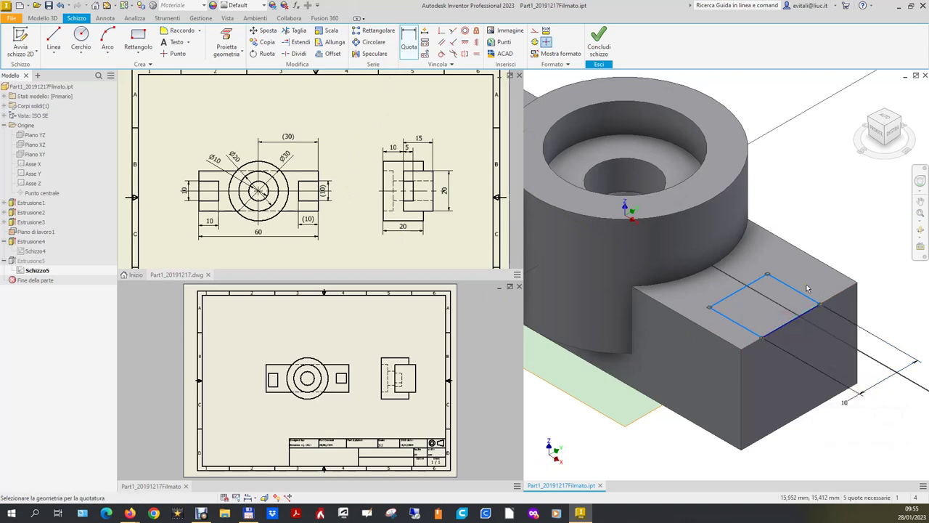
pyautogui.click(804, 296)
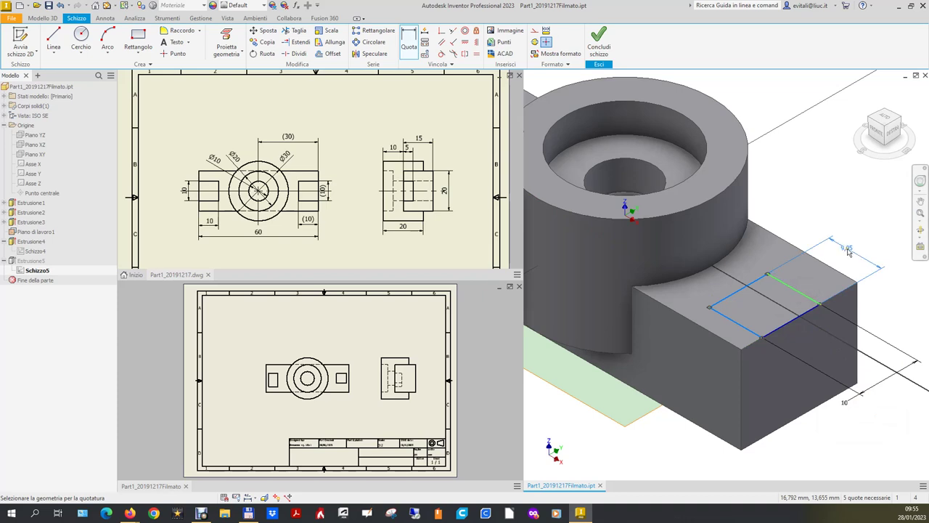
pyautogui.click(851, 246)
pyautogui.write('10')
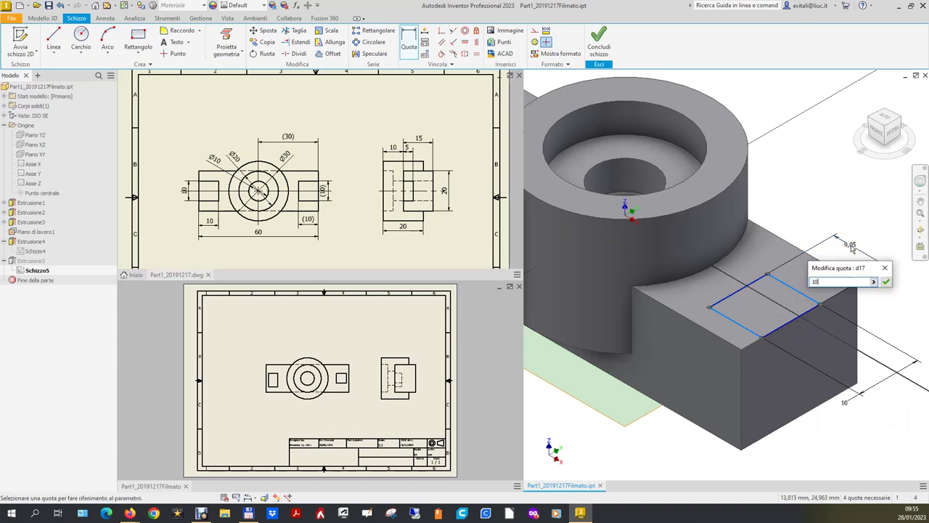
pyautogui.press('Return')
pyautogui.scroll(-2, 812, 266)
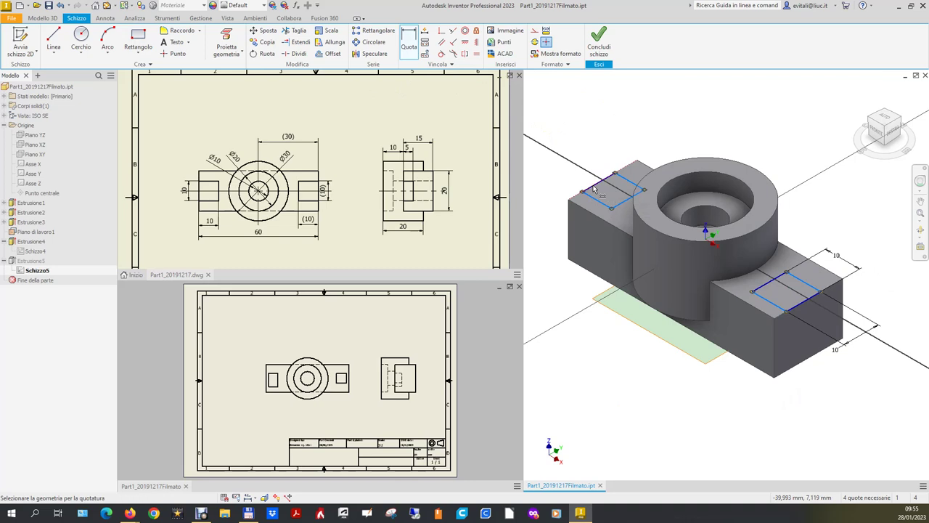
pyautogui.press('Escape')
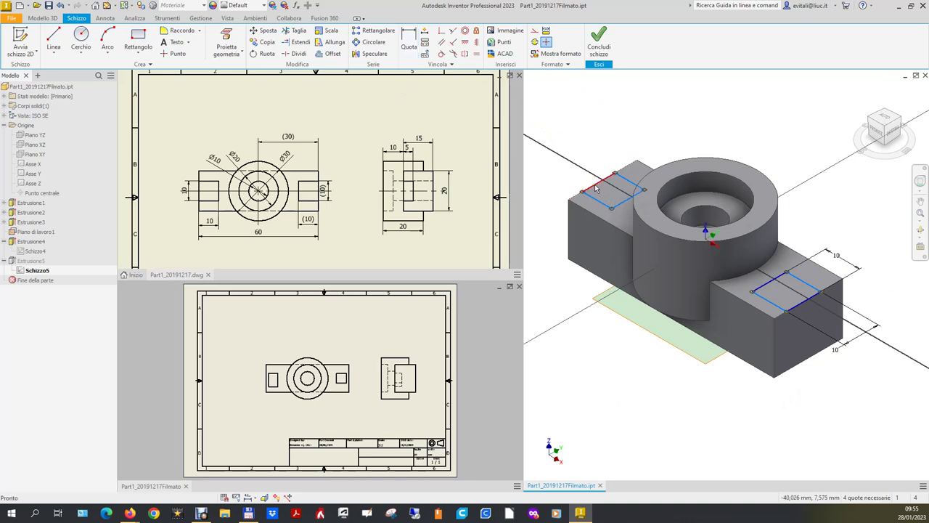
# - Try an Equal constraint and then a dimension on the left rectangle, cancelling the dimension
pyautogui.click(596, 188)
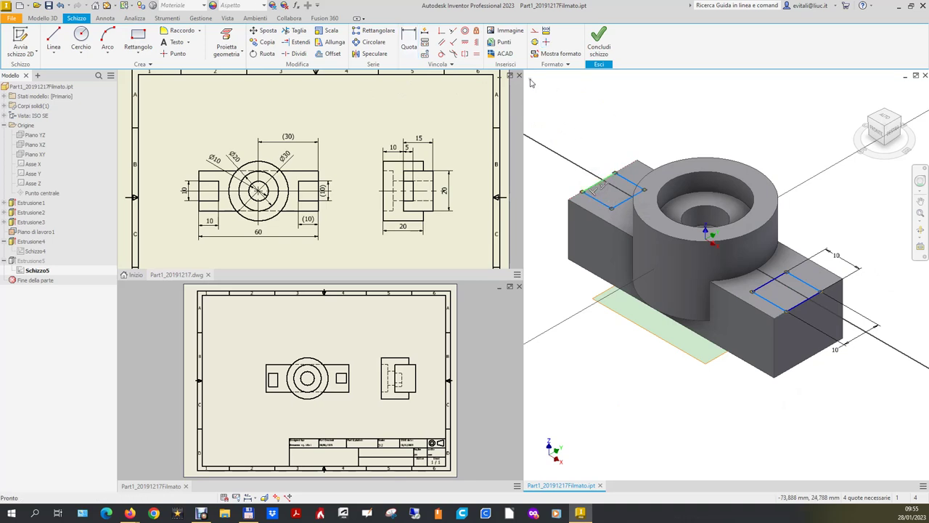
pyautogui.click(476, 54)
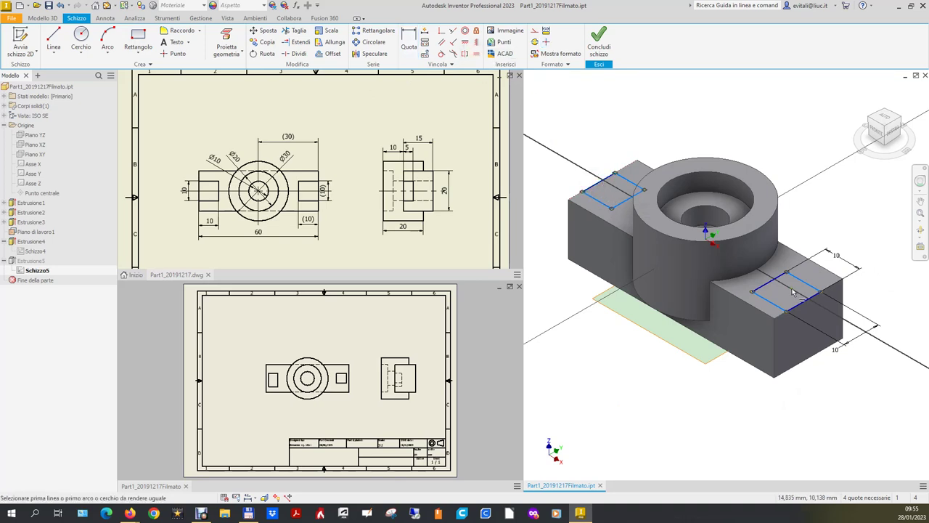
pyautogui.click(804, 307)
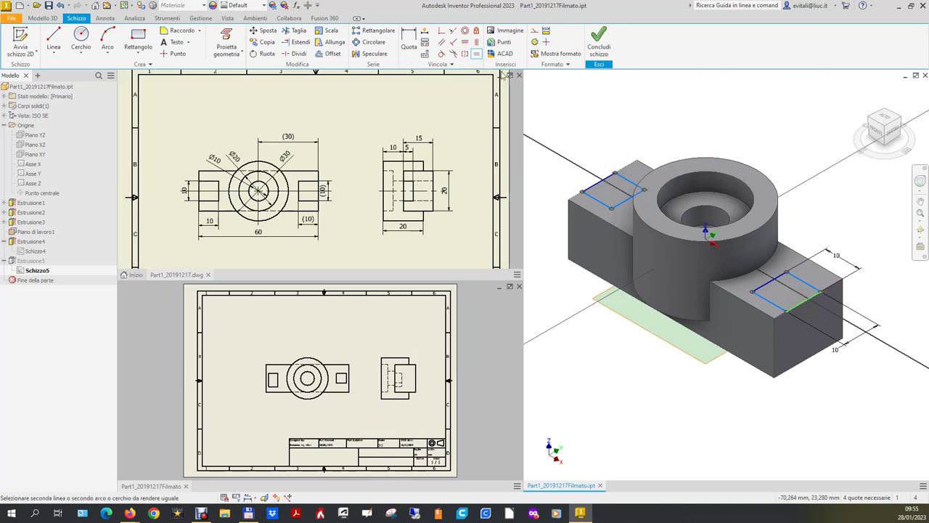
pyautogui.click(413, 38)
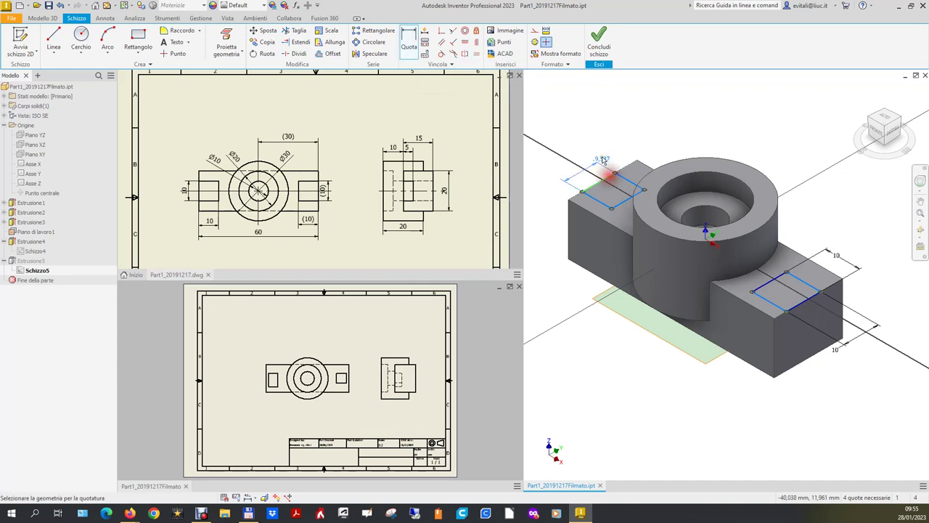
pyautogui.click(611, 179)
pyautogui.press('Escape')
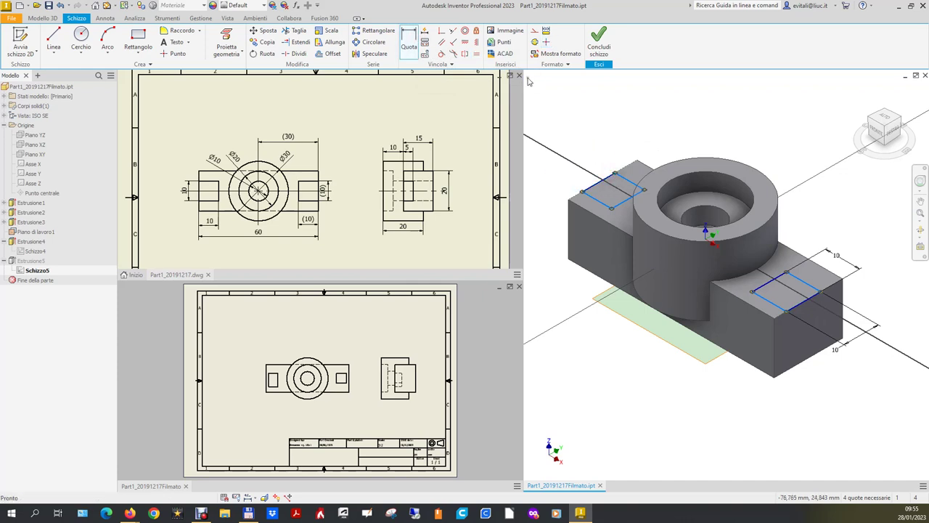
# - Make the left rectangle equal to the 10 mm square, pressing Annulla on the over-constraint warning
pyautogui.click(477, 55)
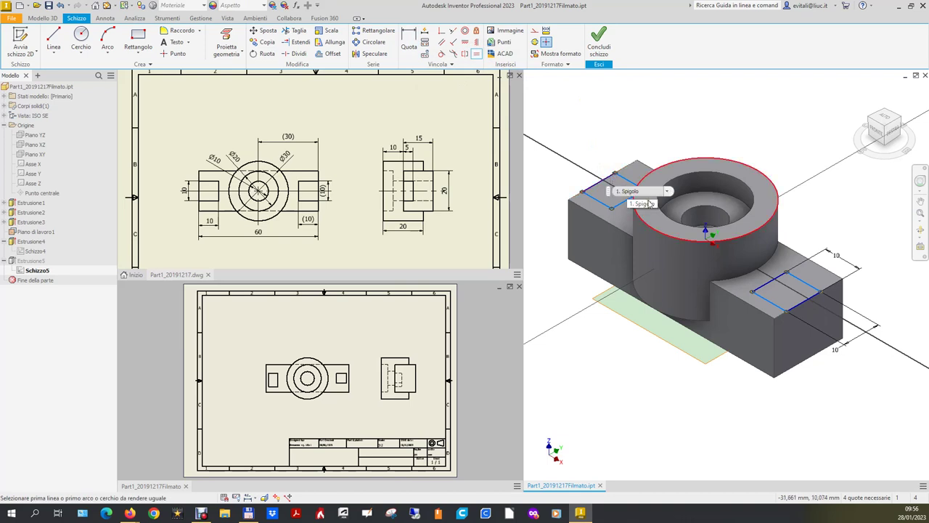
pyautogui.click(667, 192)
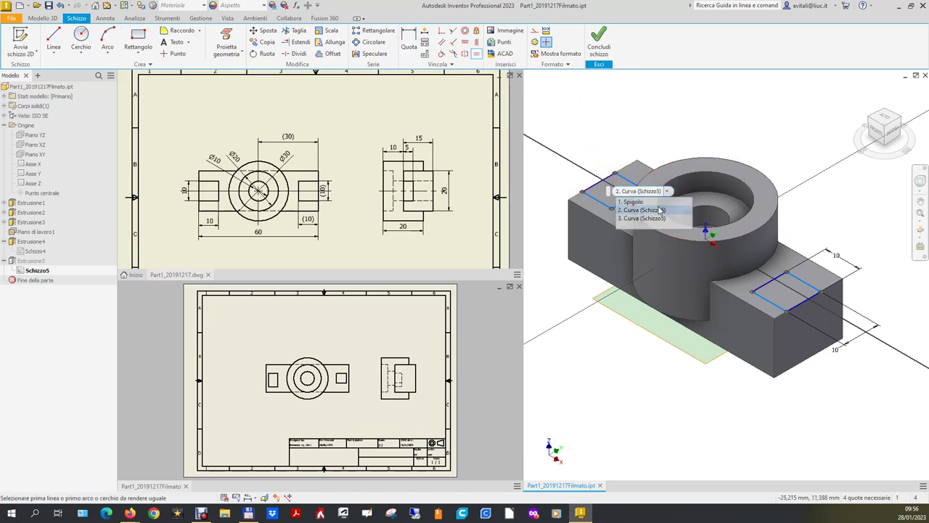
pyautogui.click(660, 210)
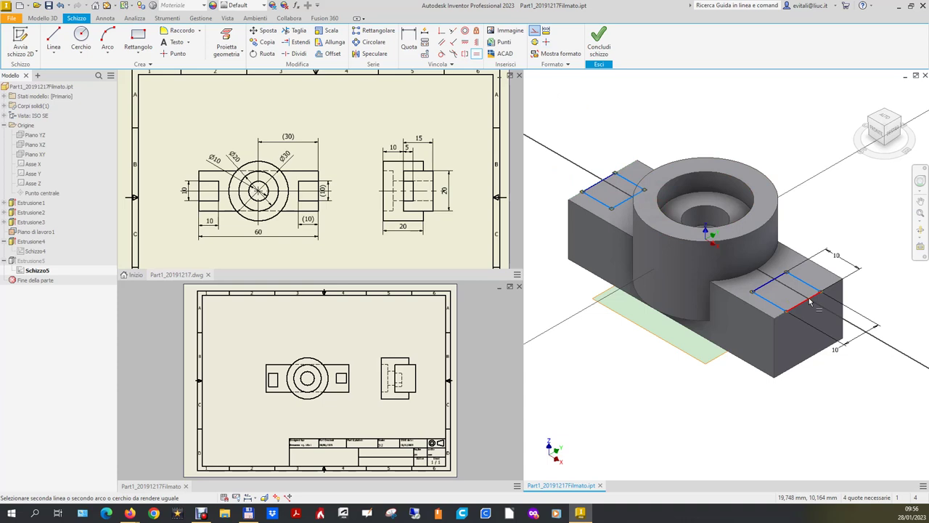
pyautogui.moveTo(807, 302)
pyautogui.click(825, 318)
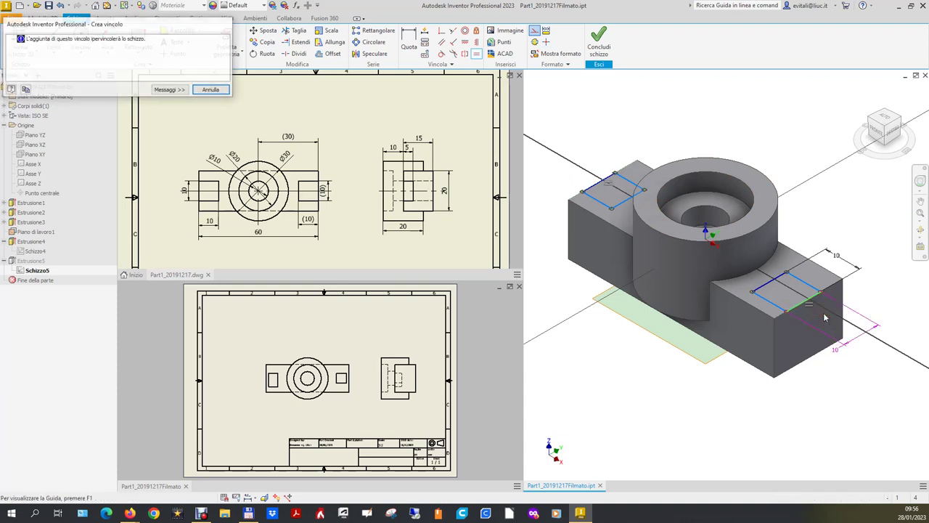
pyautogui.click(212, 92)
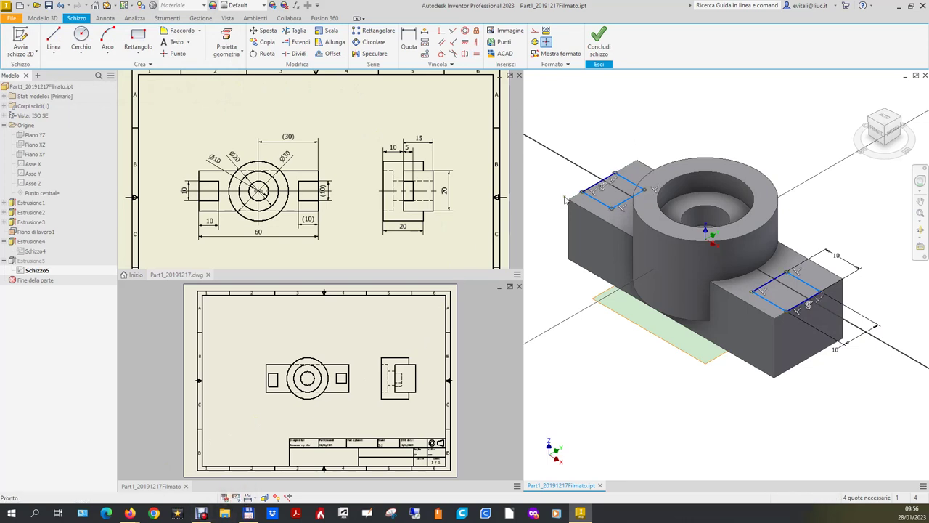
pyautogui.scroll(2, 581, 201)
pyautogui.scroll(2, 621, 211)
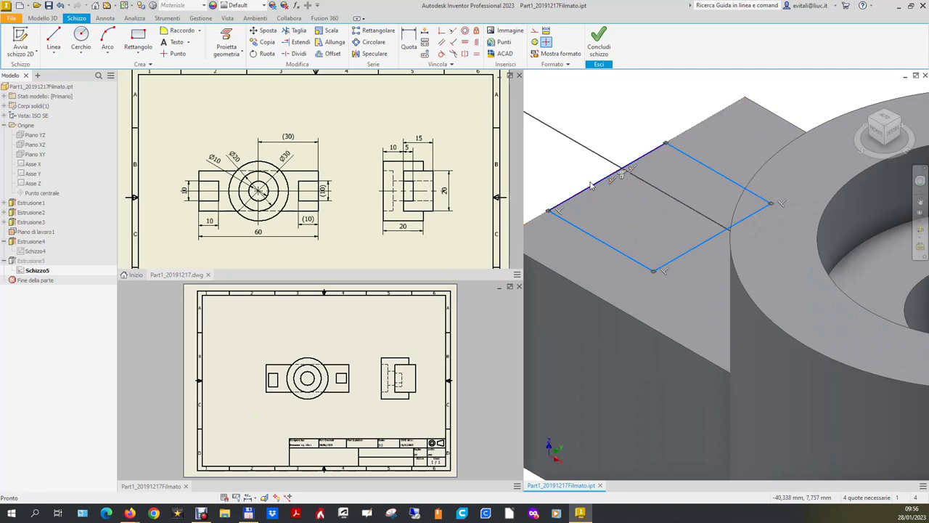
pyautogui.scroll(-1, 592, 186)
pyautogui.scroll(-1, 592, 186)
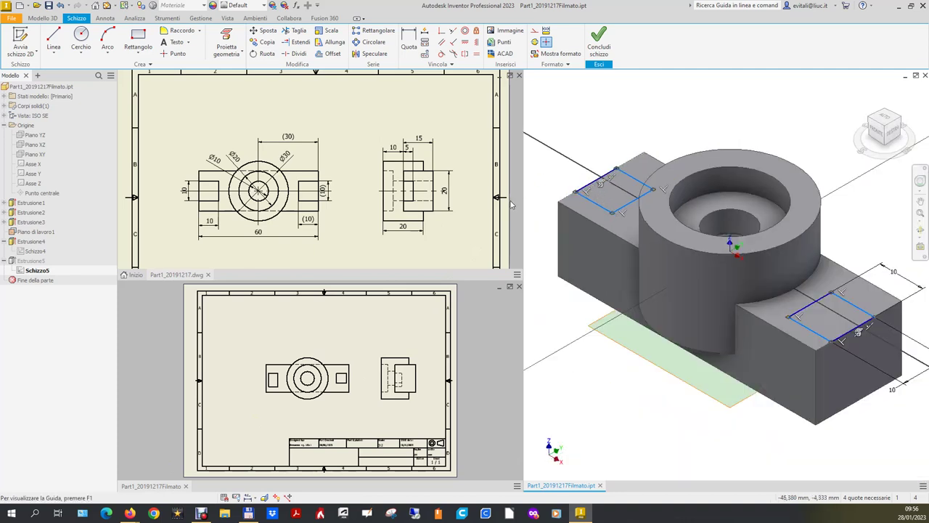
pyautogui.scroll(2, 885, 354)
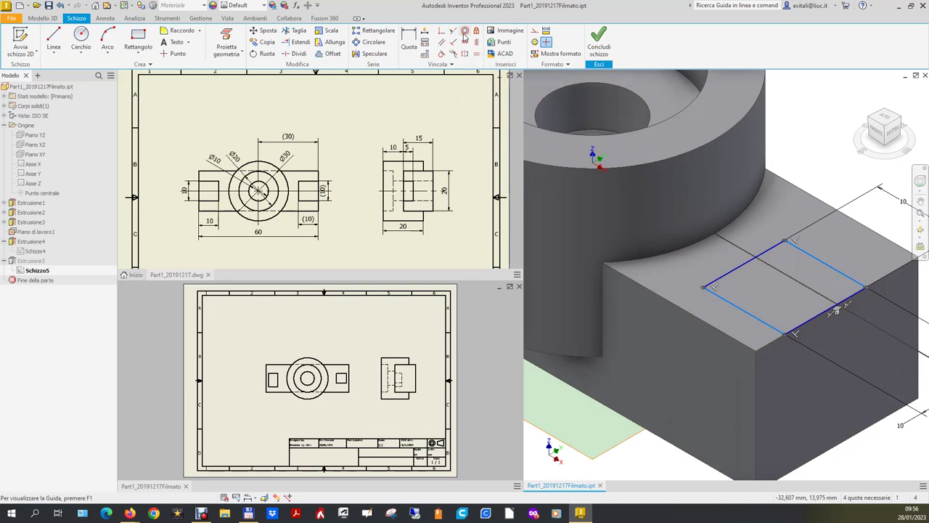
# - Constrain the right square's front side onto the block's front edge, leaving three dimensions needed
pyautogui.click(442, 32)
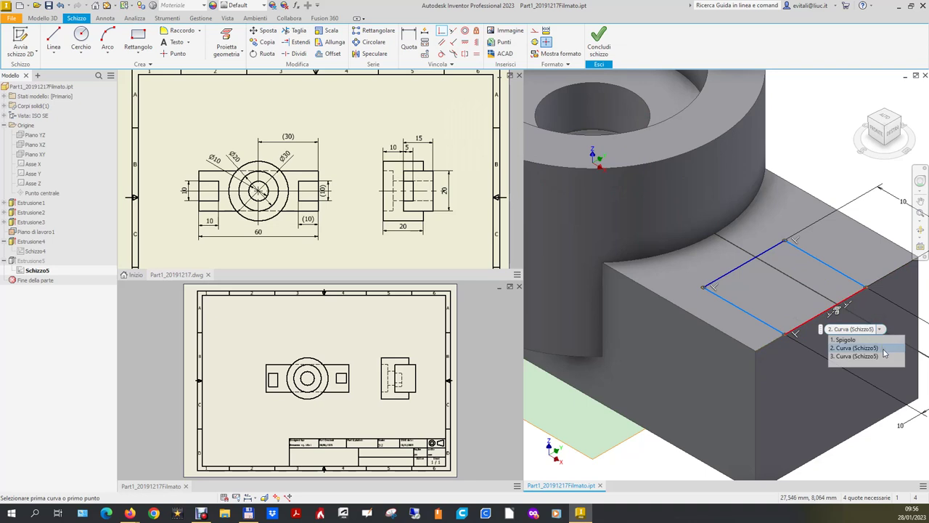
pyautogui.click(885, 357)
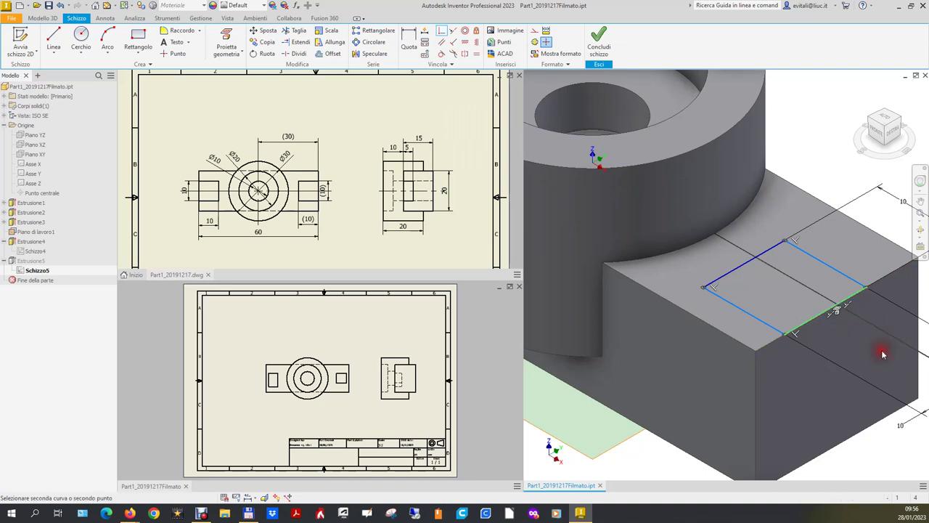
pyautogui.click(828, 313)
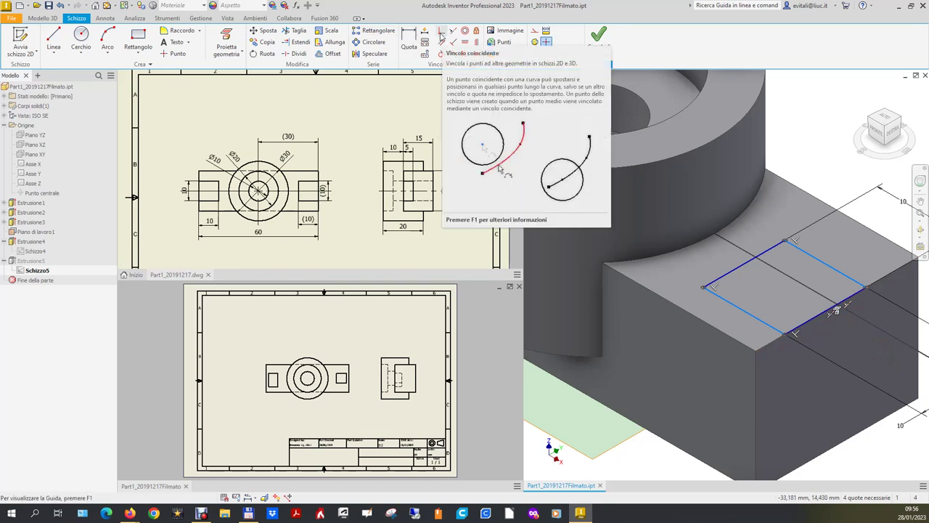
pyautogui.click(440, 33)
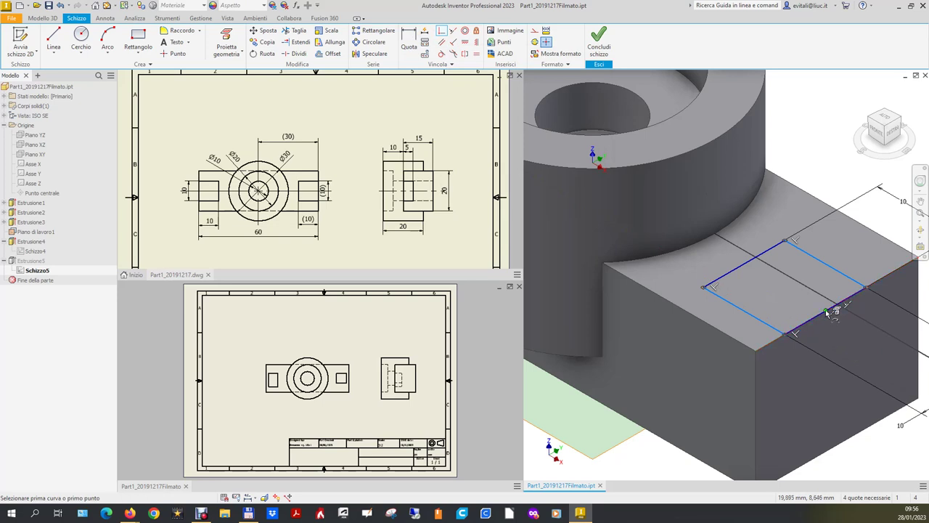
pyautogui.click(828, 312)
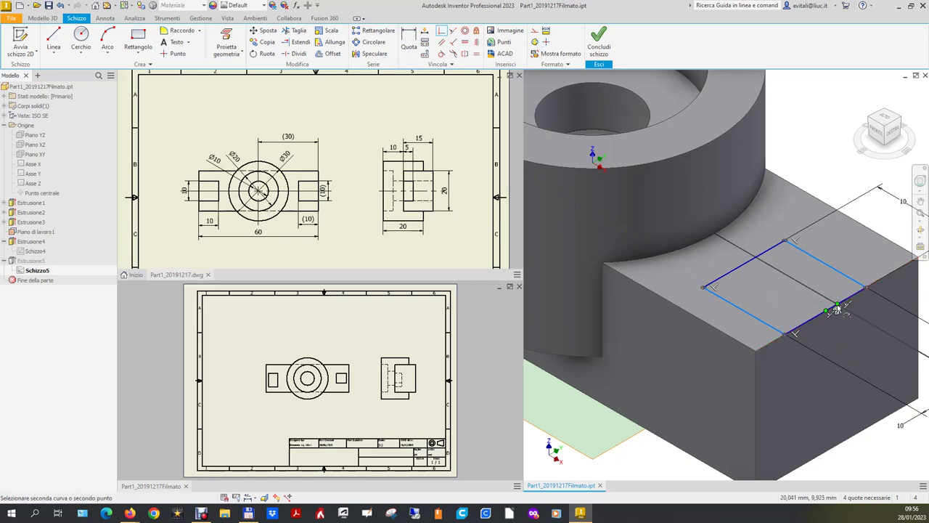
pyautogui.click(837, 309)
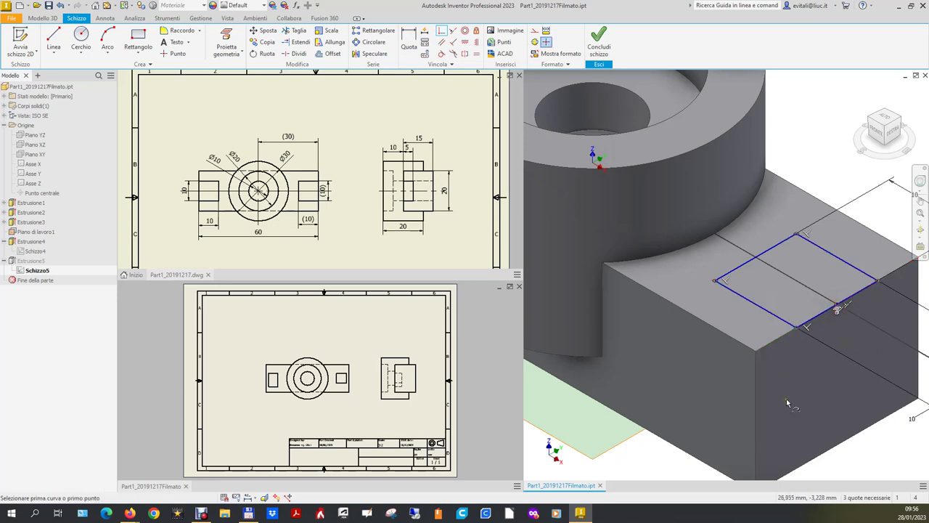
pyautogui.scroll(-3, 787, 399)
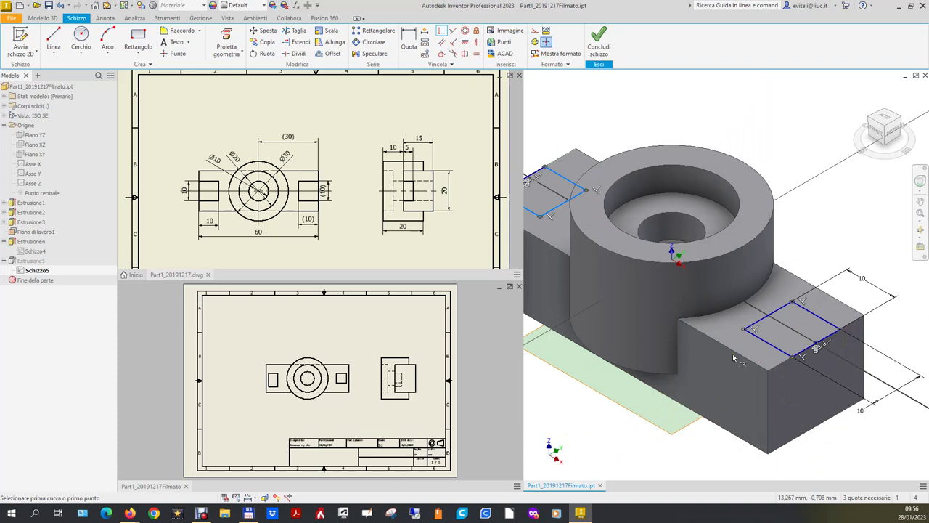
pyautogui.scroll(4, 567, 246)
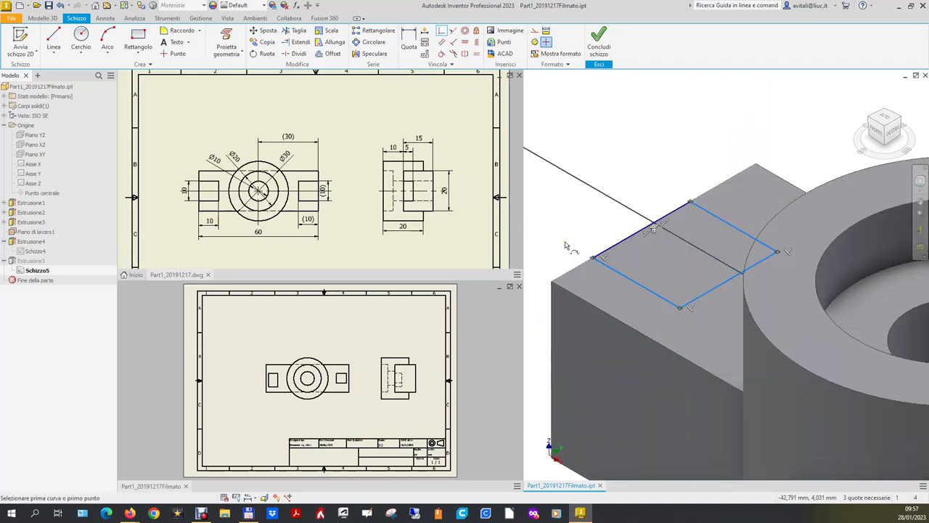
pyautogui.press('Escape')
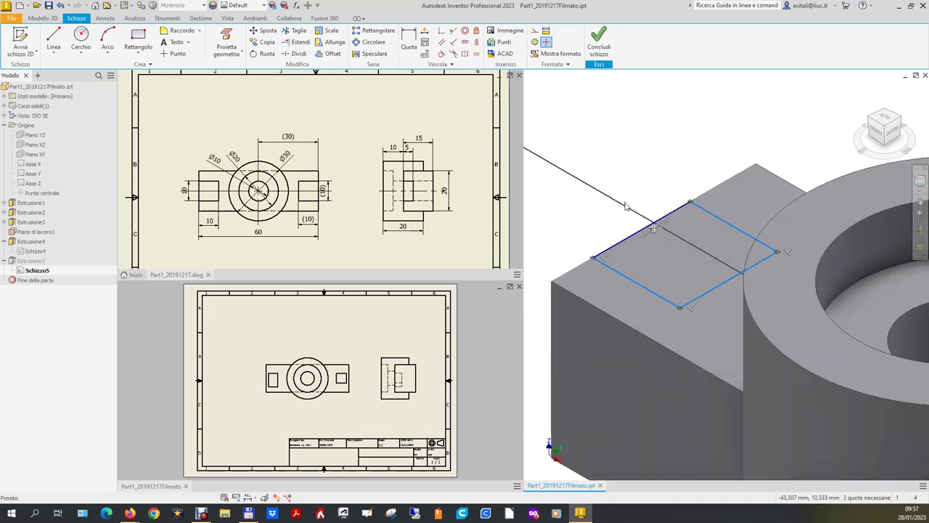
# - Make a side of the left pocket rectangle equal in length to the right rectangle's side
pyautogui.click(477, 56)
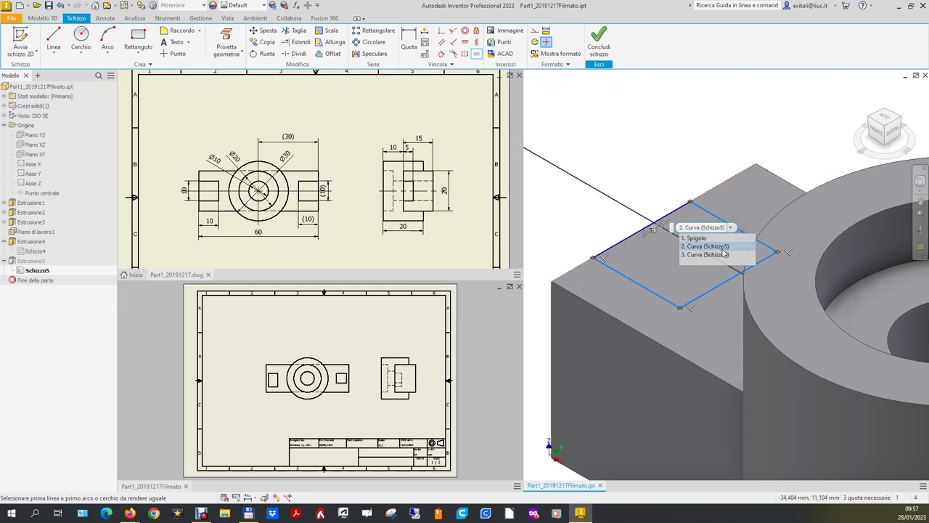
pyautogui.click(724, 247)
pyautogui.scroll(2, 594, 135)
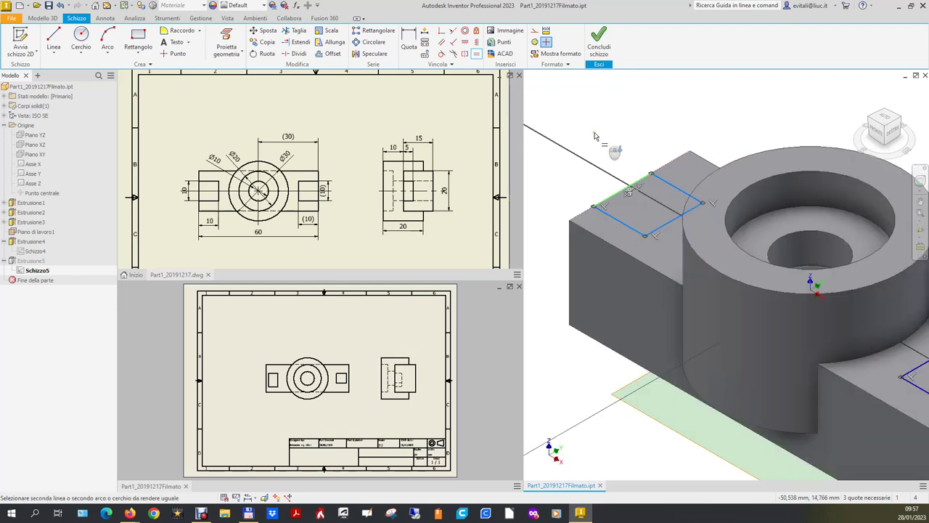
pyautogui.scroll(2, 594, 136)
pyautogui.scroll(1, 654, 174)
pyautogui.scroll(-4, 709, 198)
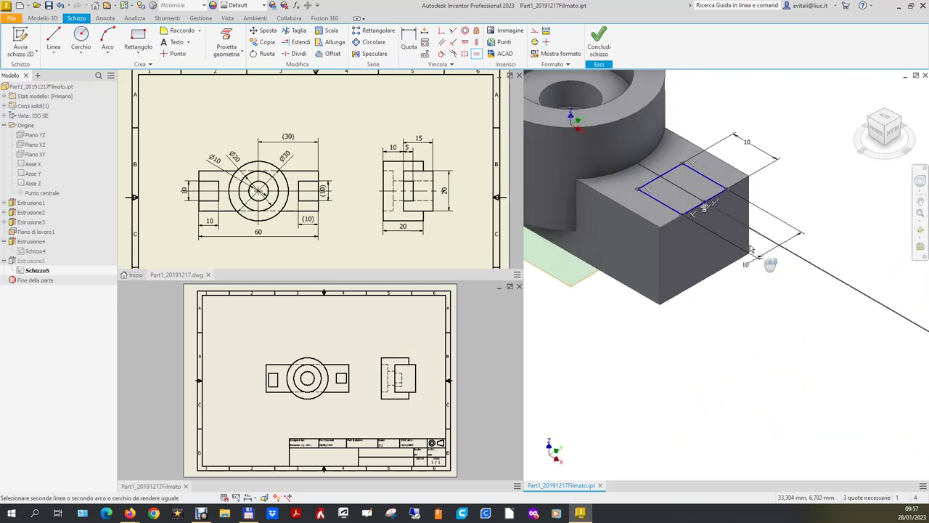
pyautogui.click(717, 200)
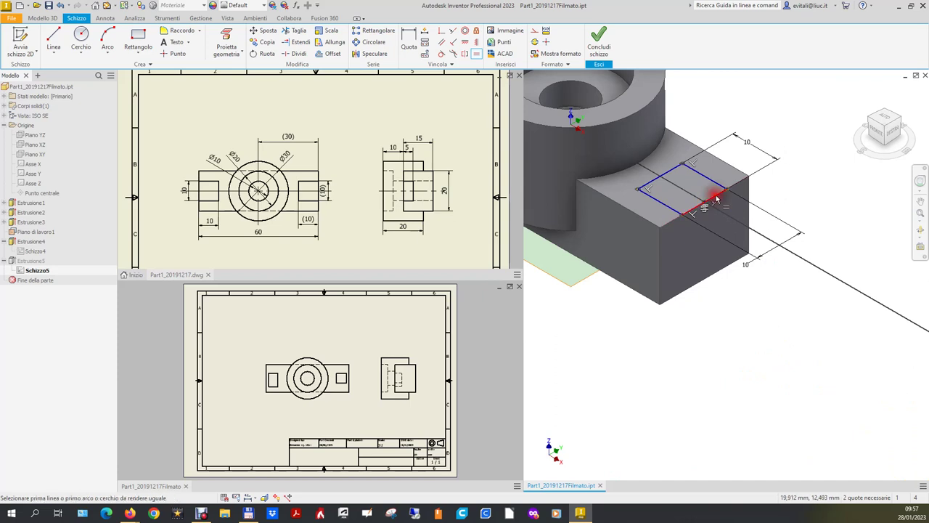
pyautogui.scroll(-5, 772, 376)
pyautogui.scroll(-5, 676, 289)
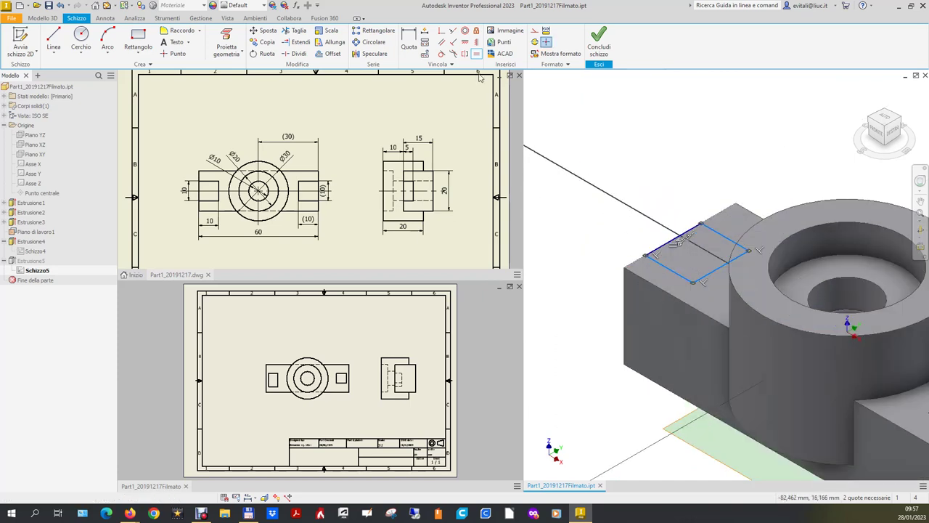
# - Make a second pair of sides equal between the two pocket rectangles, leaving one dimension needed
pyautogui.click(725, 240)
pyautogui.scroll(3, 660, 174)
pyautogui.scroll(-3, 764, 262)
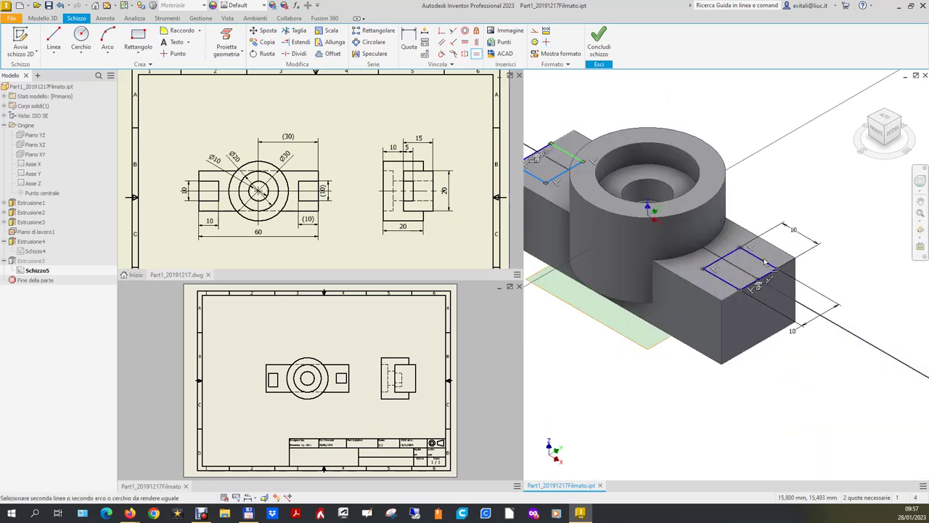
pyautogui.click(769, 267)
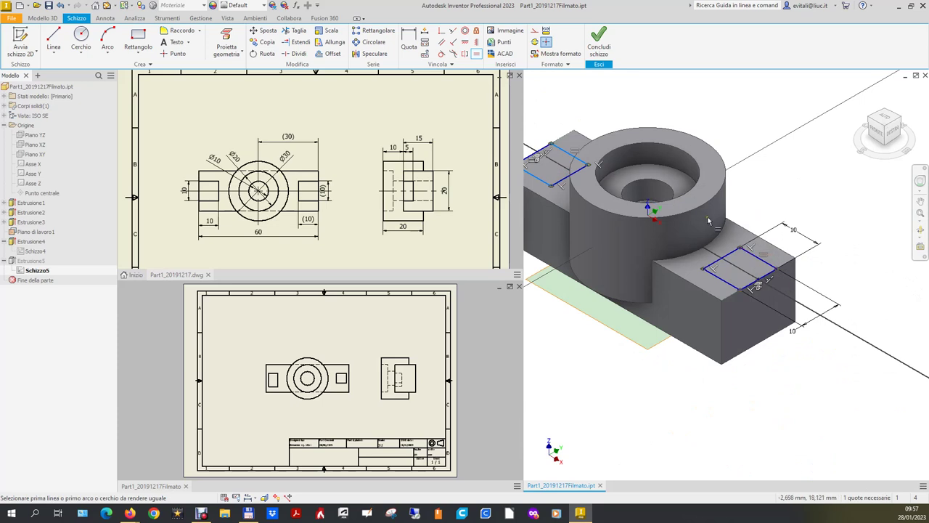
pyautogui.scroll(2, 709, 222)
pyautogui.scroll(-2, 587, 178)
pyautogui.scroll(-2, 587, 179)
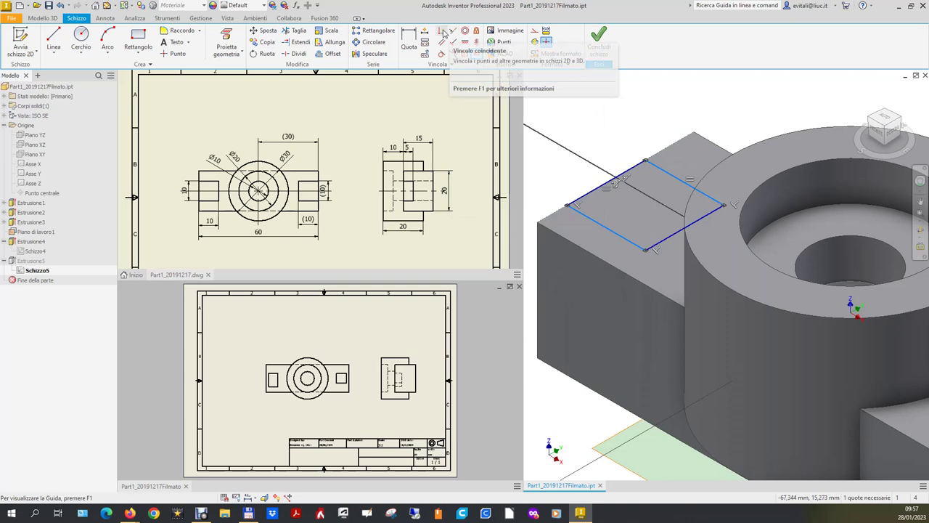
# - Make the left rectangle's side coincident with the point, fully constraining Schizzo5
pyautogui.click(442, 31)
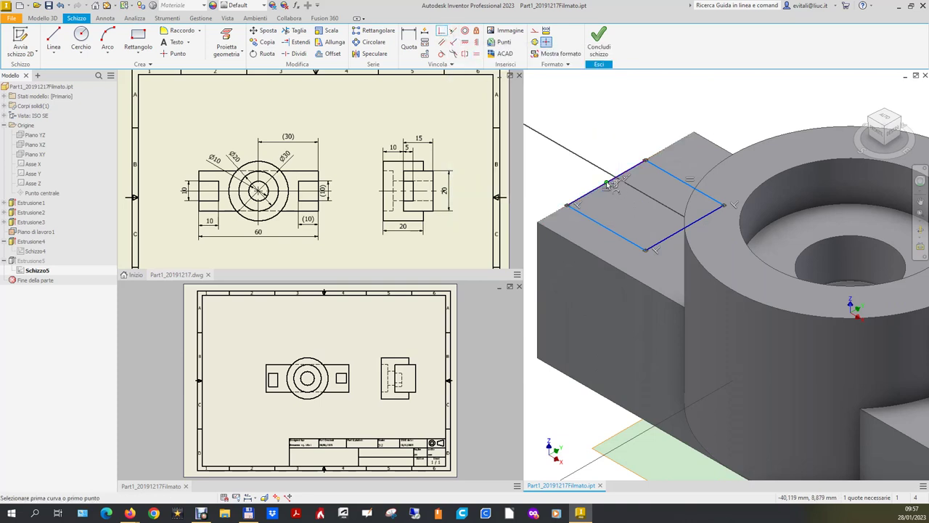
pyautogui.click(614, 183)
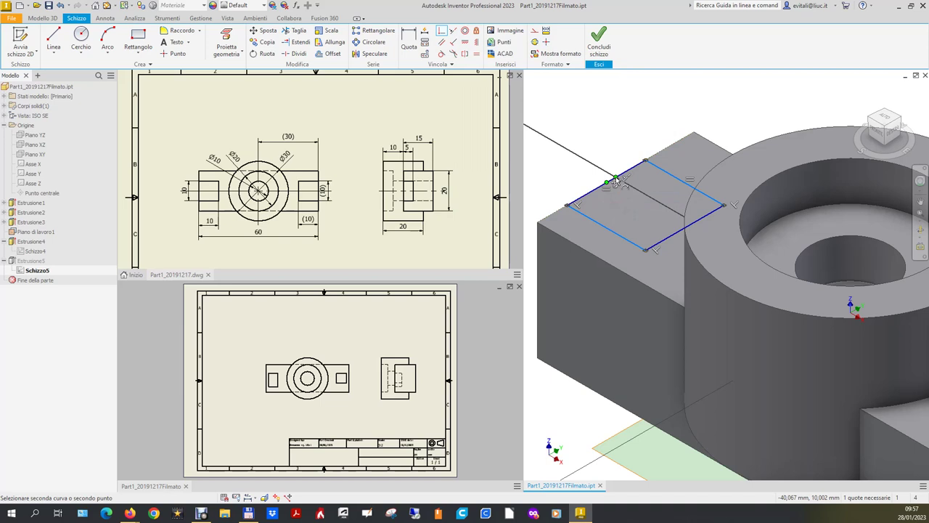
pyautogui.click(616, 181)
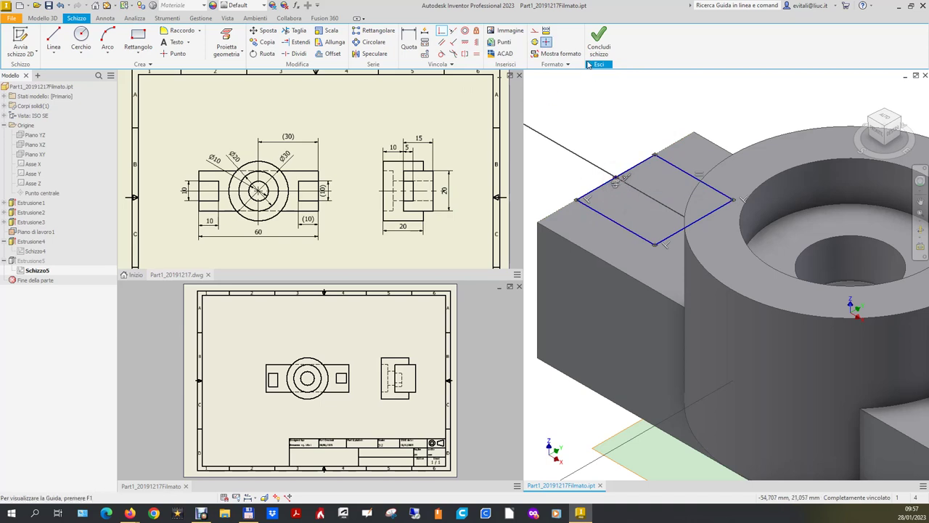
# - Finish Schizzo5 to cut the square pockets, then activate the drawing and zoom its lower view
pyautogui.click(599, 37)
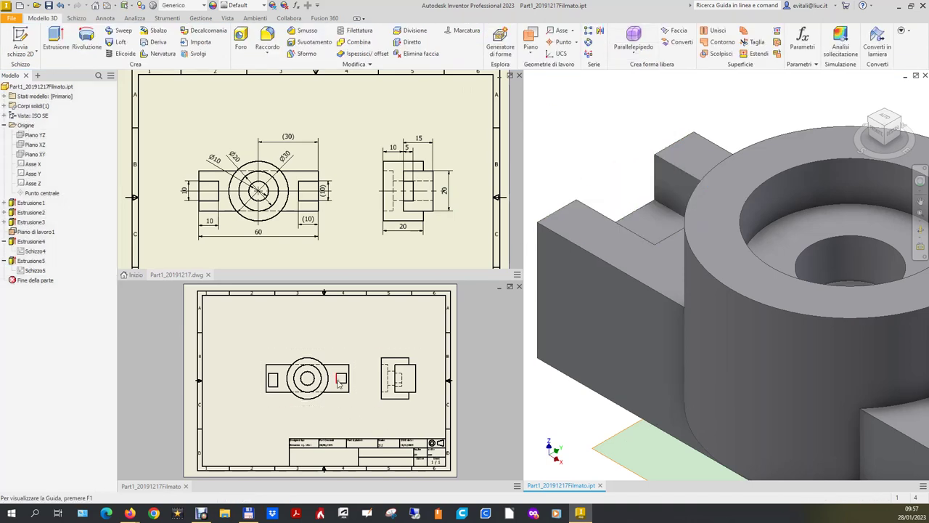
pyautogui.click(486, 357)
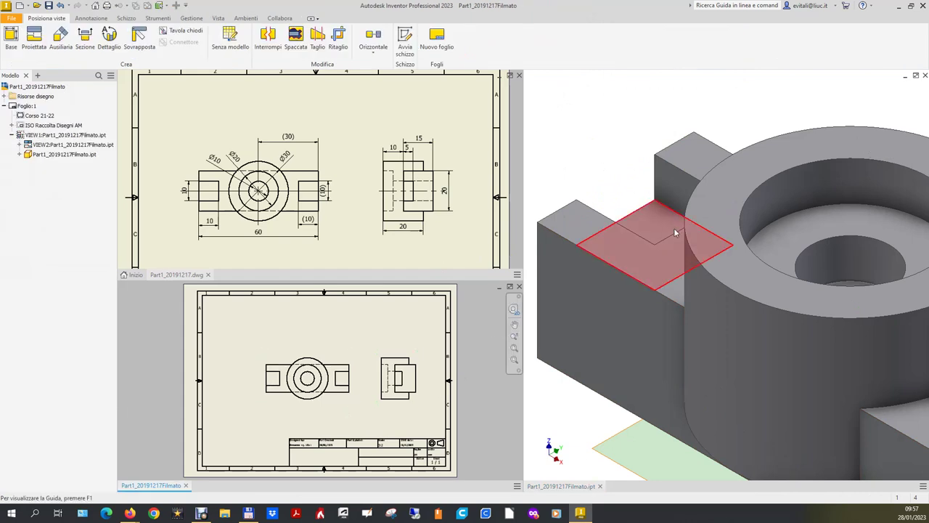
pyautogui.scroll(-3, 654, 232)
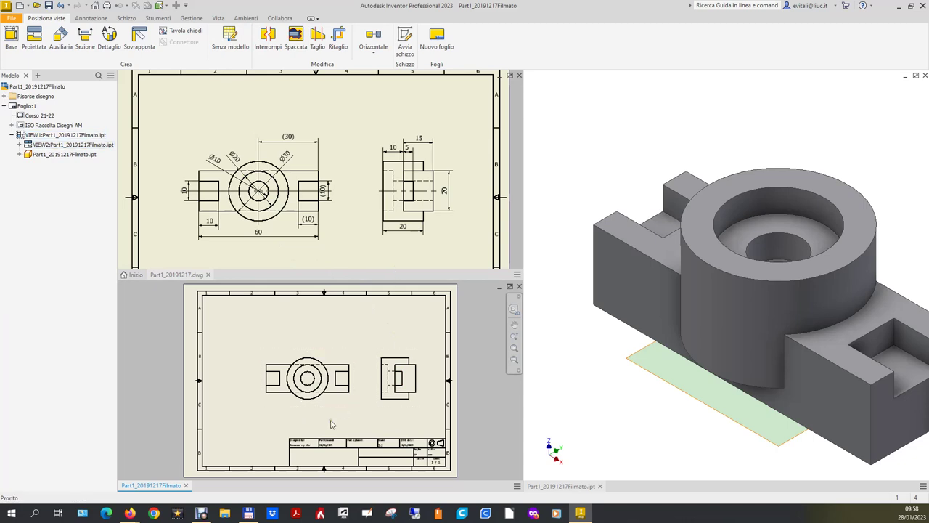
pyautogui.scroll(3, 363, 415)
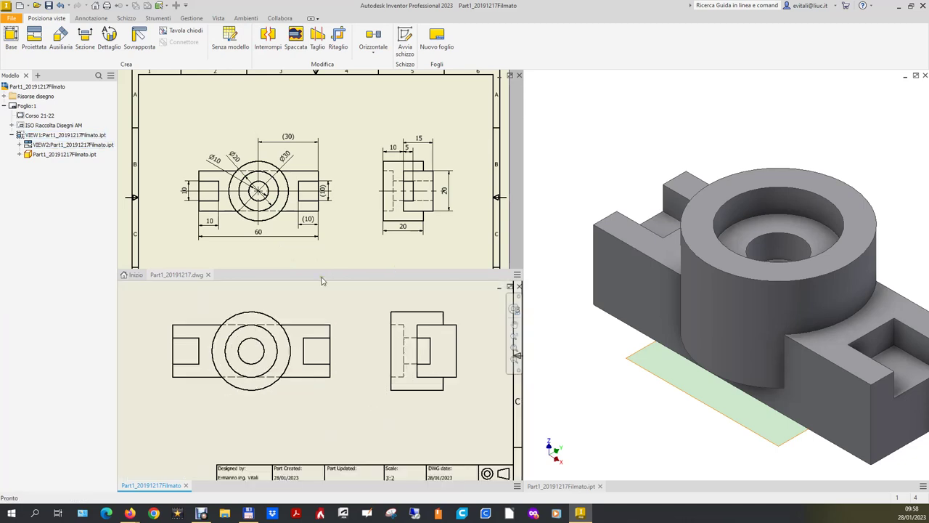
pyautogui.scroll(-2, 305, 395)
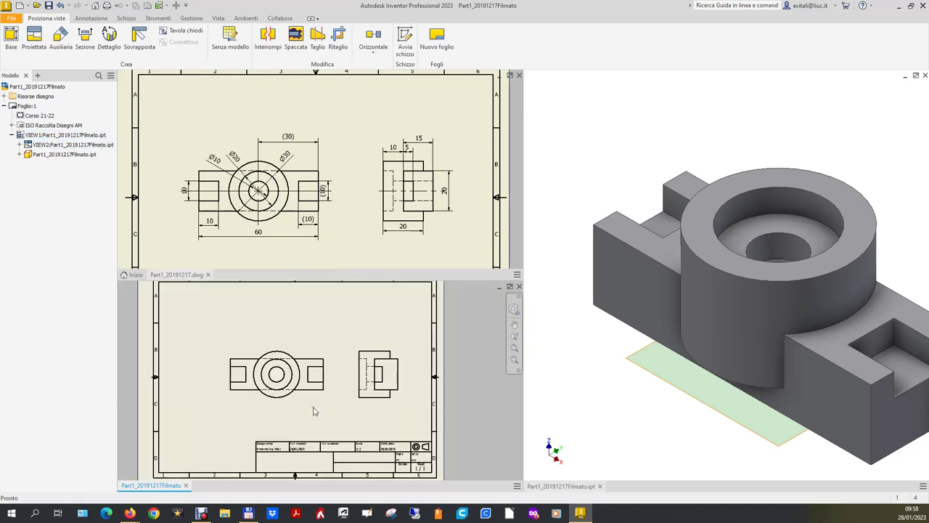
# - Put a centre mark on the large circle and stretch its horizontal centreline across both end blocks
pyautogui.click(92, 18)
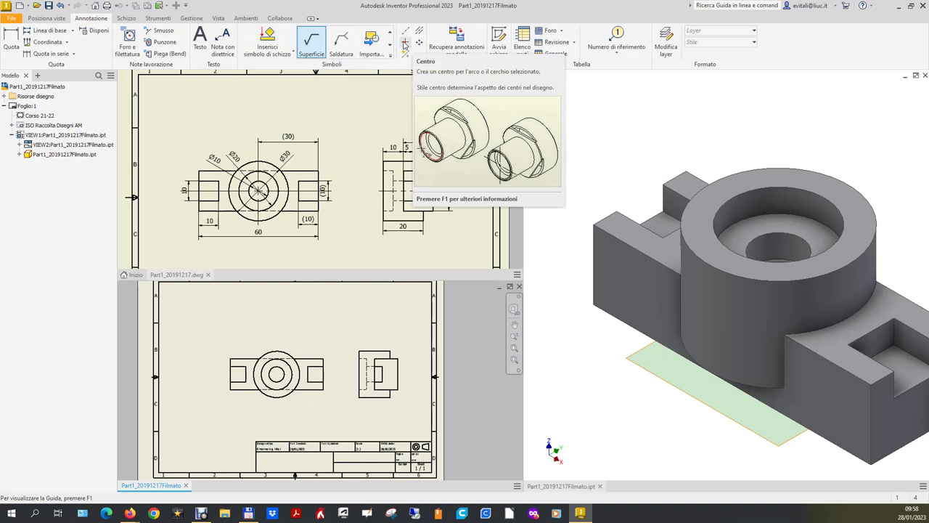
pyautogui.click(404, 44)
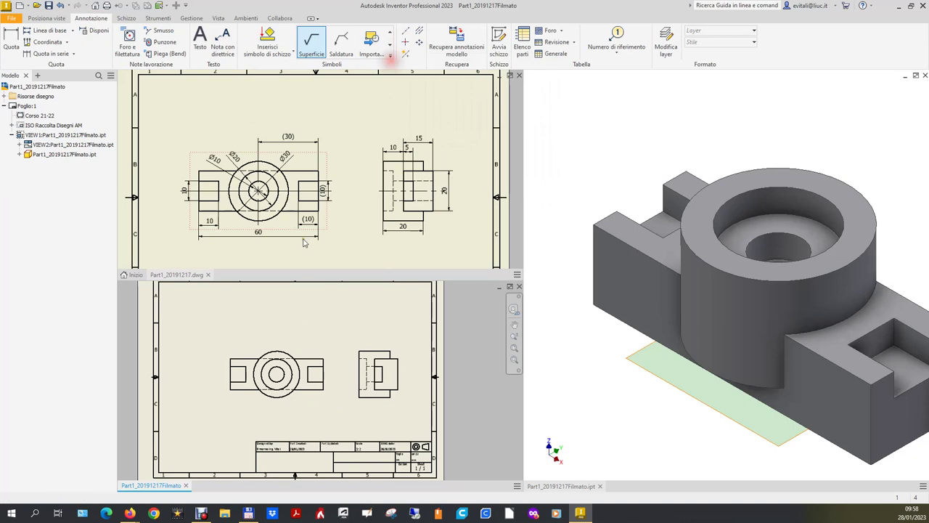
pyautogui.click(281, 353)
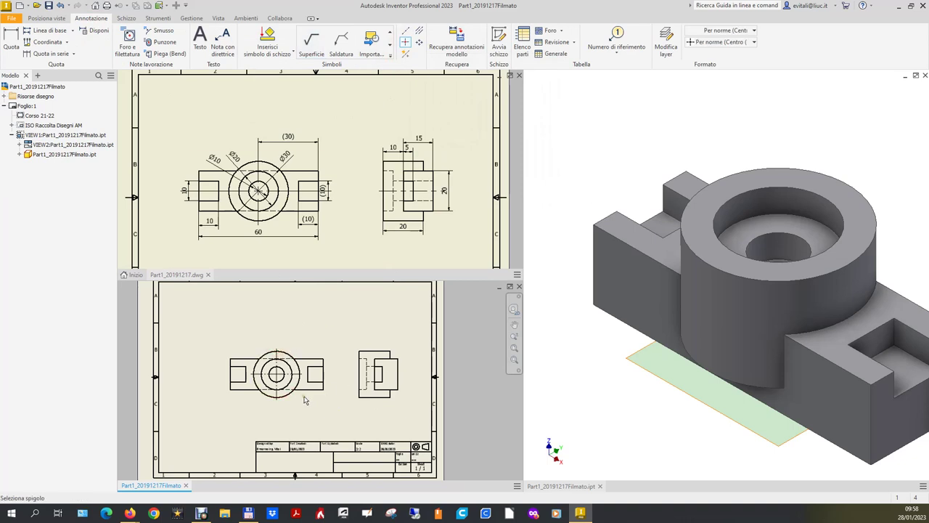
pyautogui.press('Escape')
pyautogui.scroll(-3, 253, 384)
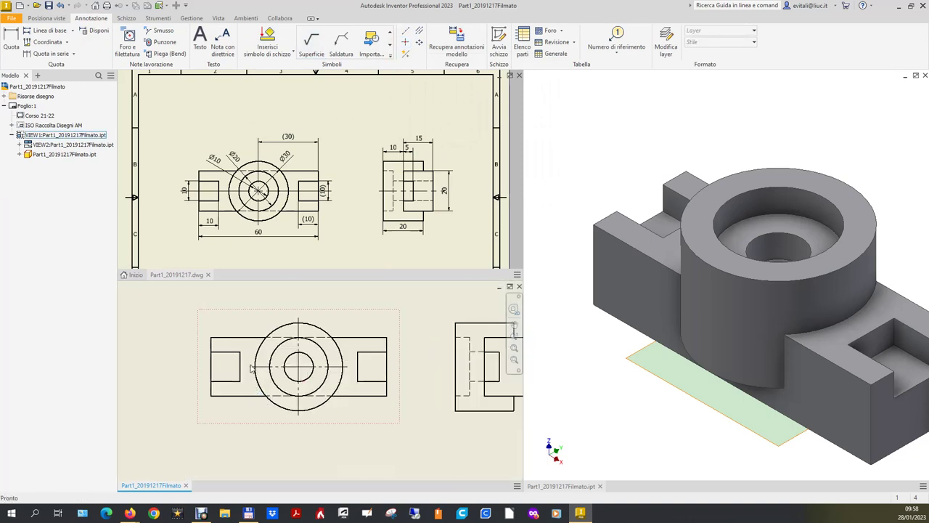
pyautogui.click(247, 367)
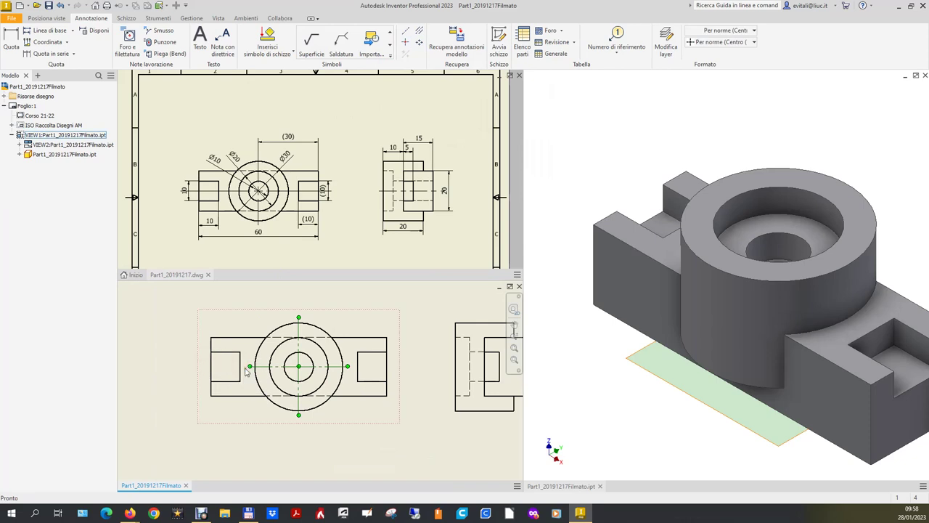
pyautogui.moveTo(249, 366); pyautogui.dragTo(198, 366)
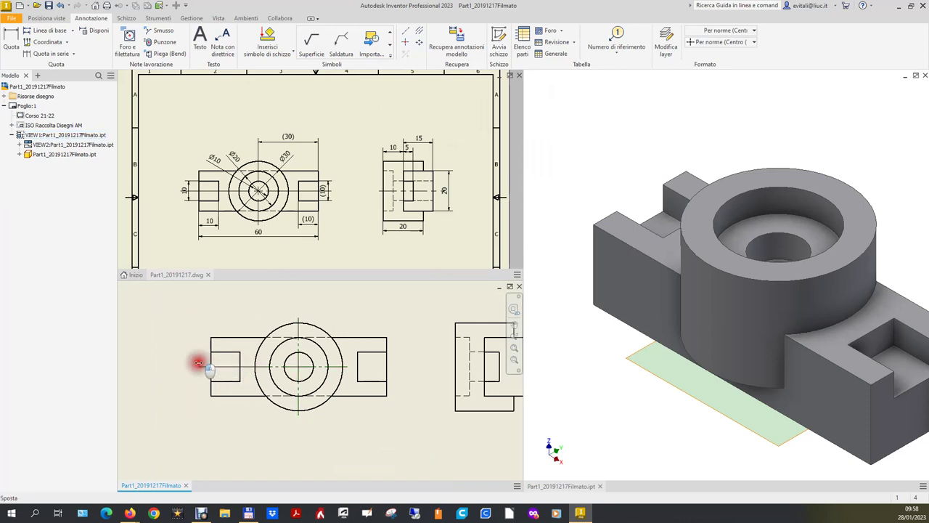
pyautogui.moveTo(350, 367); pyautogui.dragTo(392, 366)
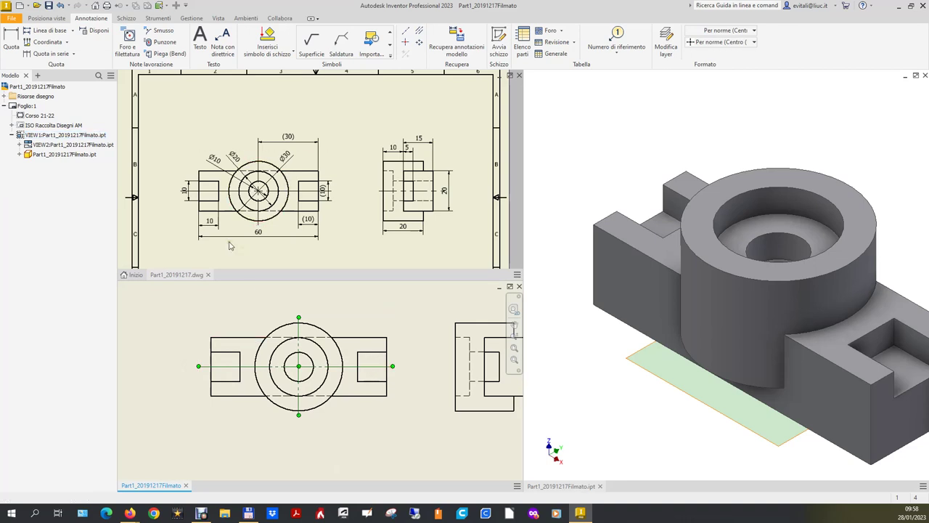
# - Scroll in the 3D part window to bring the hub model forward
pyautogui.scroll(2, 181, 268)
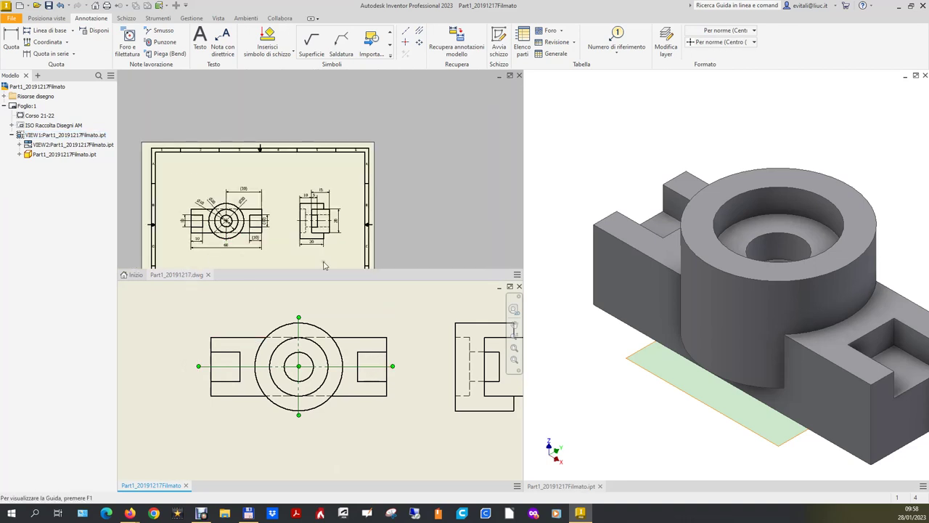
pyautogui.scroll(3, 261, 319)
pyautogui.scroll(-3, 442, 371)
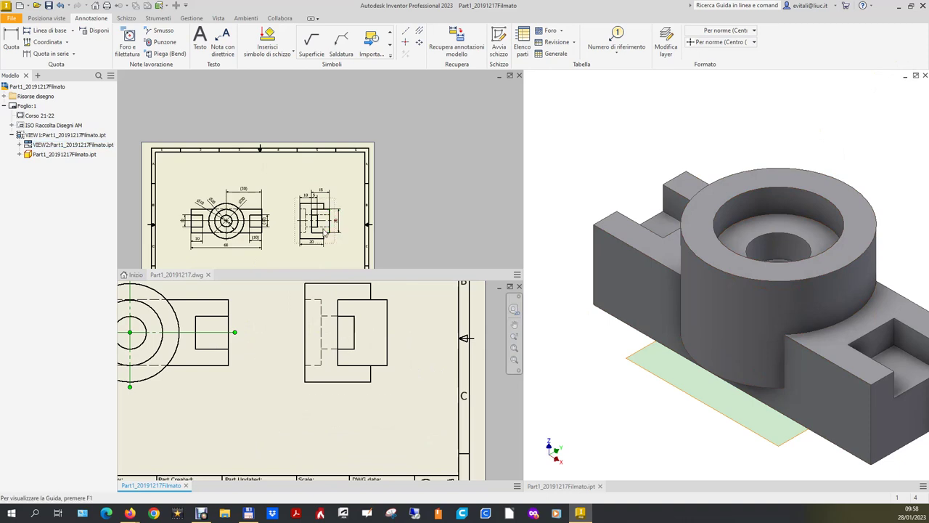
pyautogui.scroll(5, 324, 231)
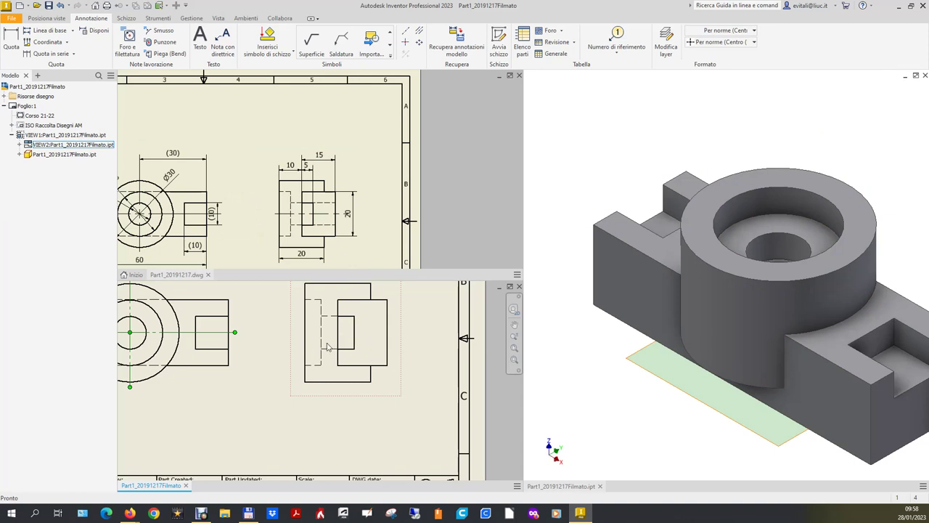
pyautogui.scroll(3, 708, 133)
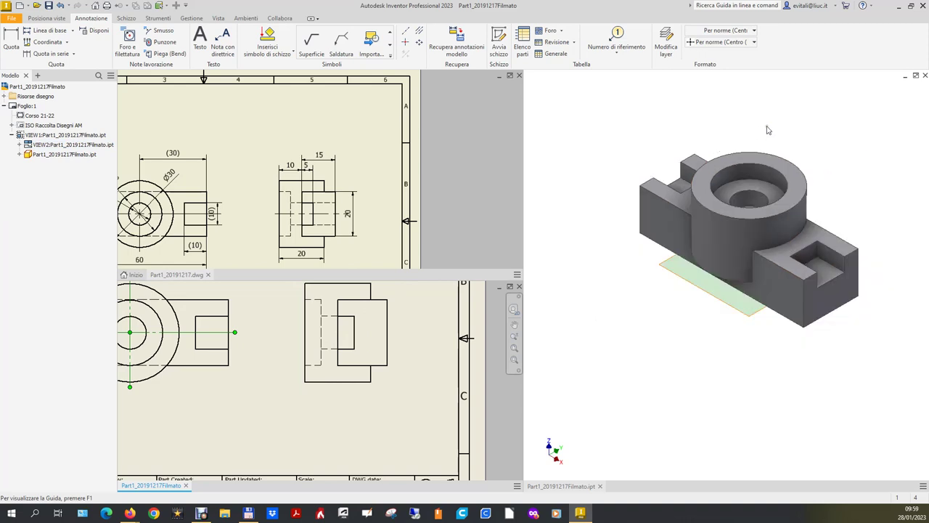
# - Start a 2D sketch on the bore's bottom face and draw a circle on it
pyautogui.click(886, 145)
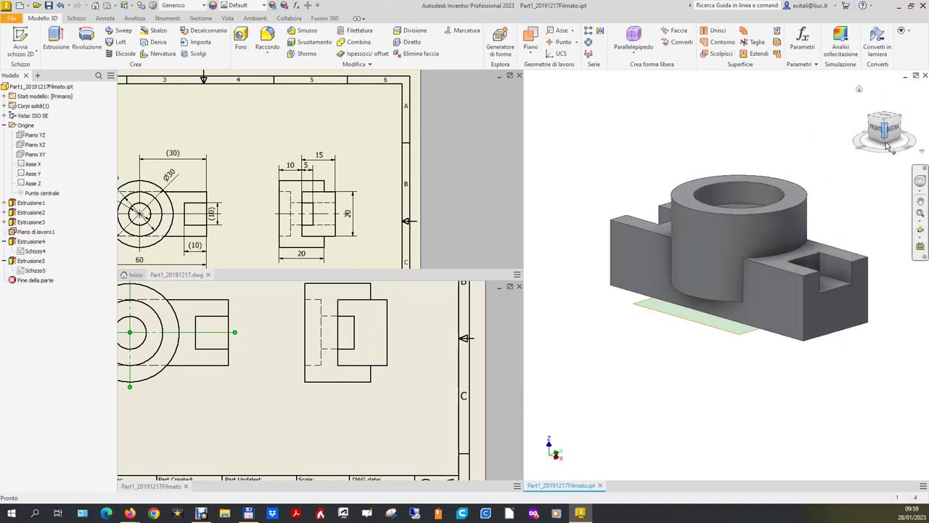
pyautogui.moveTo(879, 130)
pyautogui.mouseDown()
pyautogui.moveTo(870, 103)
pyautogui.moveTo(879, 130)
pyautogui.mouseUp()
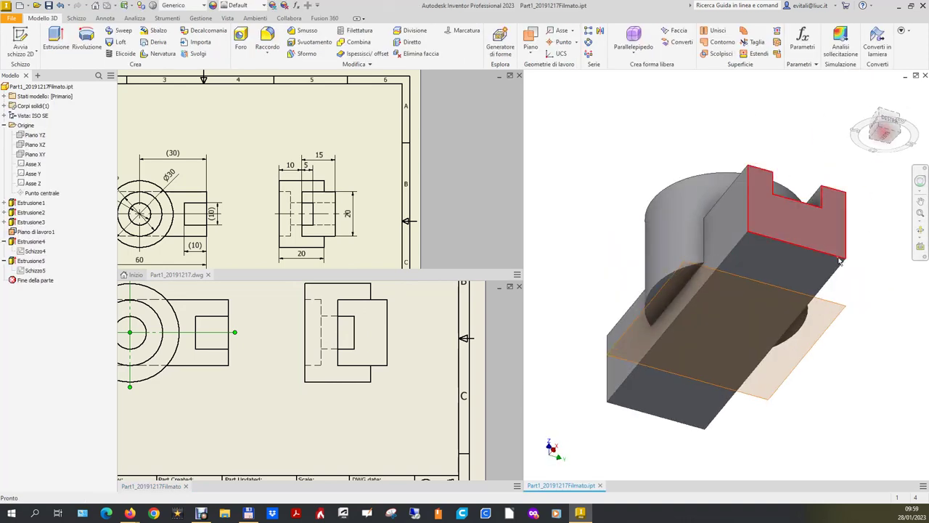
pyautogui.click(883, 115)
pyautogui.scroll(3, 734, 259)
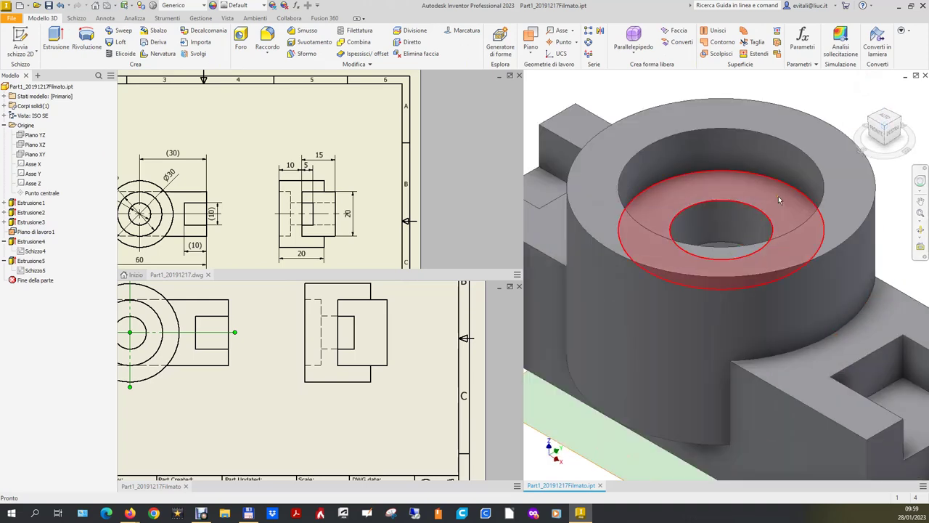
pyautogui.keyDown('shift'); pyautogui.moveTo(721, 292); pyautogui.dragTo(726, 305, button='middle'); pyautogui.keyUp('shift')
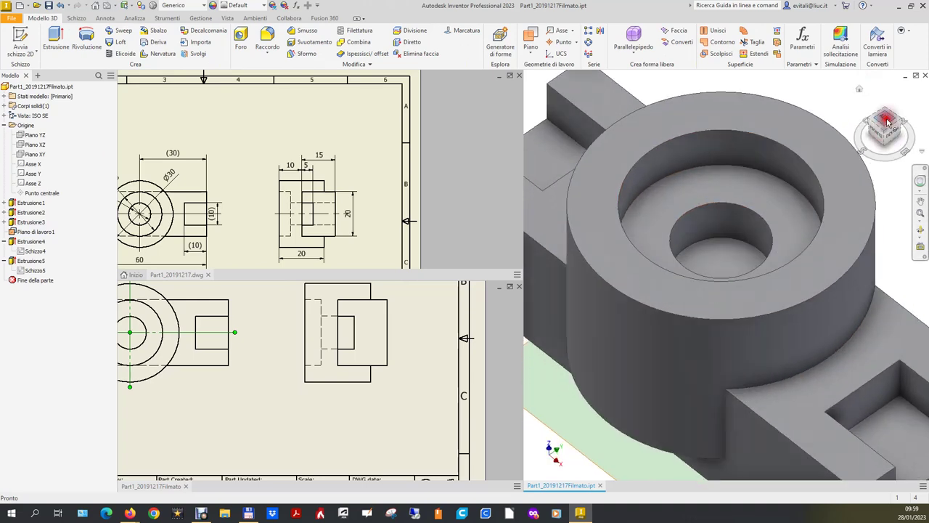
pyautogui.click(22, 40)
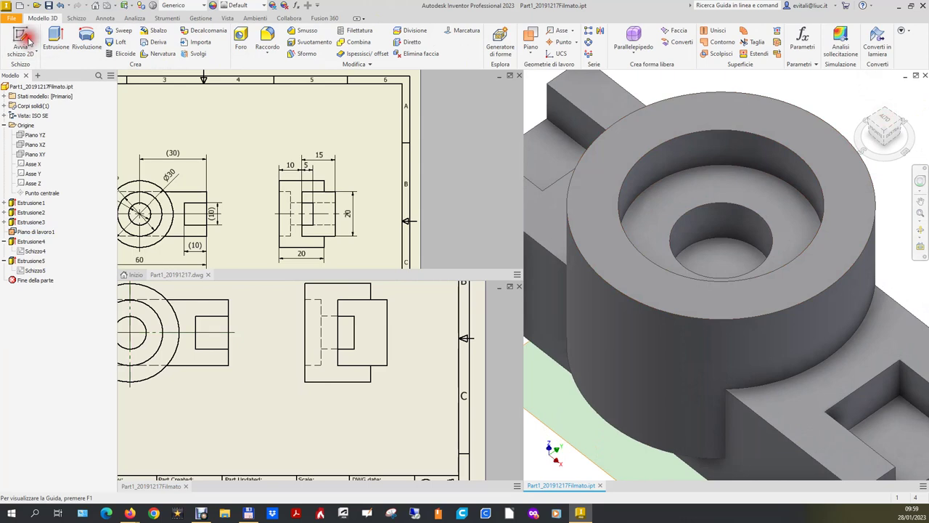
pyautogui.click(702, 267)
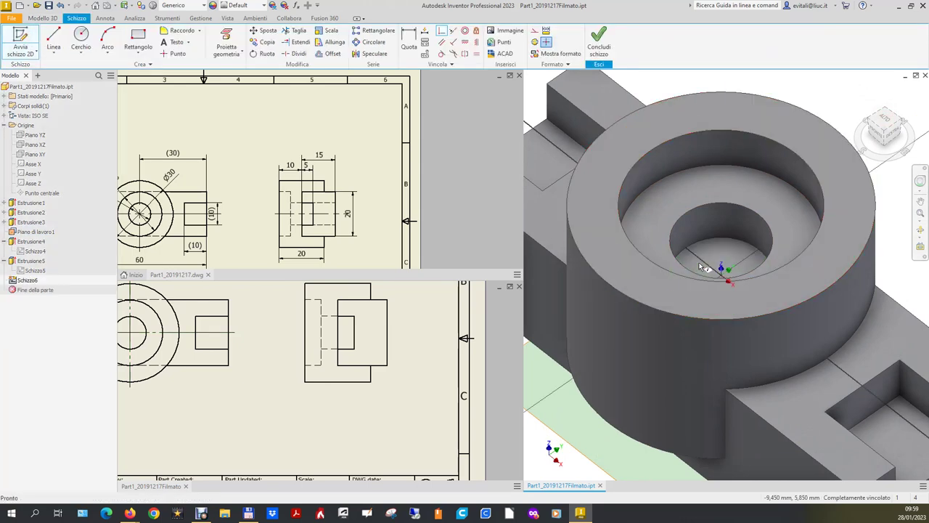
pyautogui.click(82, 36)
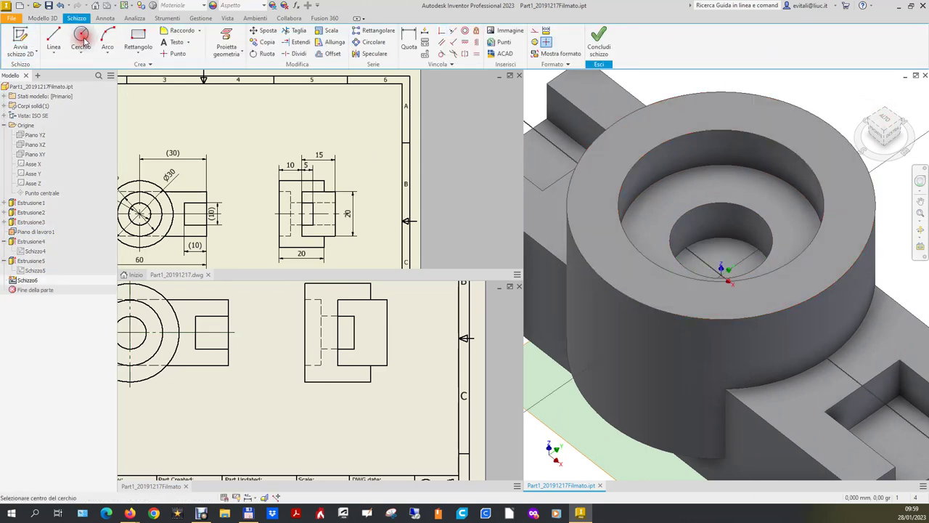
pyautogui.click(720, 267)
pyautogui.click(715, 241)
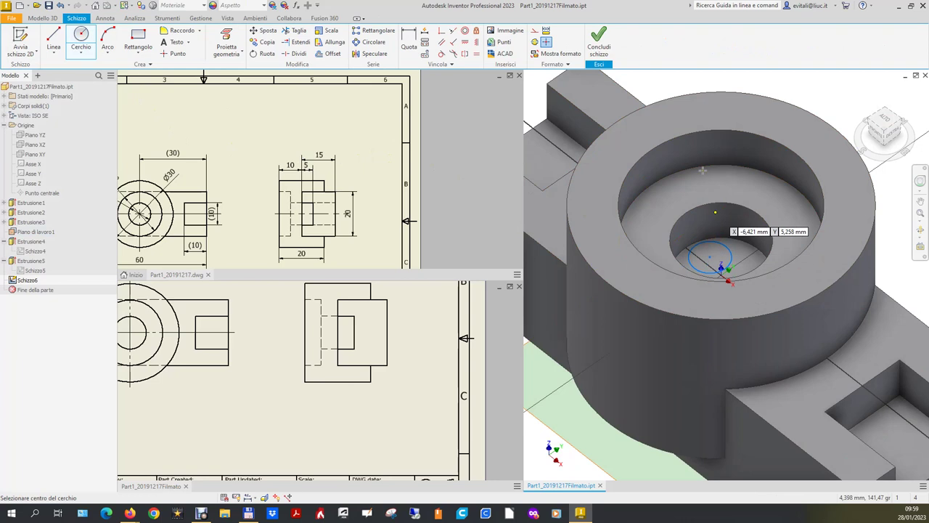
# - Make the circle equal and concentric with the hole edge, then finish Schizzo6
pyautogui.click(477, 55)
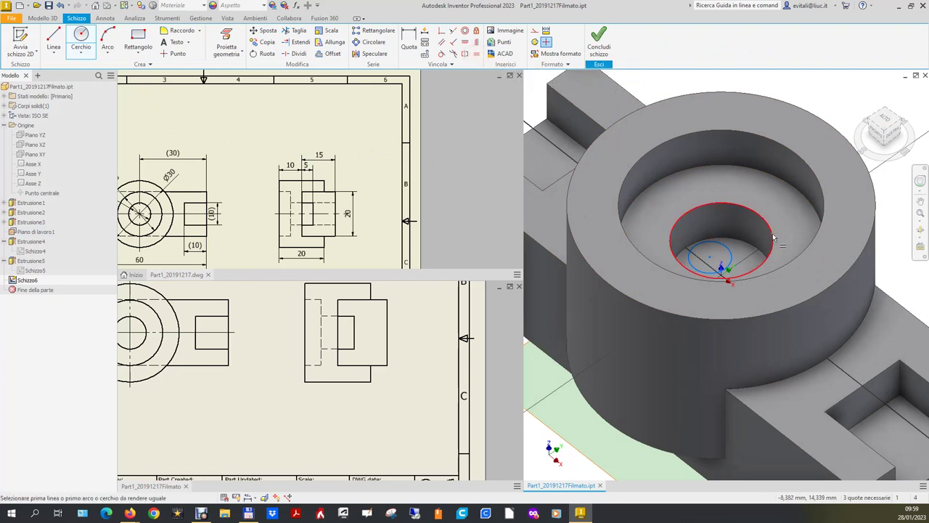
pyautogui.click(731, 254)
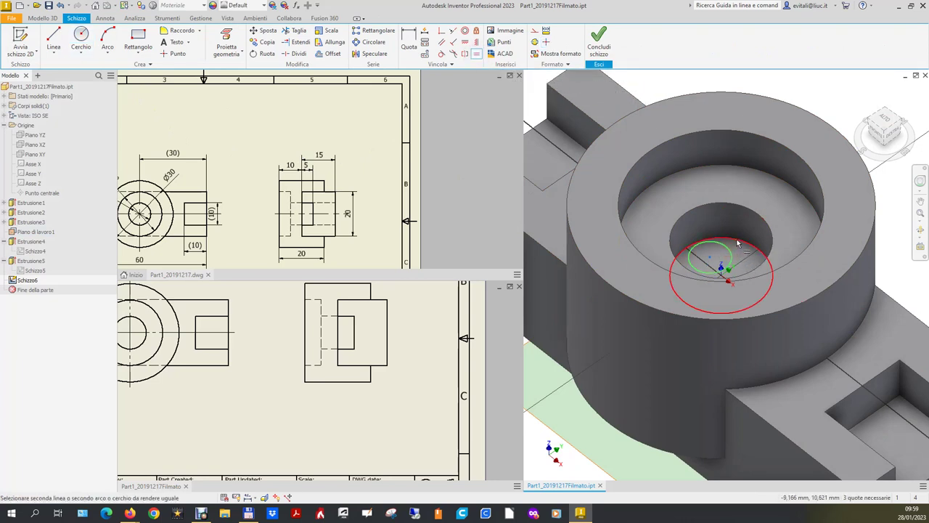
pyautogui.click(738, 249)
pyautogui.click(466, 30)
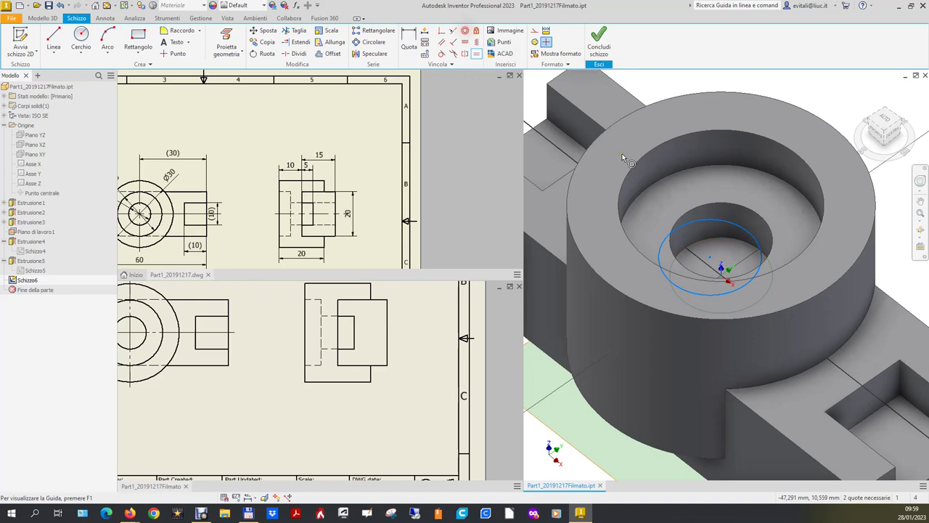
pyautogui.click(736, 234)
pyautogui.click(737, 242)
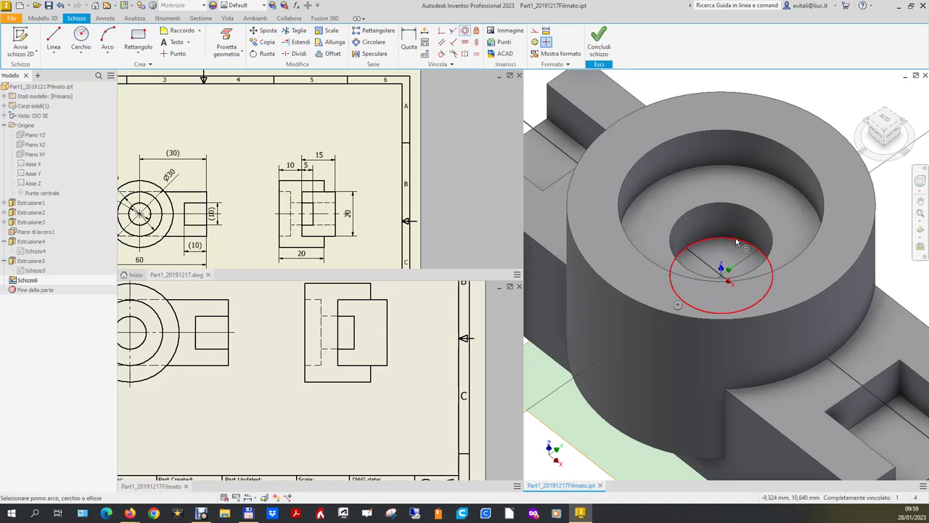
pyautogui.scroll(-3, 748, 254)
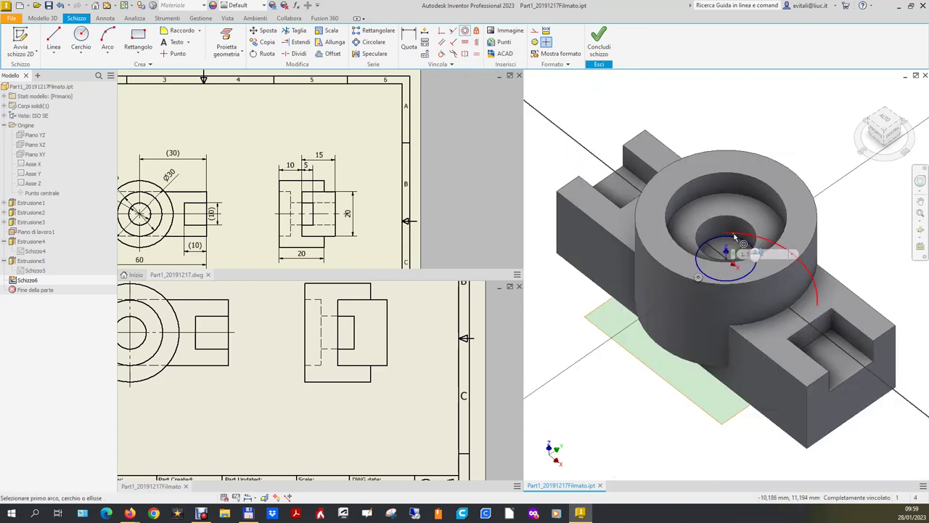
pyautogui.click(590, 50)
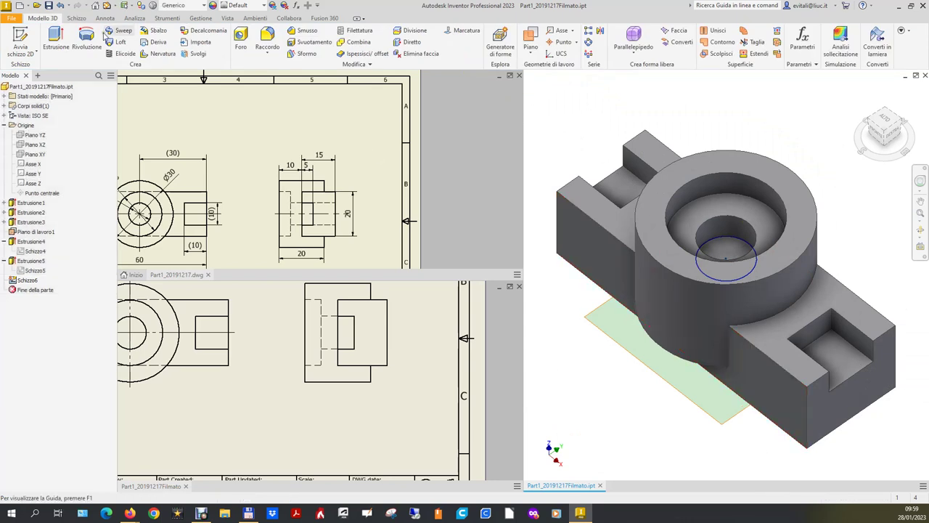
# - Extrude Schizzo6 as a 15 mm cut through all faces, opening the bore through the hub
pyautogui.click(56, 38)
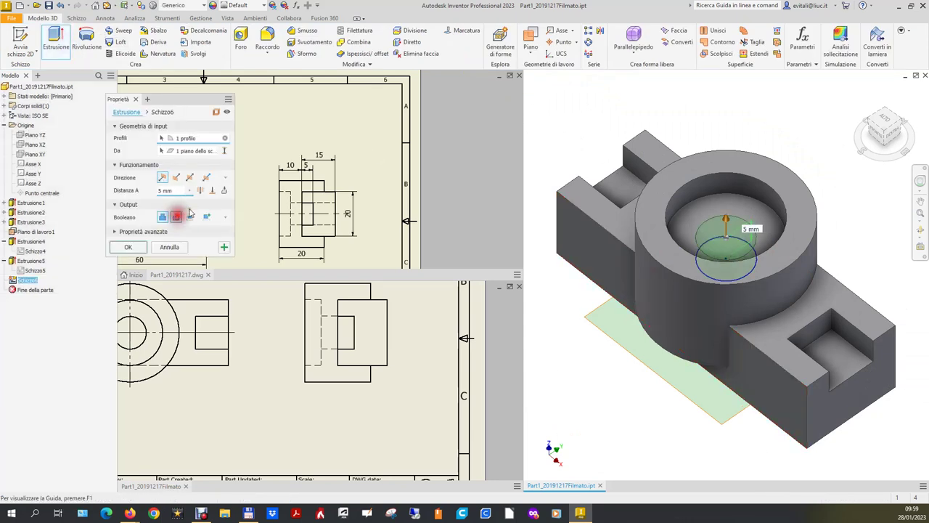
pyautogui.click(176, 216)
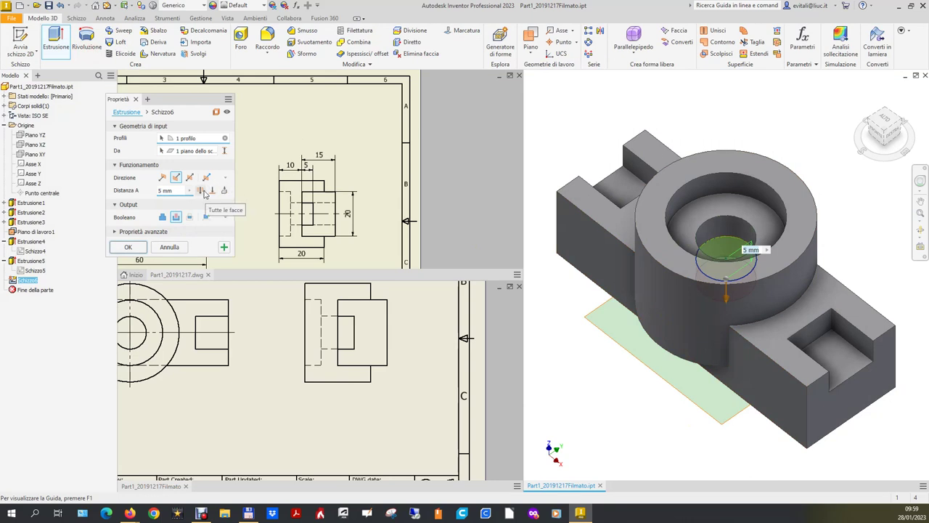
pyautogui.click(201, 190)
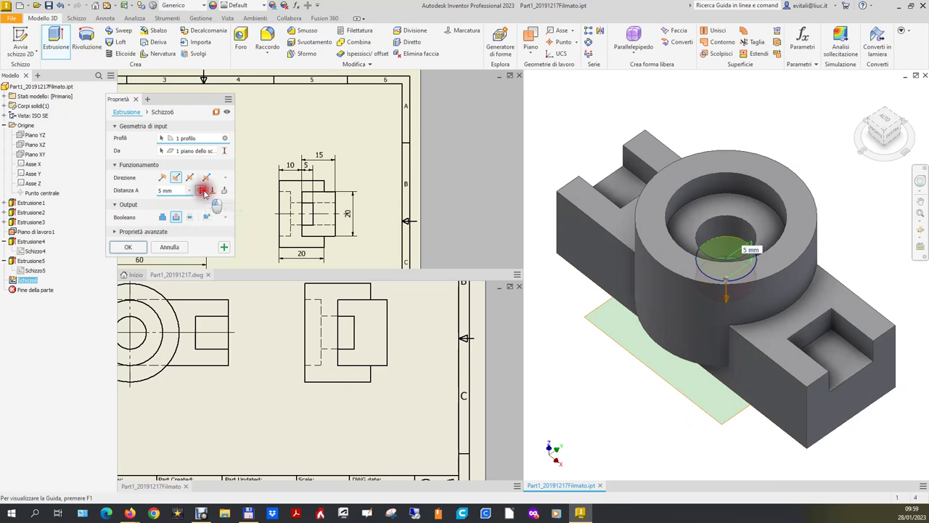
pyautogui.click(128, 247)
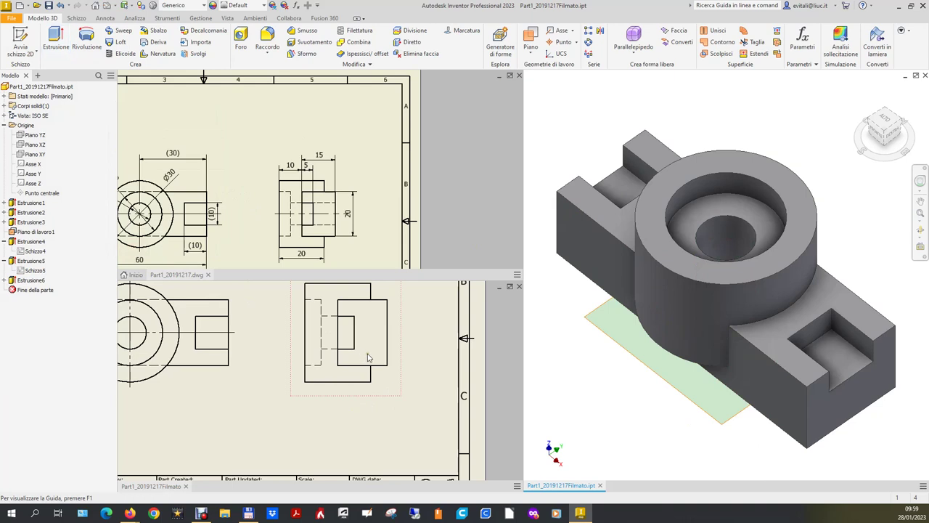
pyautogui.click(406, 382)
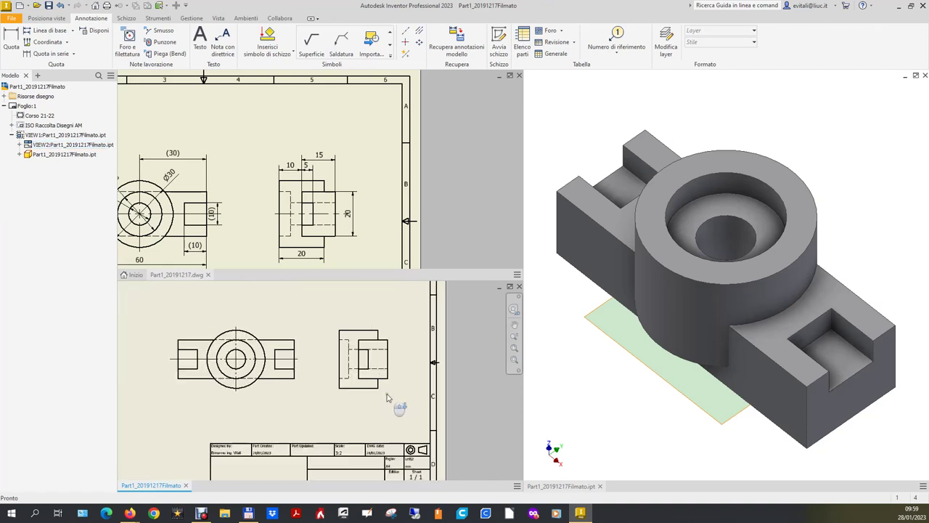
# - Add a bisector centreline between the side view's bottom and top edges through the bore
pyautogui.scroll(2, 385, 395)
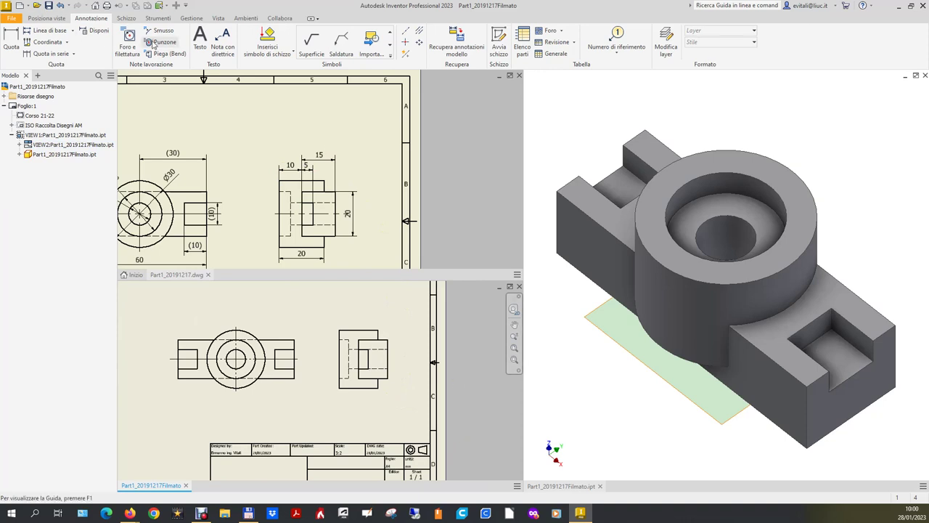
pyautogui.press('alt')
pyautogui.click(385, 398)
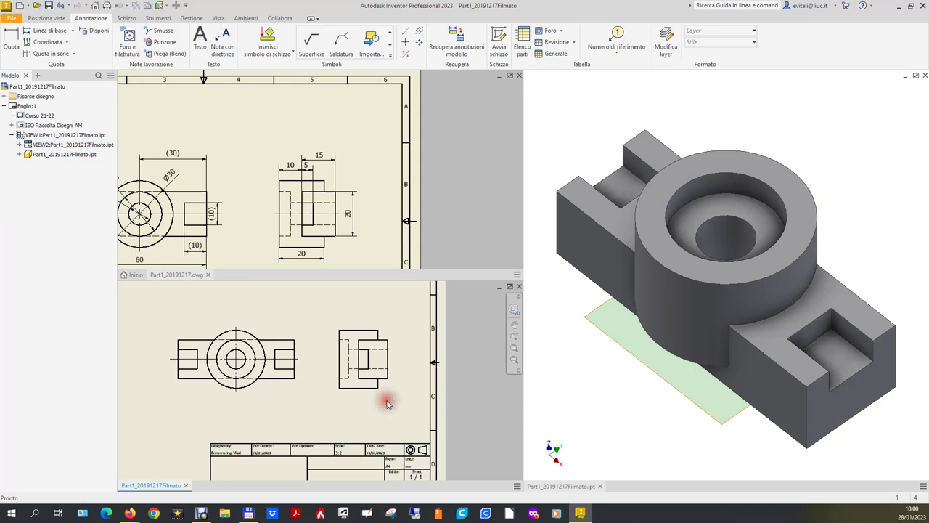
pyautogui.click(419, 30)
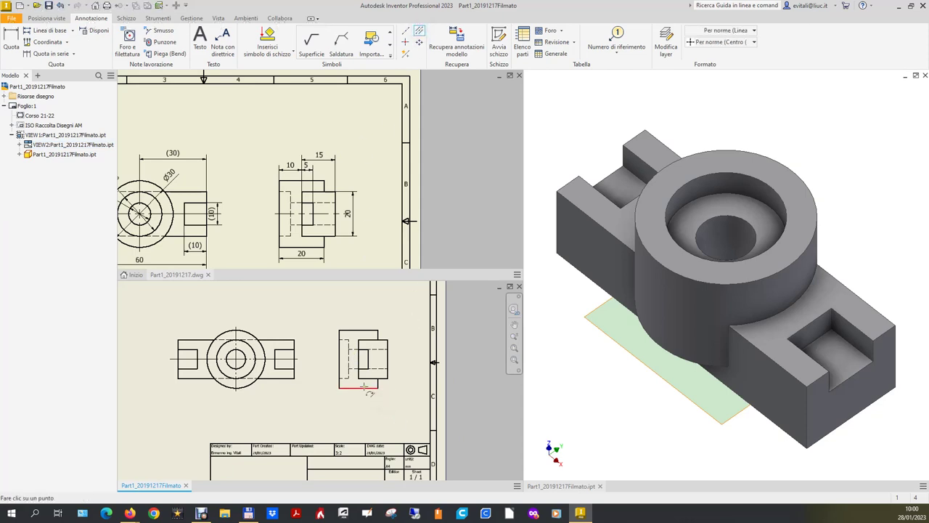
pyautogui.click(358, 388)
pyautogui.click(386, 358)
pyautogui.scroll(-3, 327, 172)
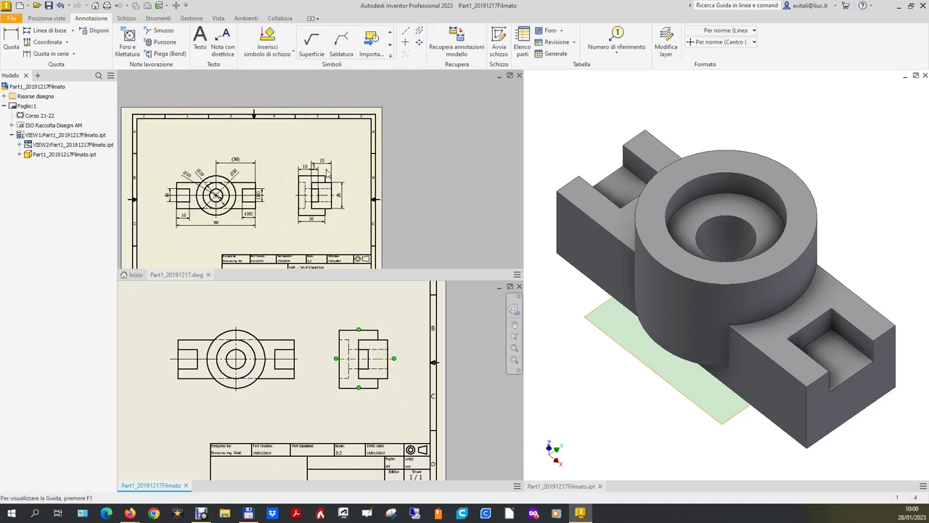
pyautogui.scroll(4, 332, 207)
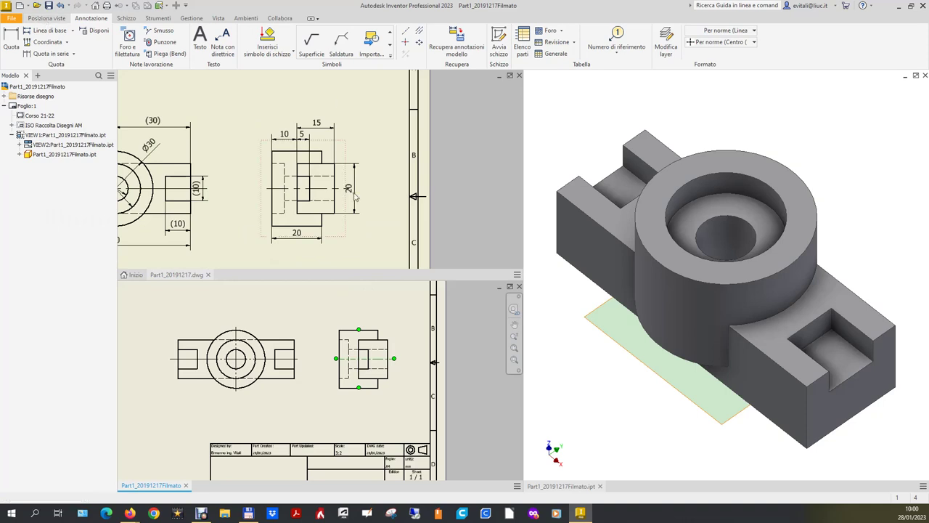
# - Drag the front view further left and the side view slightly left and down
pyautogui.scroll(-3, 470, 360)
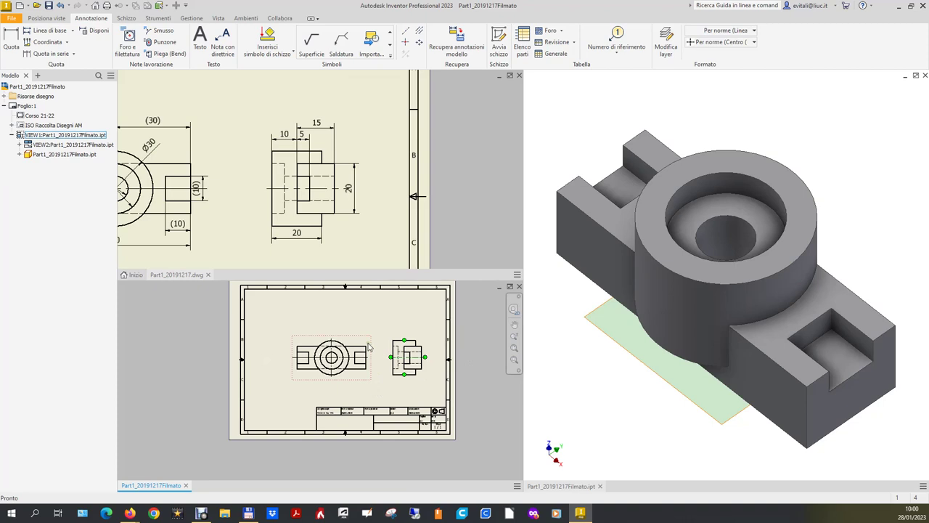
pyautogui.moveTo(341, 335)
pyautogui.mouseDown()
pyautogui.moveTo(348, 340)
pyautogui.moveTo(333, 340)
pyautogui.mouseUp()
pyautogui.moveTo(406, 340); pyautogui.dragTo(399, 368)
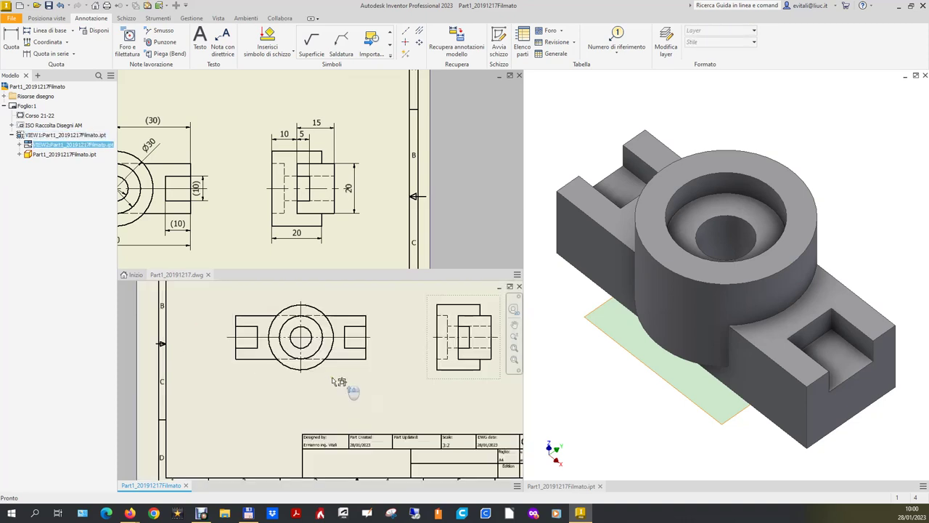
pyautogui.scroll(3, 335, 379)
pyautogui.scroll(-1, 302, 394)
pyautogui.scroll(1, 408, 399)
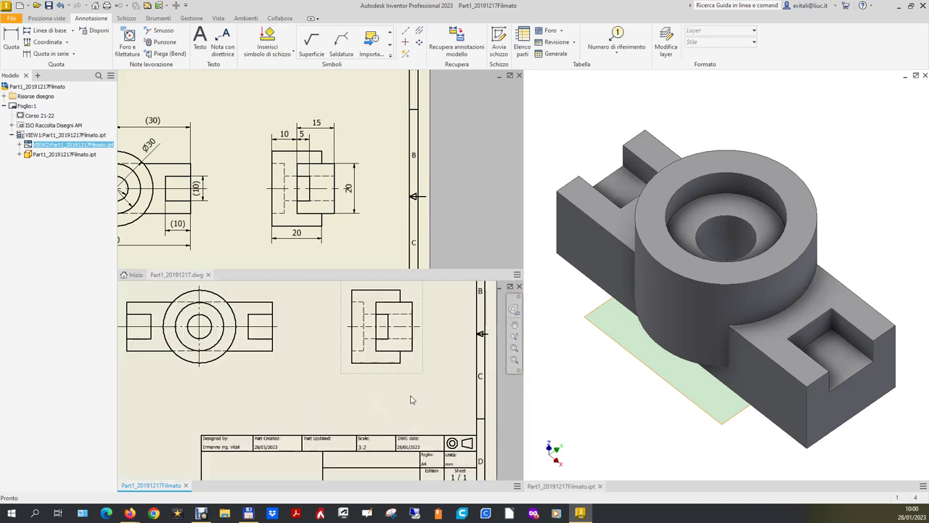
pyautogui.scroll(-1, 409, 400)
pyautogui.scroll(1, 424, 394)
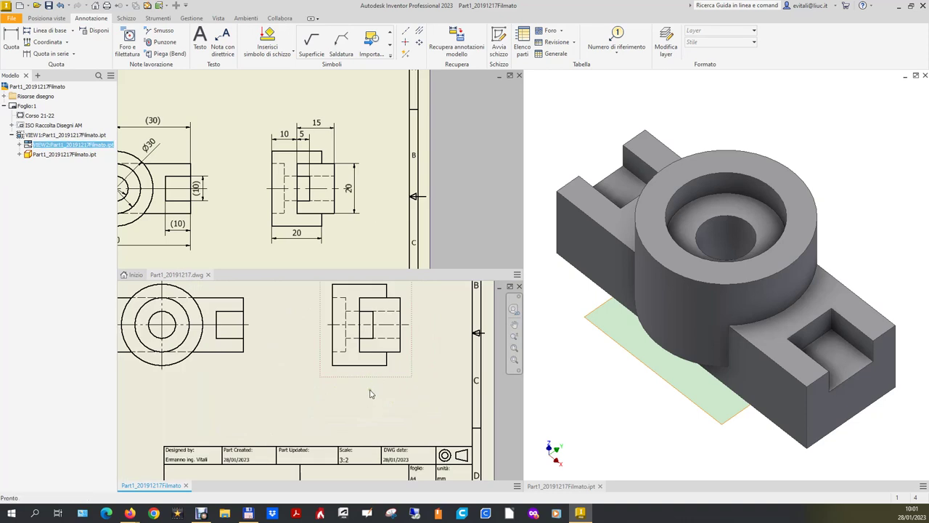
# - Pan the lower drawing down and to the left
pyautogui.click(442, 332)
pyautogui.click(515, 325)
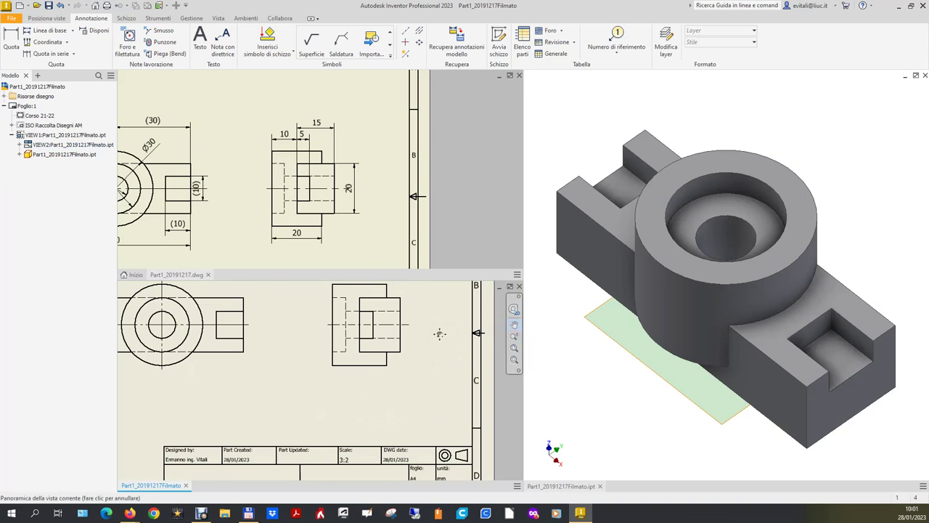
pyautogui.moveTo(439, 334); pyautogui.dragTo(415, 363)
pyautogui.rightClick(399, 310)
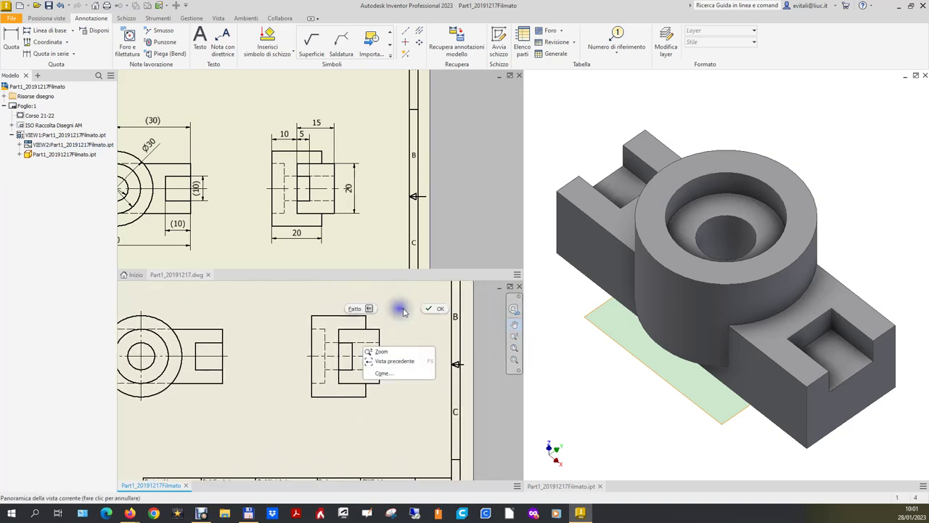
pyautogui.click(435, 309)
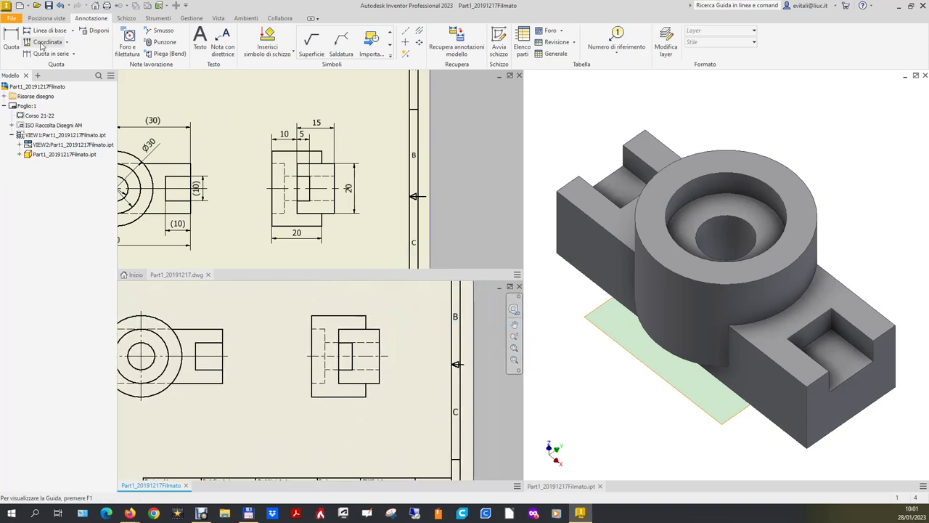
# - Dimension the side view's left edge to the hidden edge as 10,00, placed above the view
pyautogui.click(11, 40)
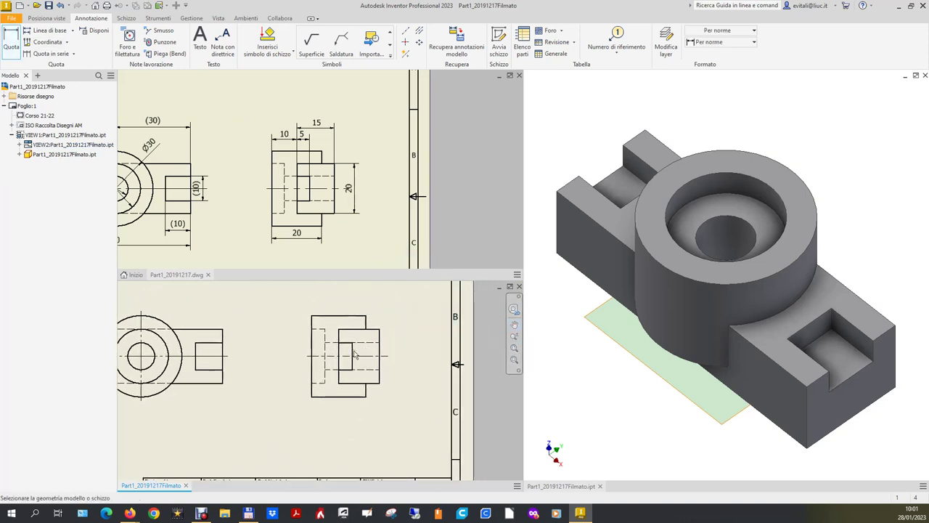
pyautogui.click(312, 338)
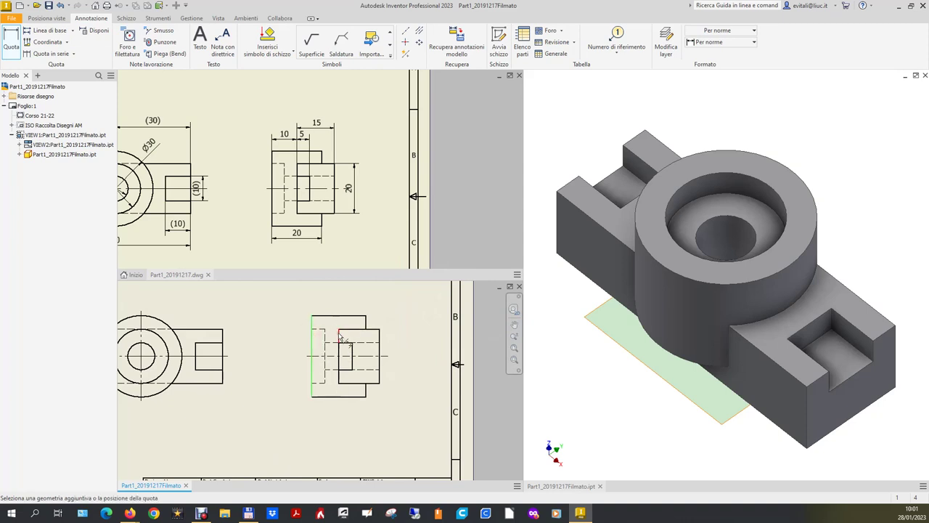
pyautogui.click(339, 338)
pyautogui.click(331, 302)
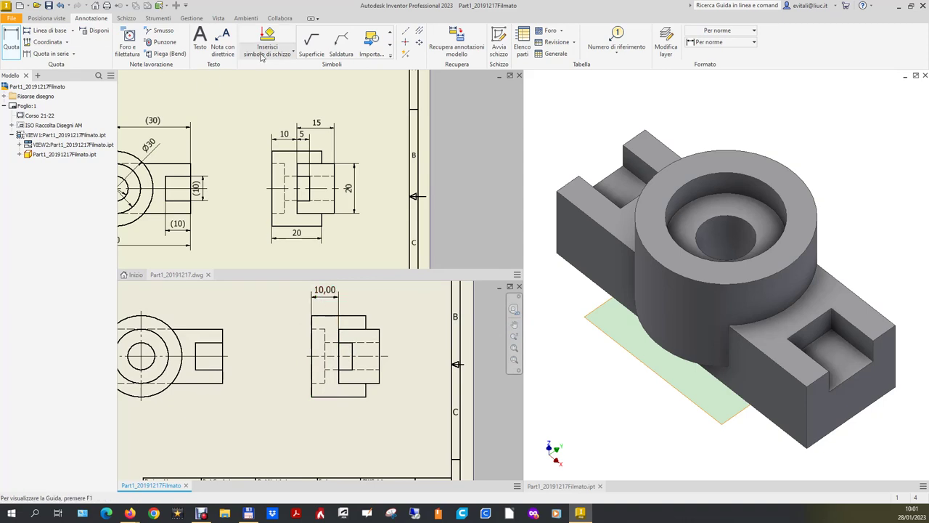
pyautogui.click(158, 18)
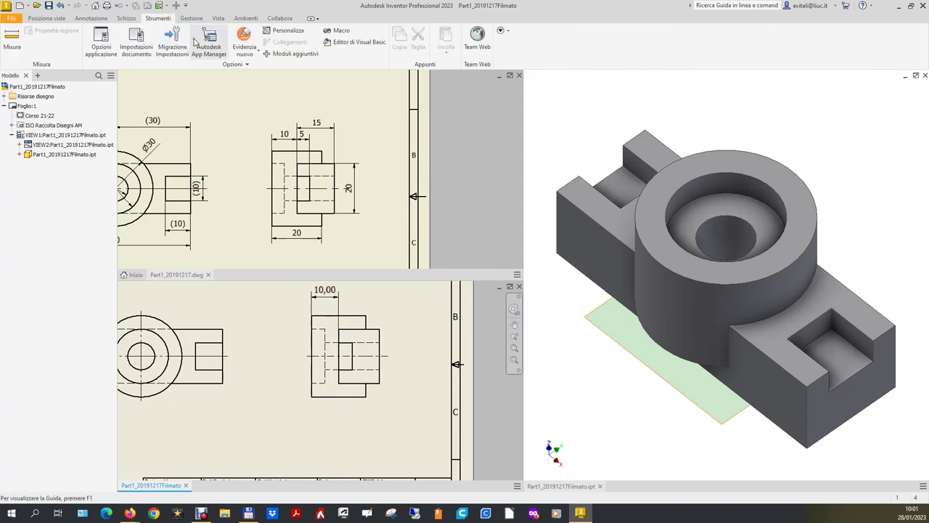
pyautogui.click(192, 18)
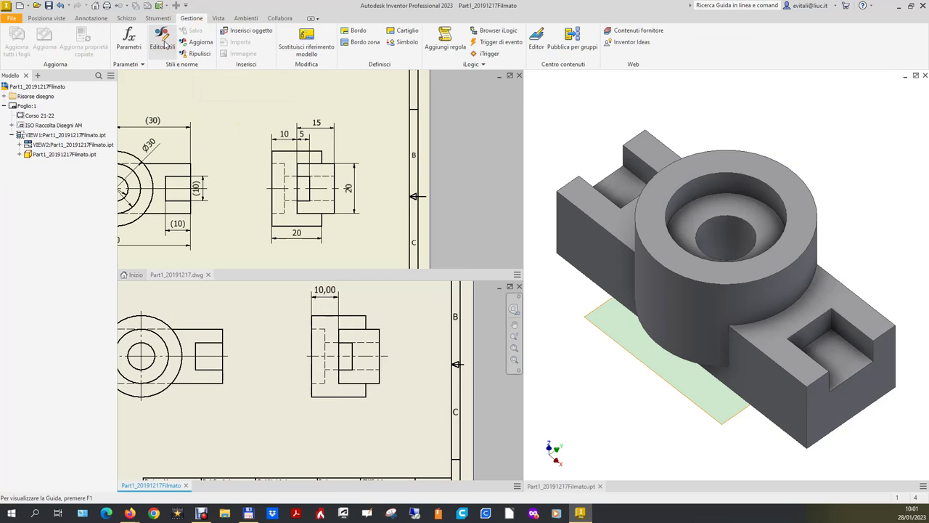
# - Turn off linear and angular trailing zeros in the Default (ISO) dimension style and save
pyautogui.click(164, 43)
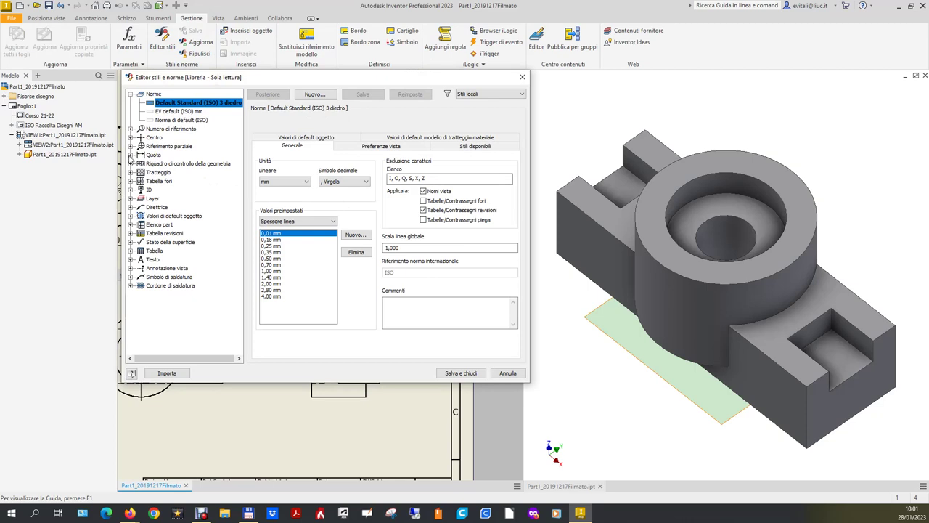
pyautogui.click(131, 155)
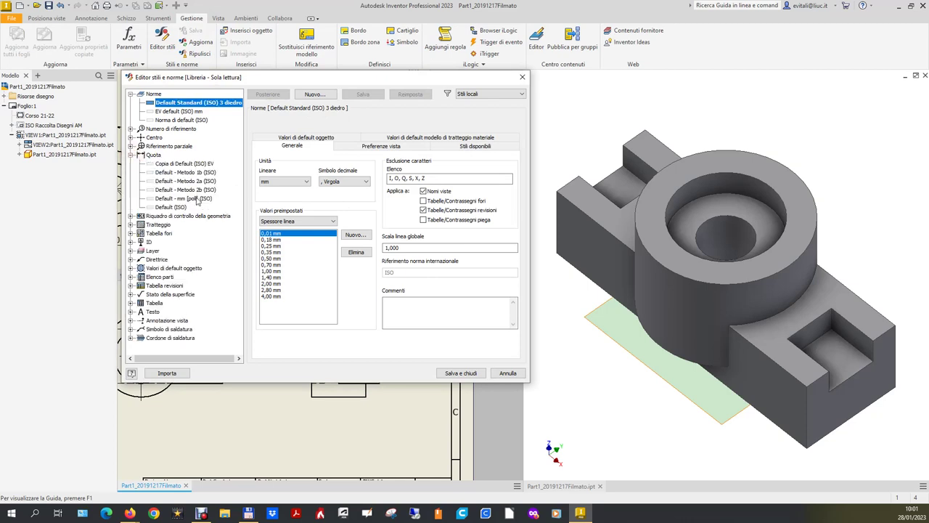
pyautogui.click(175, 208)
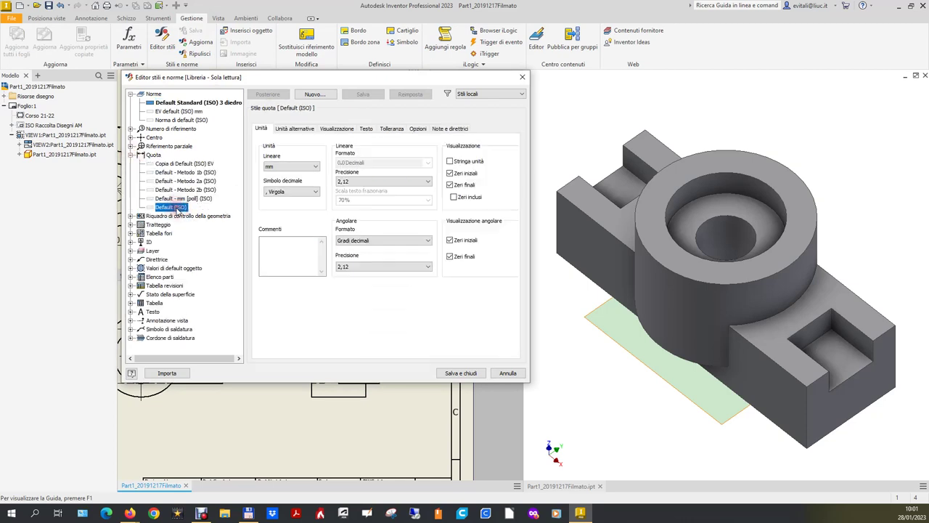
pyautogui.click(450, 184)
pyautogui.click(450, 258)
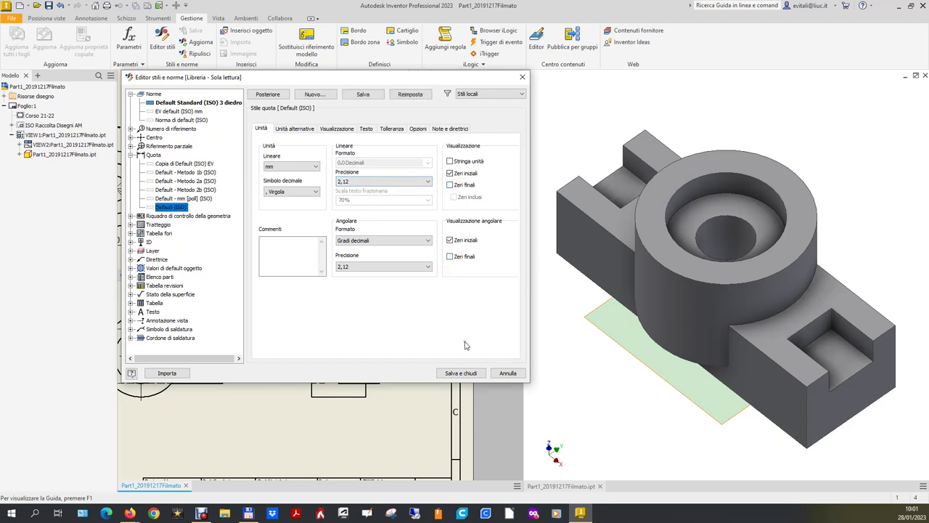
pyautogui.click(462, 372)
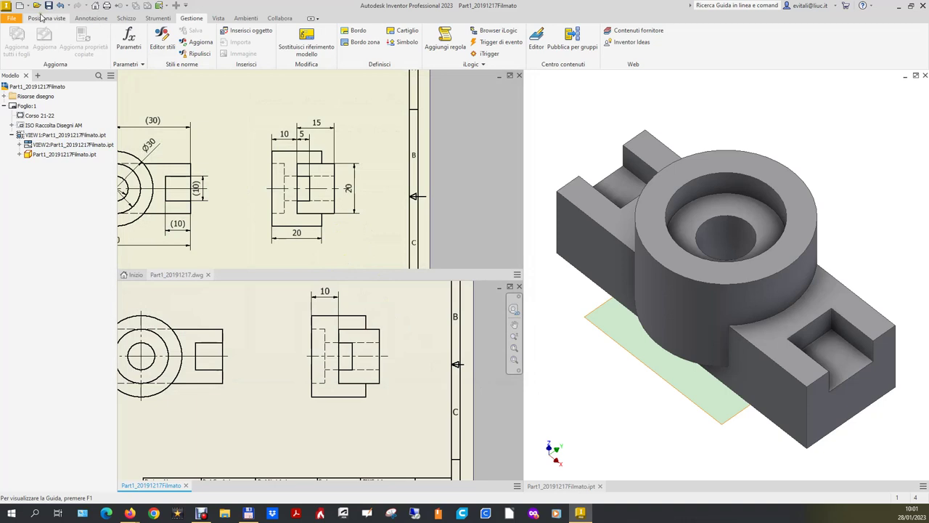
# - Add 5 and 15 horizontal dimensions across the top of the side view
pyautogui.click(87, 18)
pyautogui.click(11, 40)
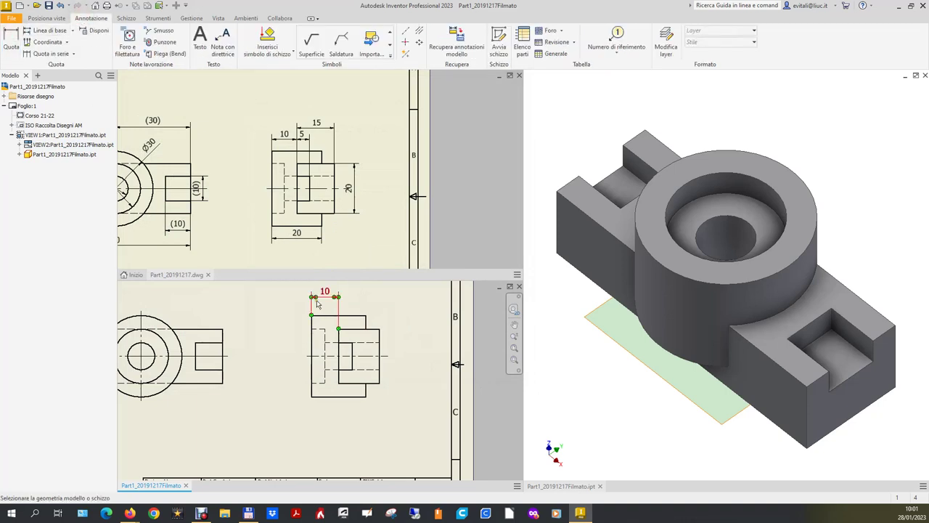
pyautogui.click(339, 336)
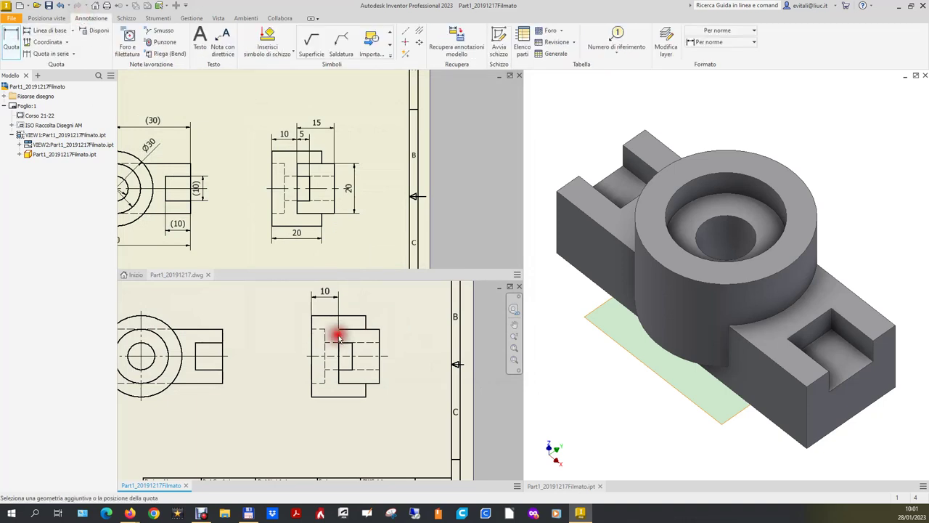
pyautogui.click(353, 352)
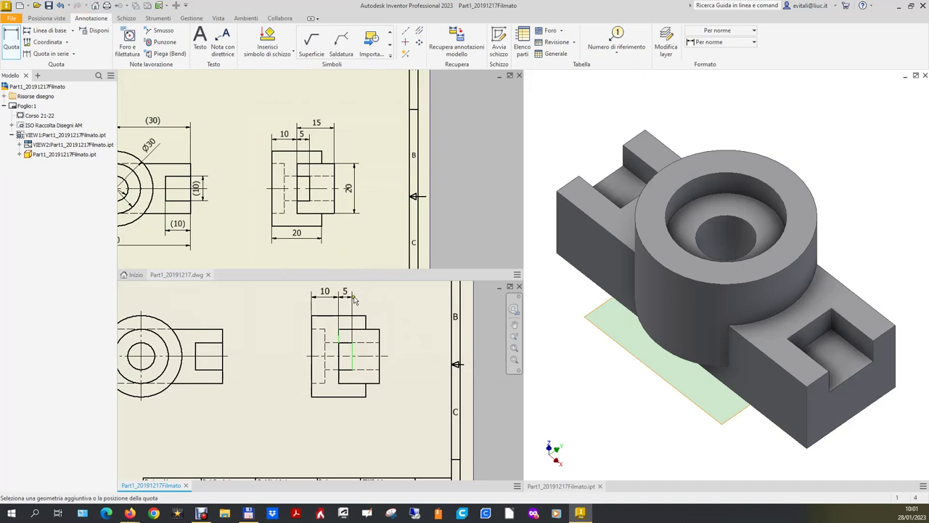
pyautogui.click(353, 299)
pyautogui.scroll(-3, 345, 429)
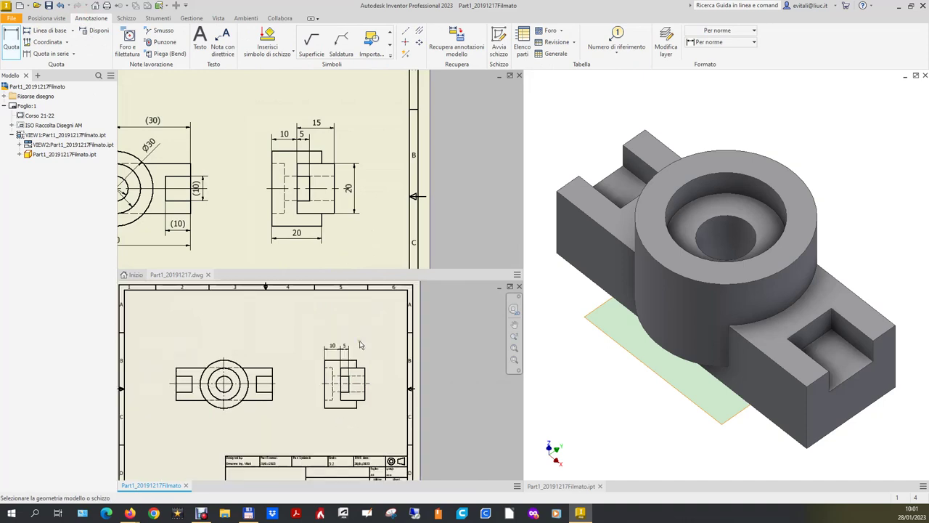
pyautogui.click(16, 38)
pyautogui.click(341, 385)
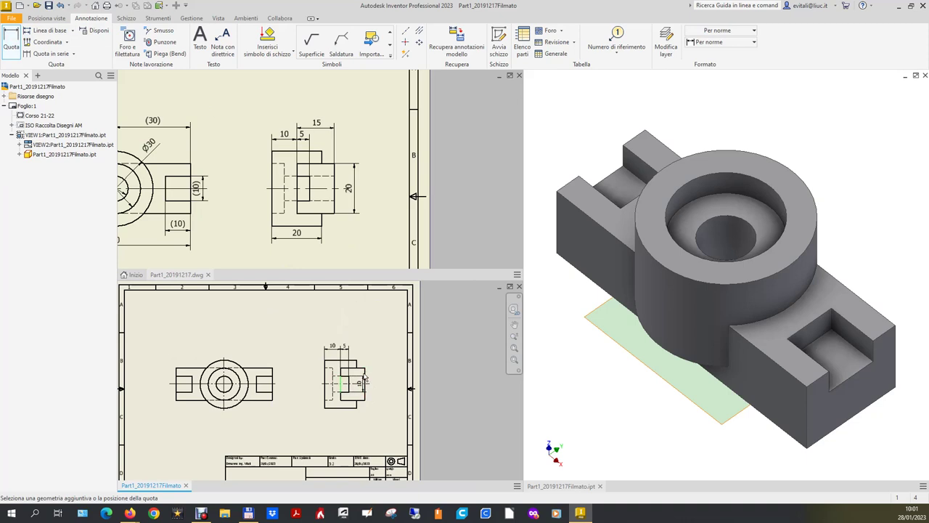
pyautogui.click(365, 378)
pyautogui.click(363, 340)
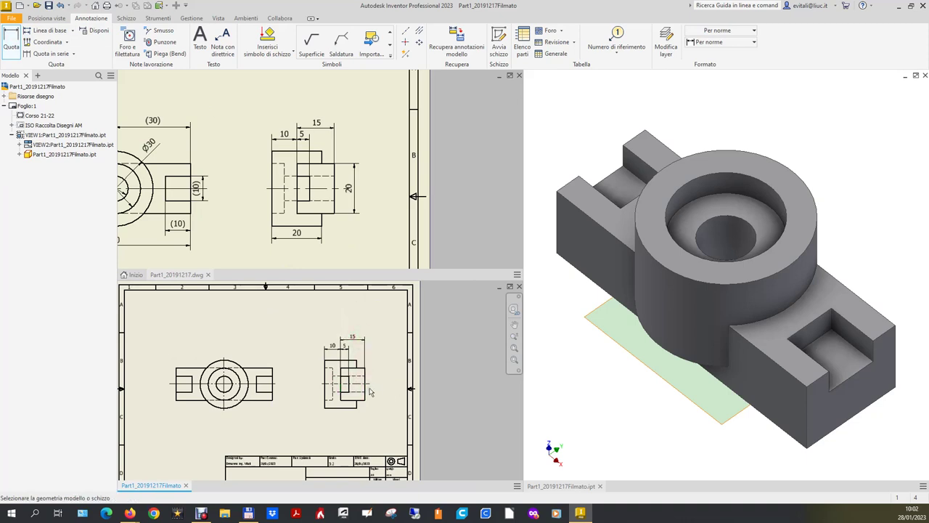
pyautogui.scroll(-3, 370, 392)
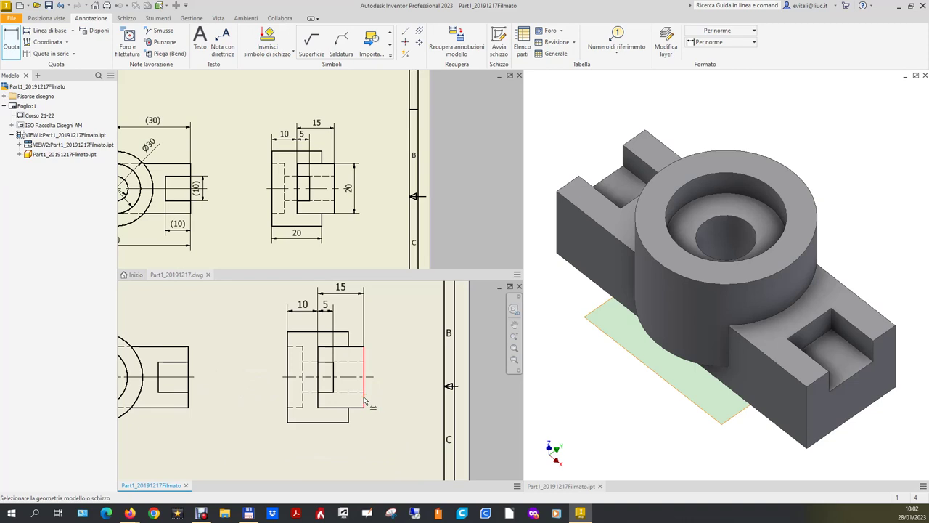
# - Add a vertical 20 dimension on the side view's right edge, leaving its value unchanged
pyautogui.click(364, 400)
pyautogui.click(385, 400)
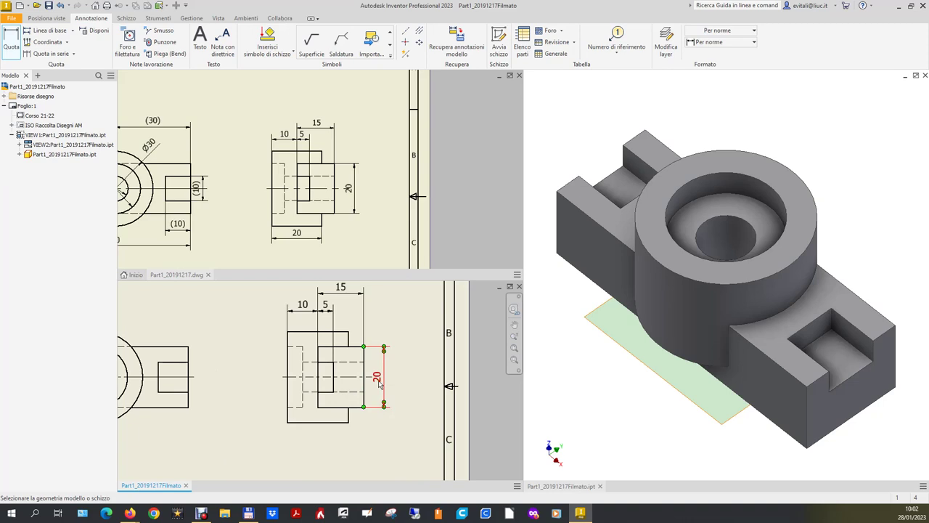
pyautogui.doubleClick(377, 377)
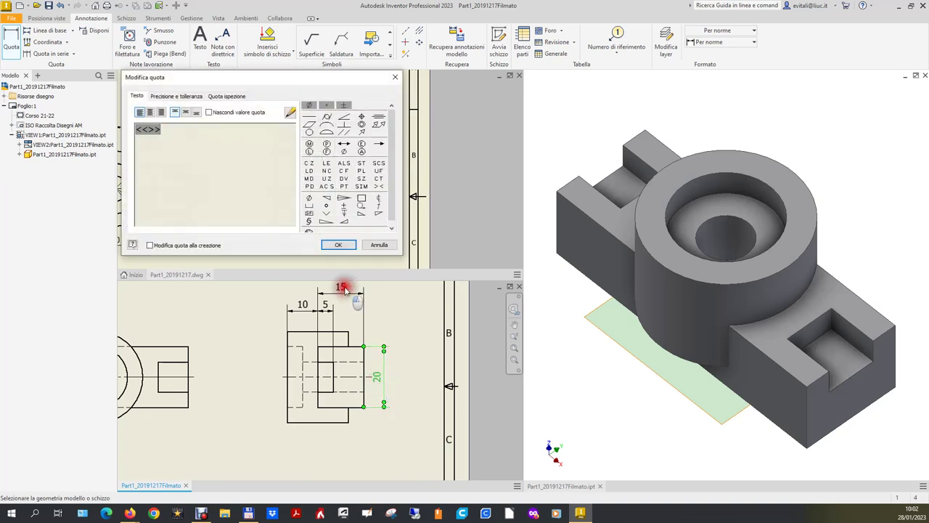
pyautogui.click(373, 244)
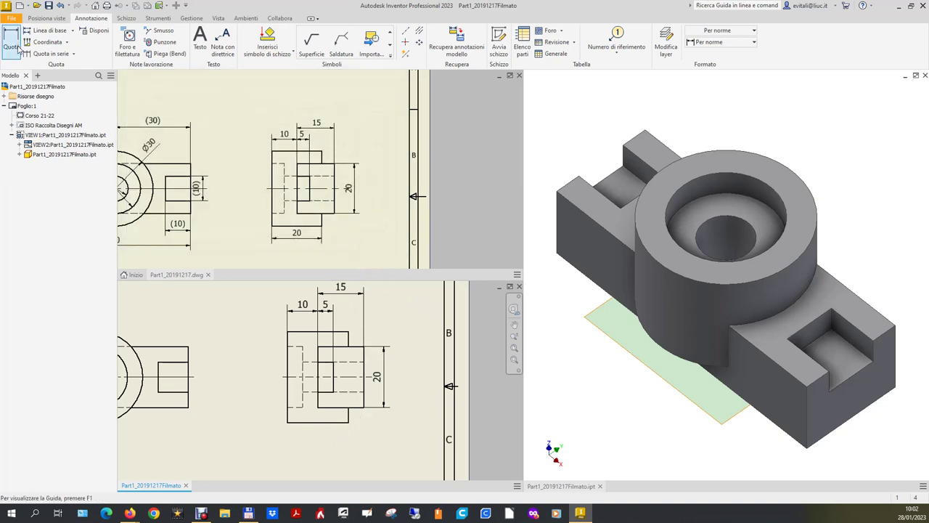
# - Dimension the side view's bottom with a 20 width and a 5, dragging the 20 below the 5
pyautogui.click(319, 422)
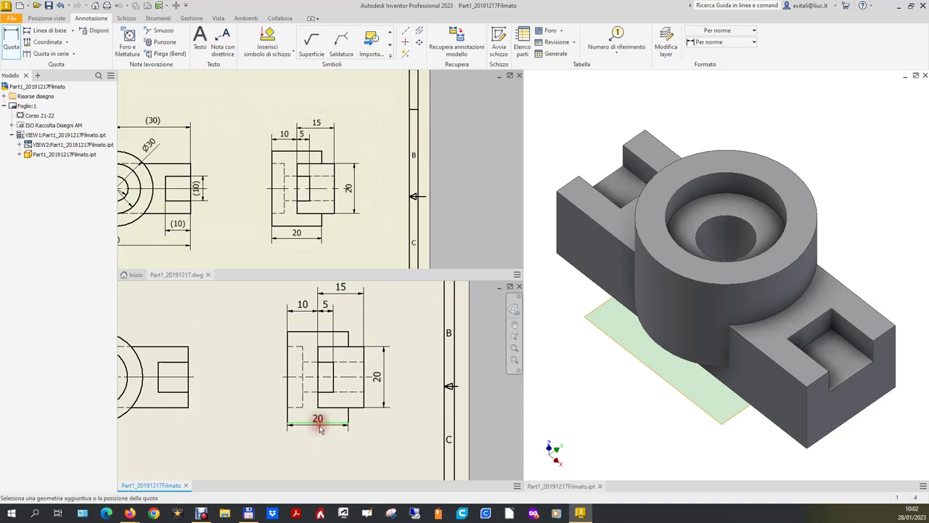
pyautogui.click(320, 446)
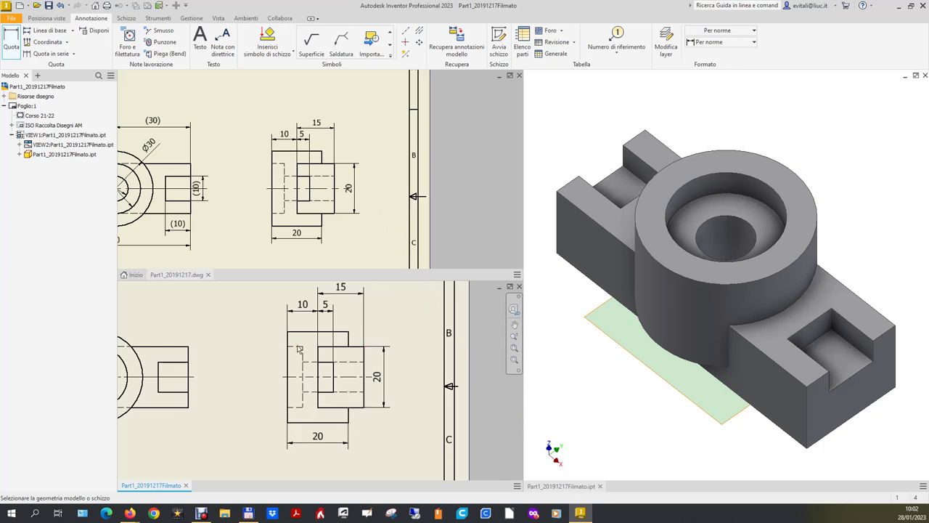
pyautogui.click(299, 411)
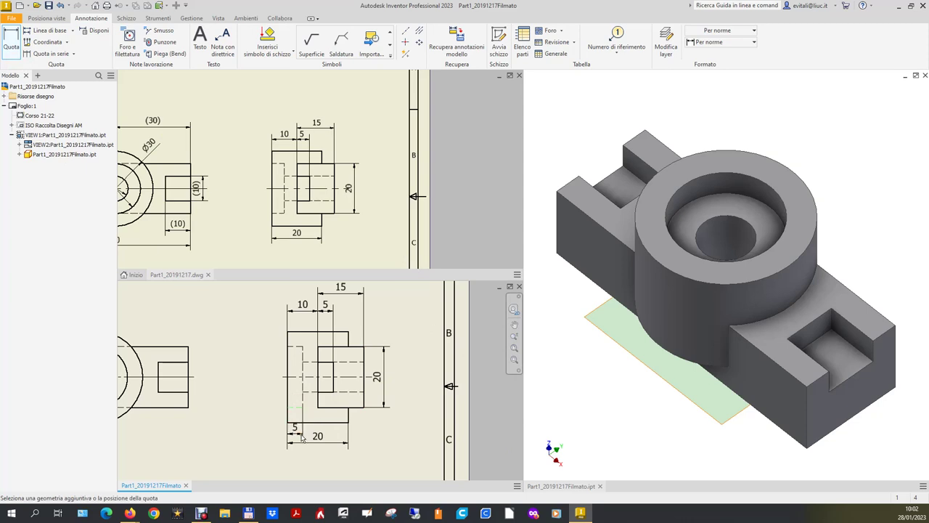
pyautogui.click(302, 444)
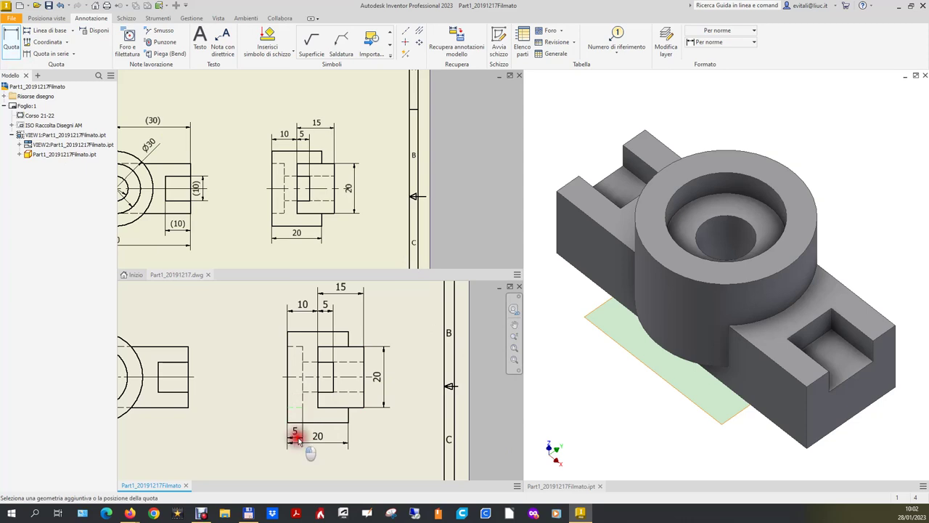
pyautogui.moveTo(317, 441)
pyautogui.mouseDown()
pyautogui.moveTo(320, 455)
pyautogui.moveTo(297, 440)
pyautogui.moveTo(273, 438)
pyautogui.mouseUp()
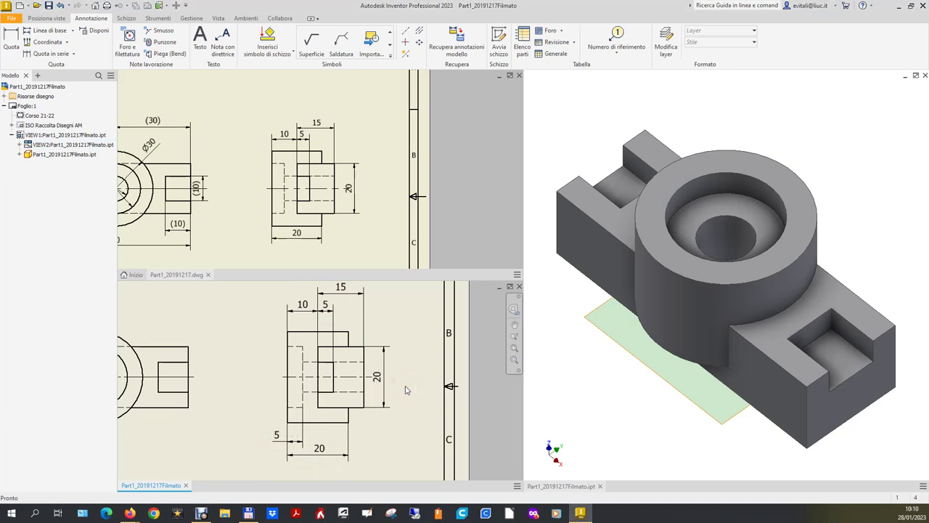
pyautogui.scroll(3, 406, 390)
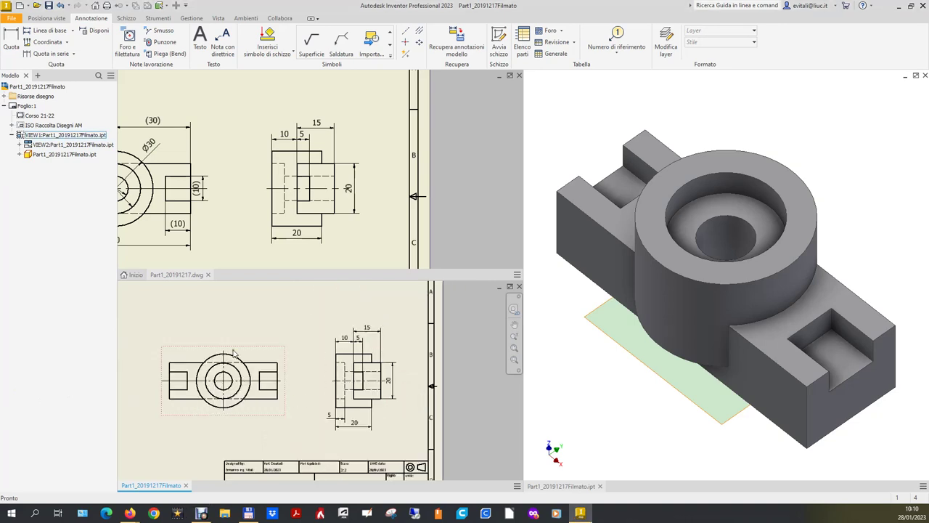
pyautogui.scroll(2, 391, 359)
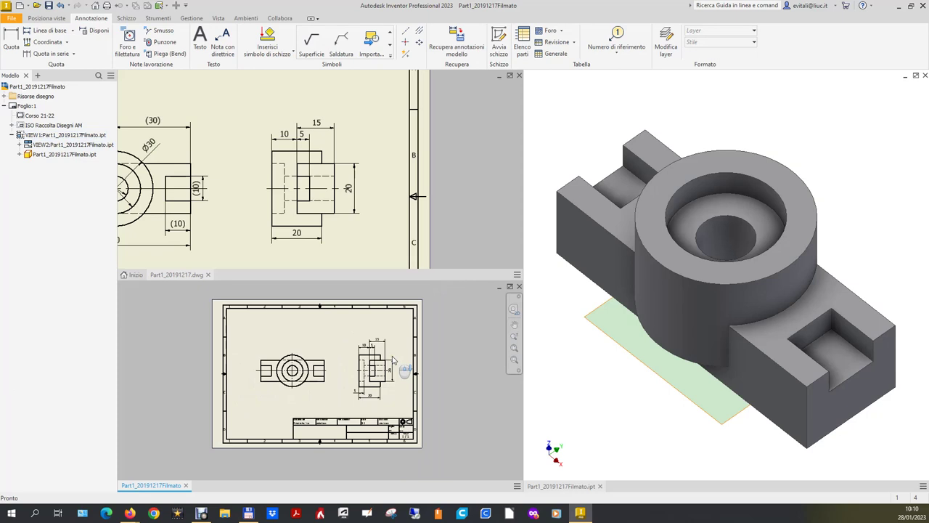
pyautogui.scroll(2, 227, 210)
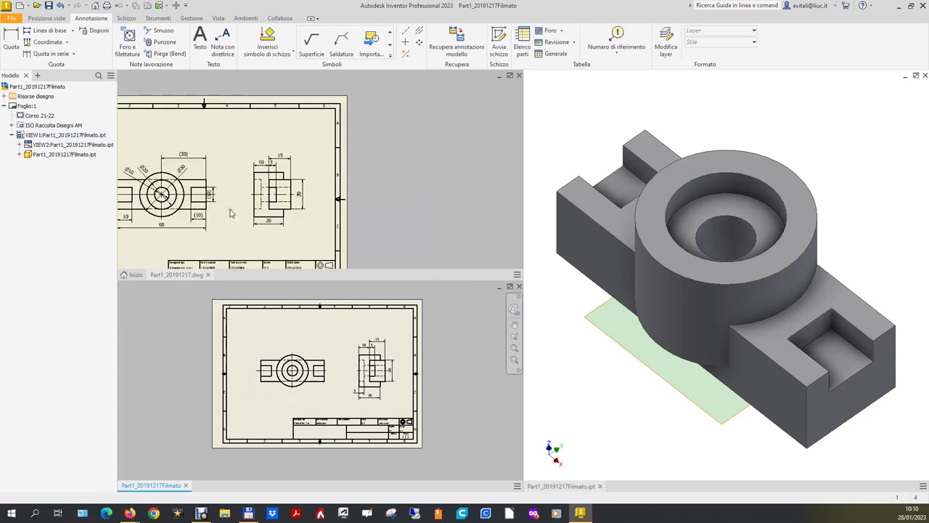
pyautogui.scroll(2, 221, 214)
pyautogui.scroll(-2, 178, 231)
pyautogui.scroll(-2, 164, 218)
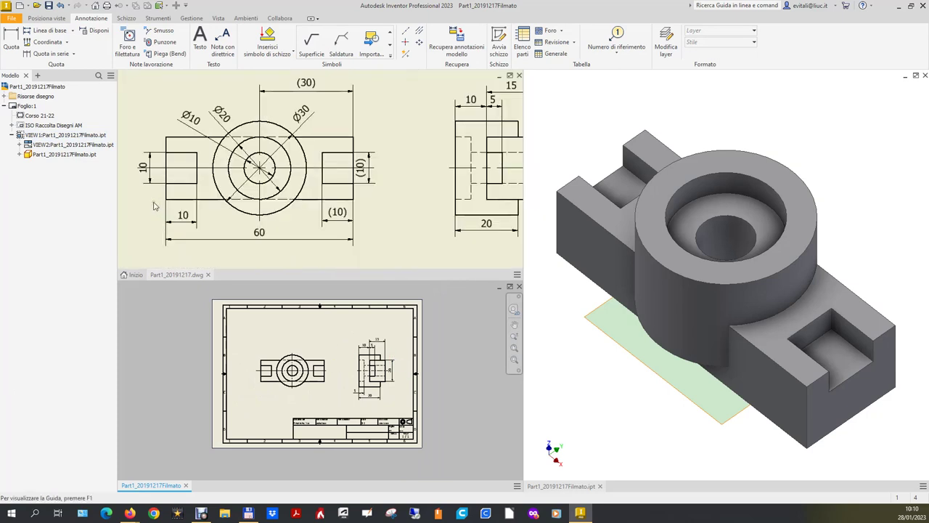
pyautogui.scroll(-2, 293, 371)
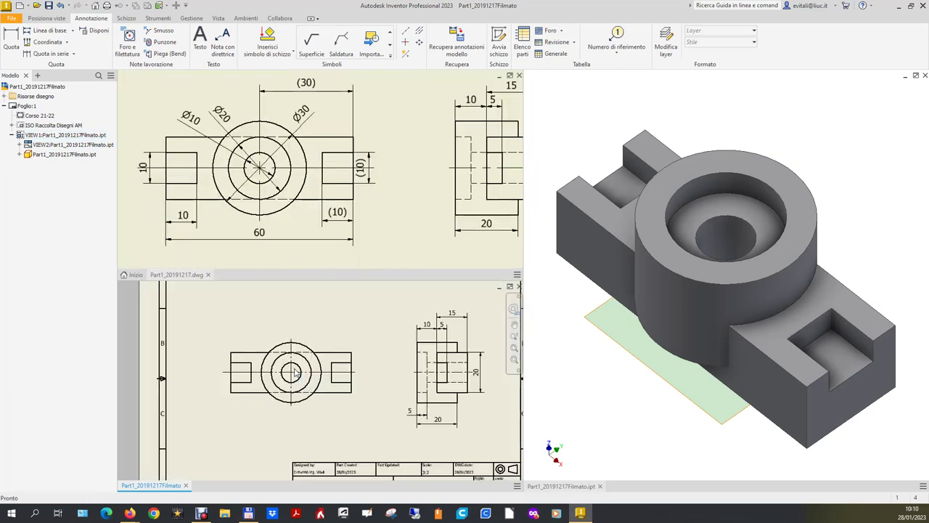
# - Dimension the front view's outer, middle and inner circles as Ø30, Ø20 and Ø10
pyautogui.click(3, 49)
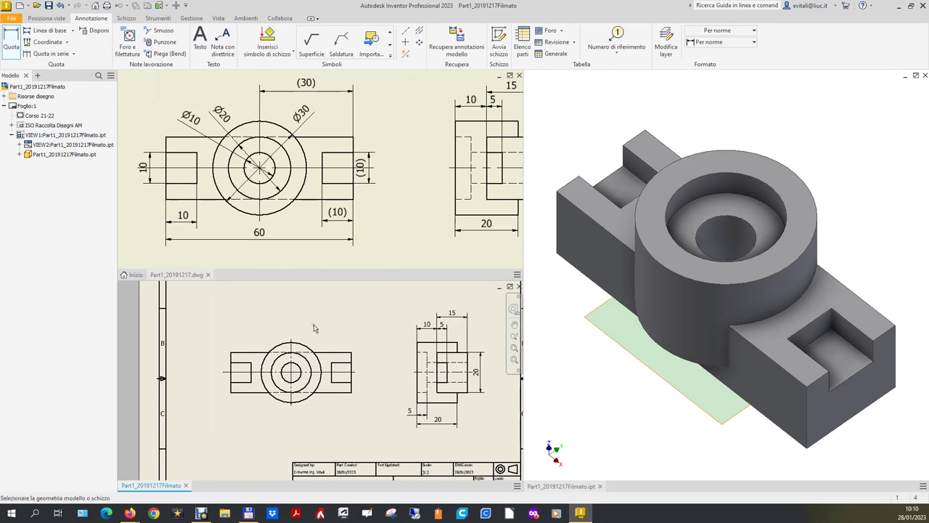
pyautogui.click(314, 353)
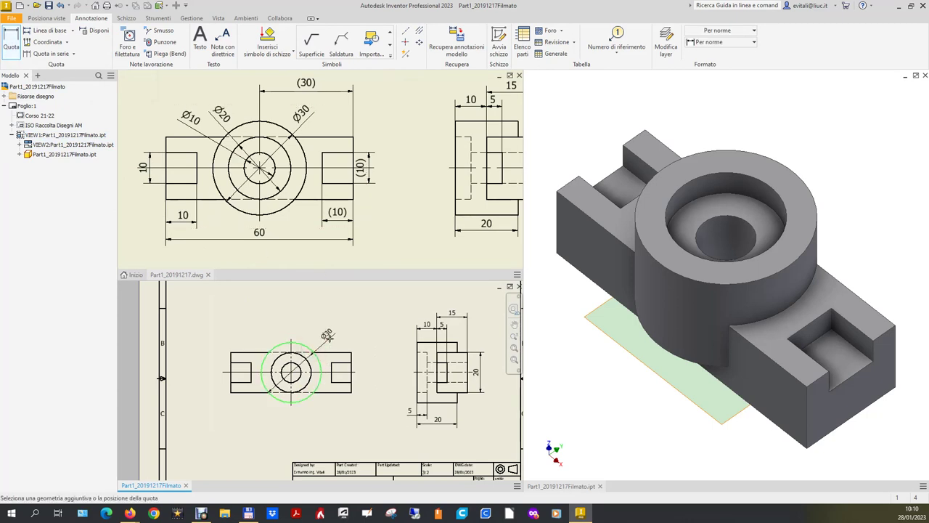
pyautogui.click(328, 337)
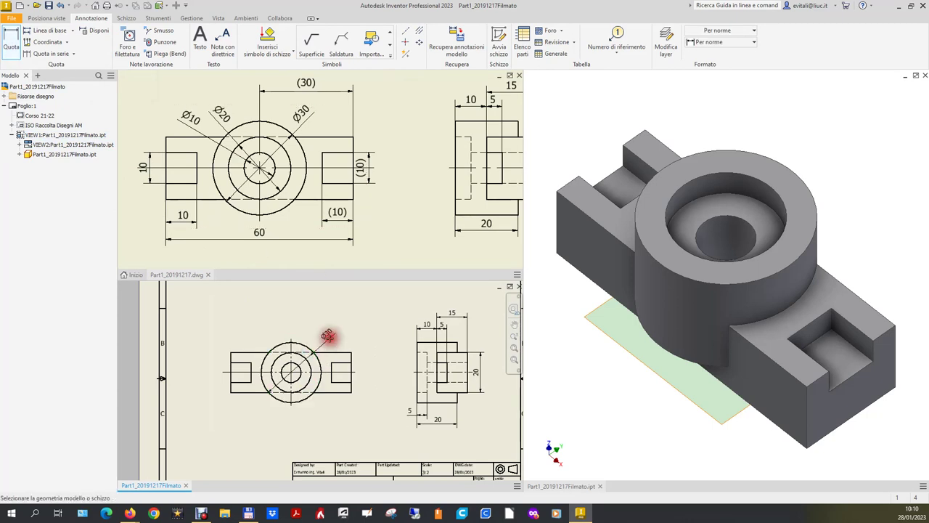
pyautogui.click(281, 361)
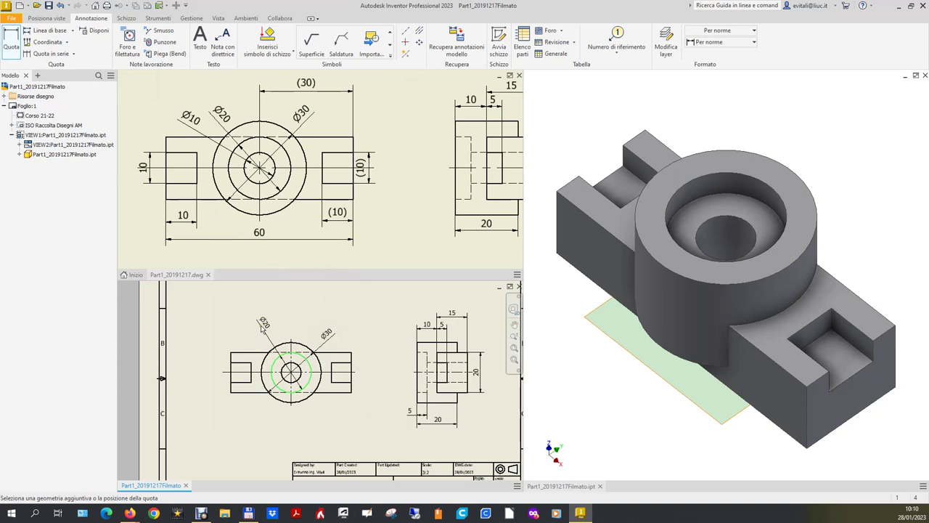
pyautogui.click(266, 318)
pyautogui.click(282, 368)
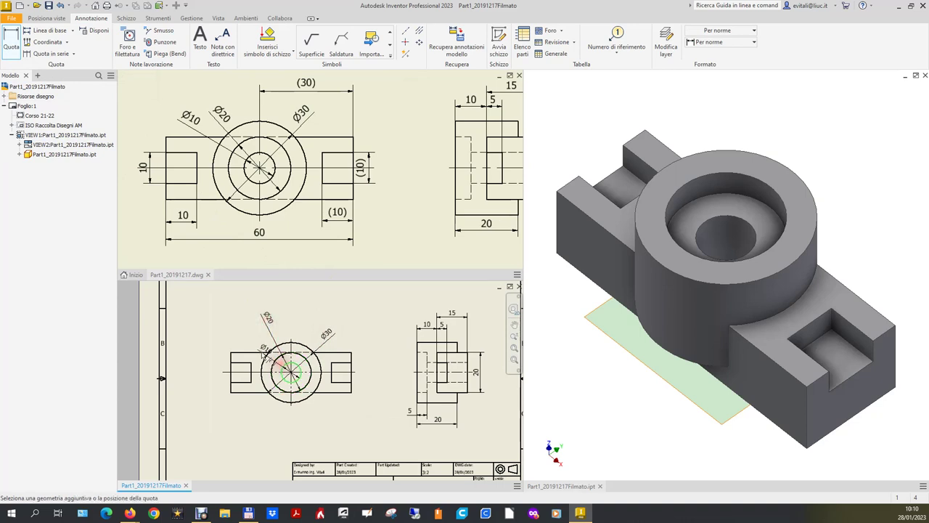
pyautogui.click(248, 335)
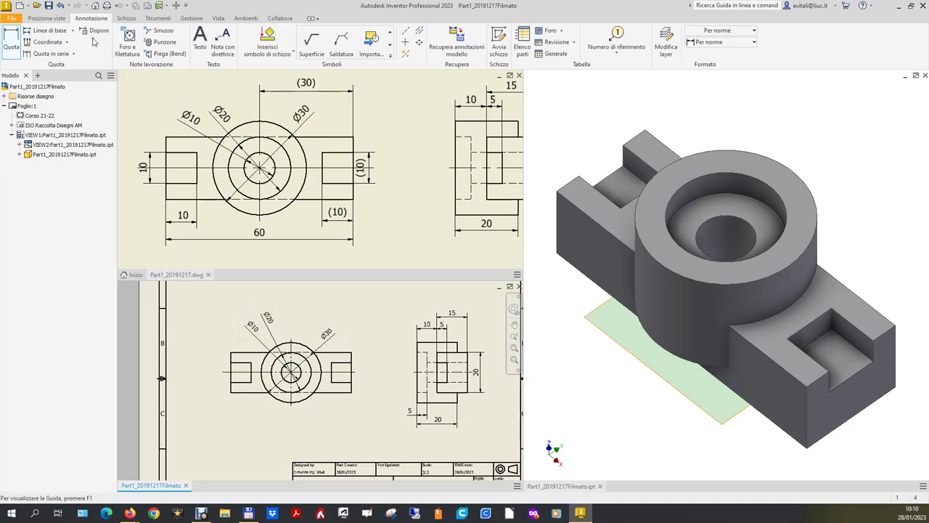
pyautogui.press('d')
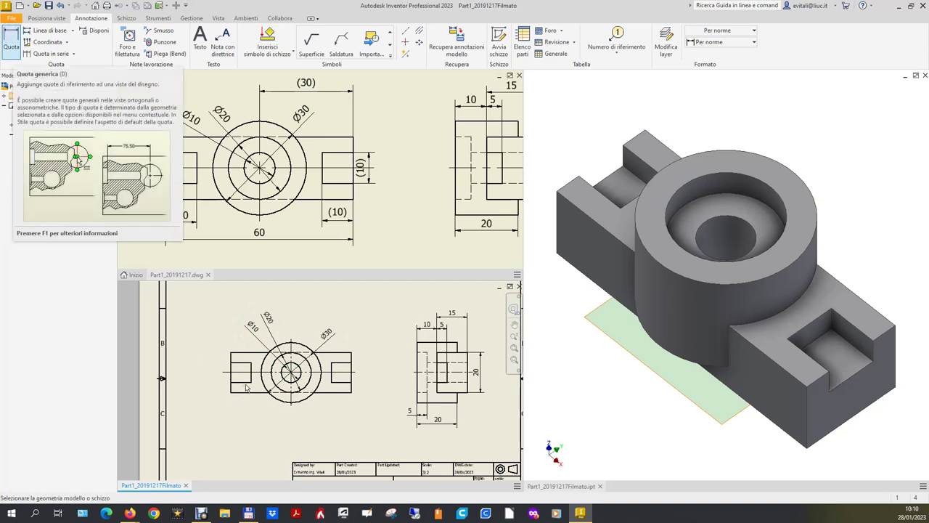
# - Add a horizontal 10 below and a vertical 10 beside the front view's left lug
pyautogui.click(248, 385)
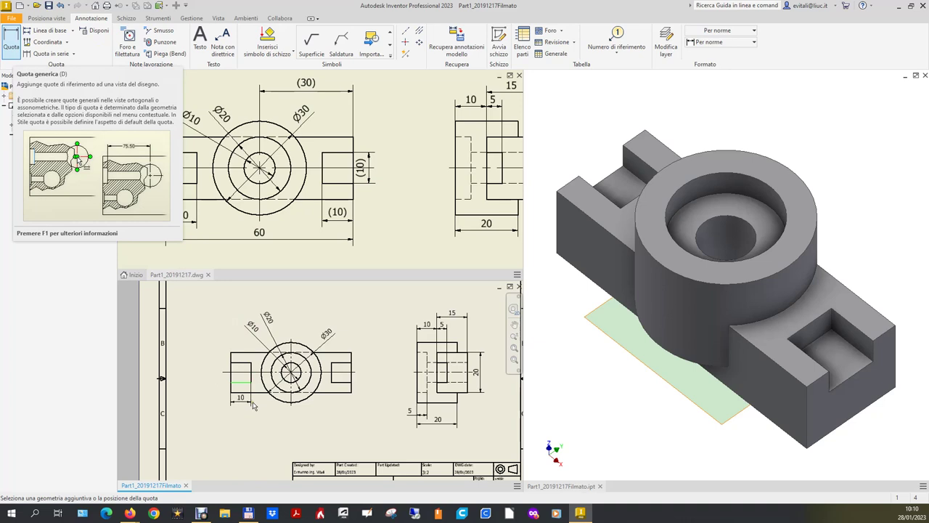
pyautogui.click(250, 404)
pyautogui.scroll(5, 233, 375)
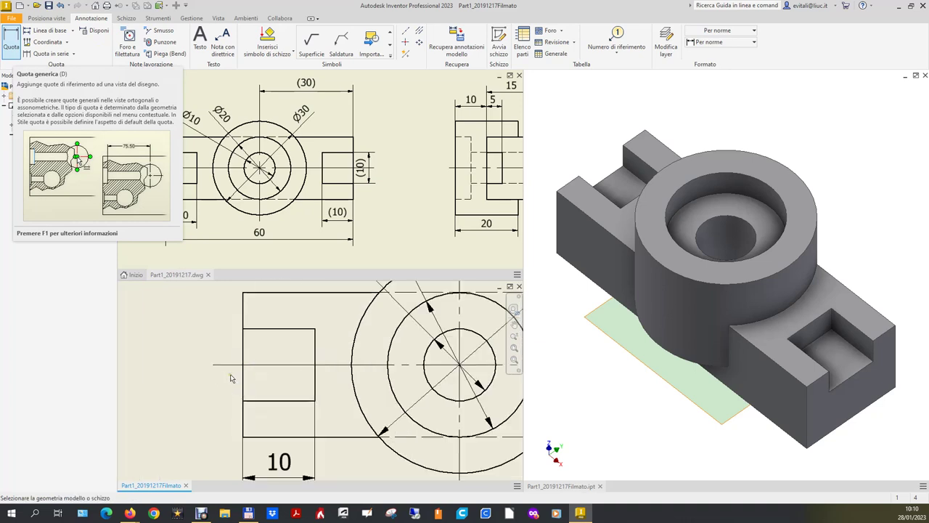
pyautogui.click(242, 375)
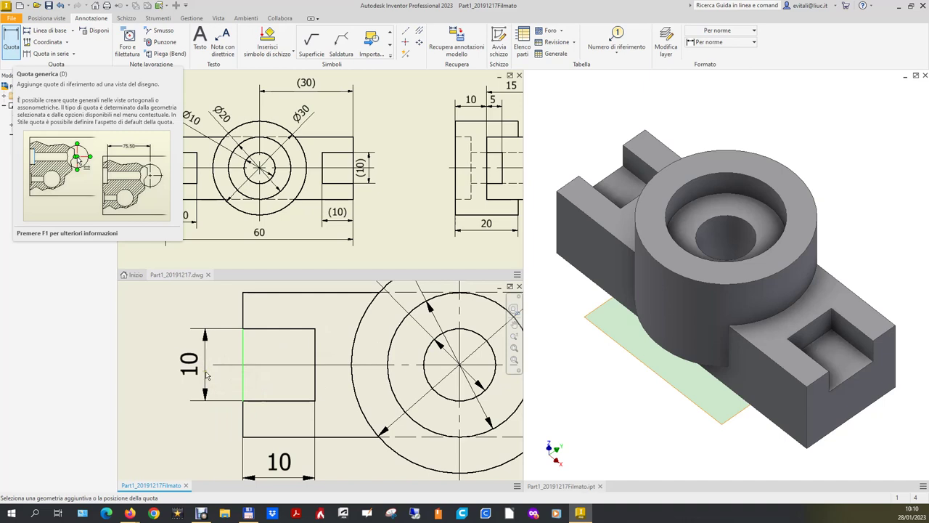
pyautogui.click(200, 374)
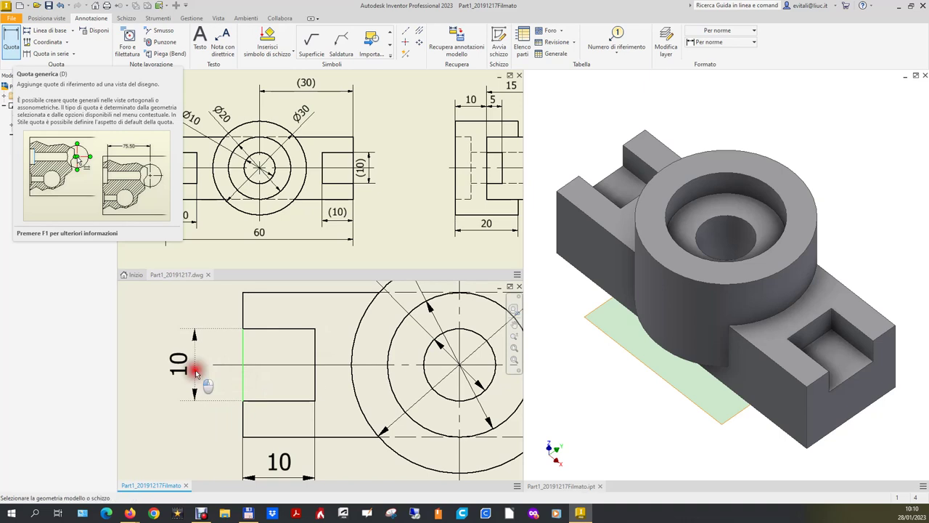
pyautogui.scroll(-2, 194, 376)
pyautogui.press('Escape')
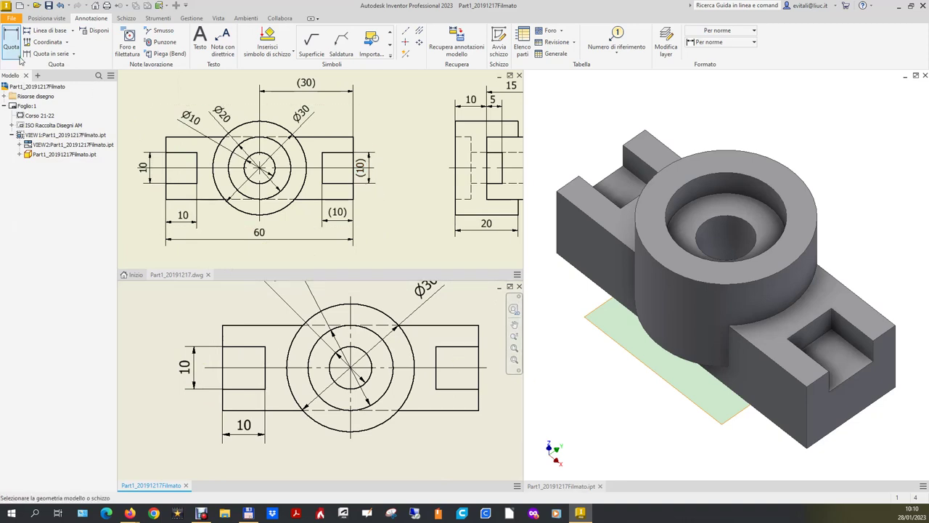
# - Add a 10 width under the right slot and wrap its value in parentheses as (10)
pyautogui.click(457, 389)
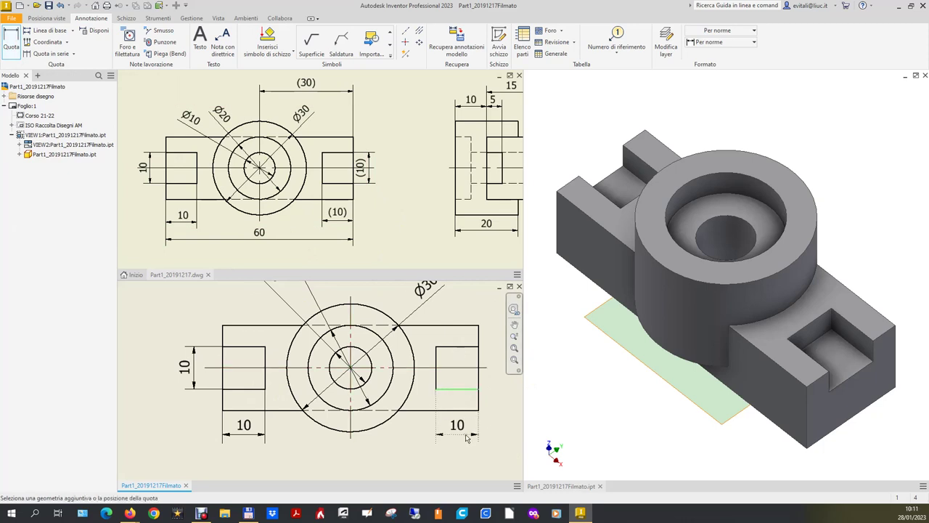
pyautogui.click(467, 438)
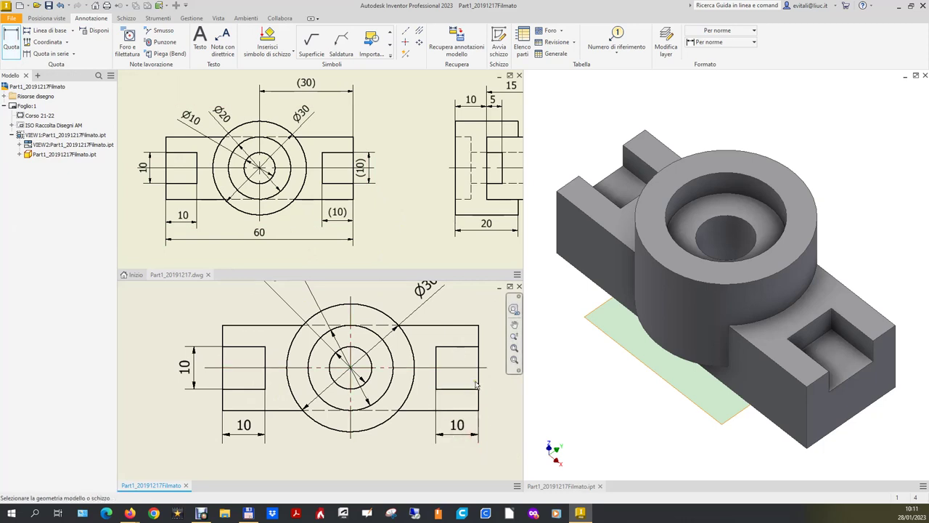
pyautogui.doubleClick(456, 430)
pyautogui.click(166, 160)
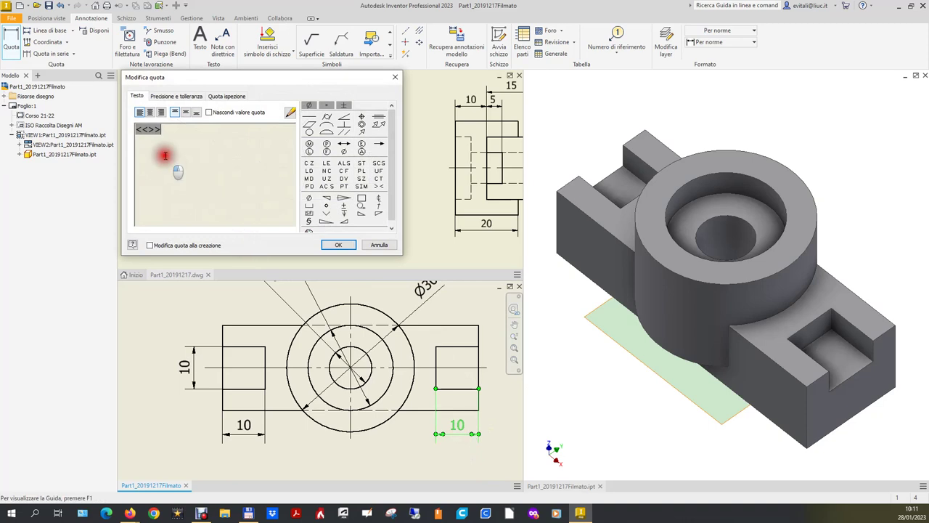
pyautogui.click(167, 136)
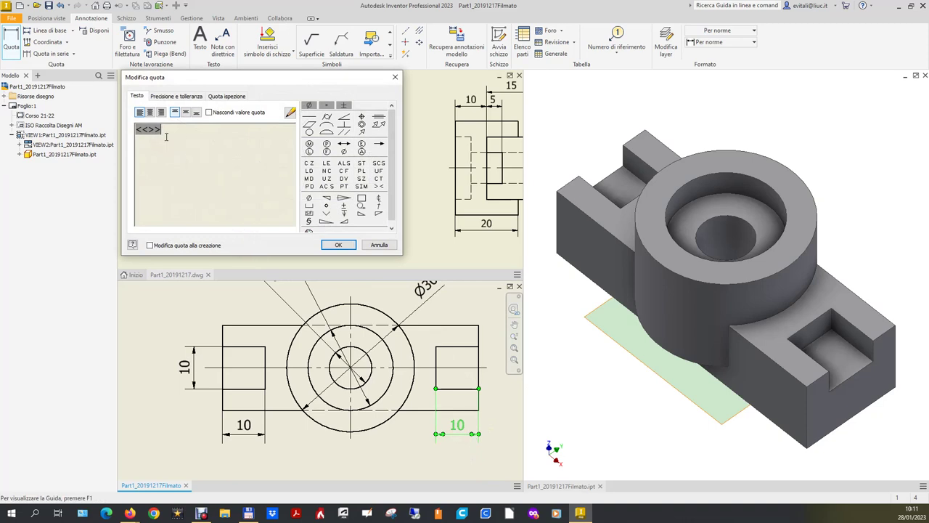
pyautogui.write(')')
pyautogui.write('(')
pyautogui.click(339, 245)
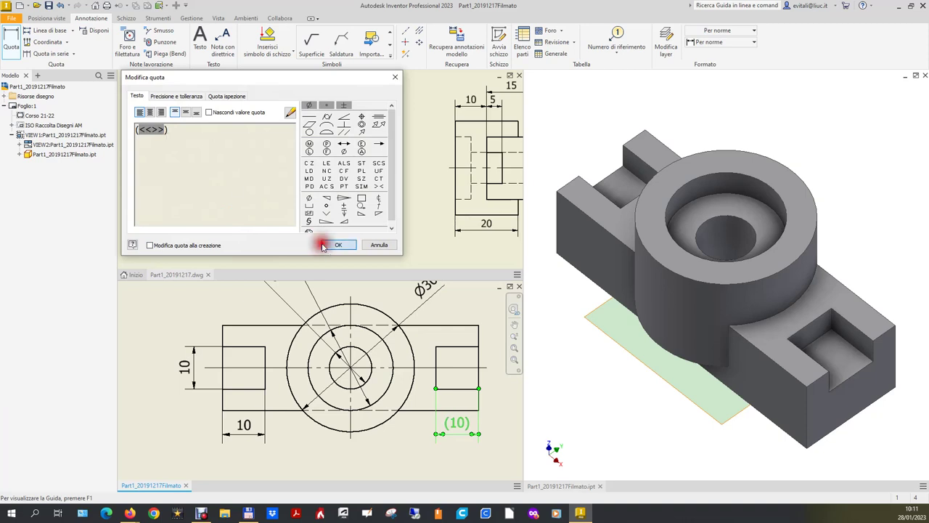
pyautogui.click(479, 360)
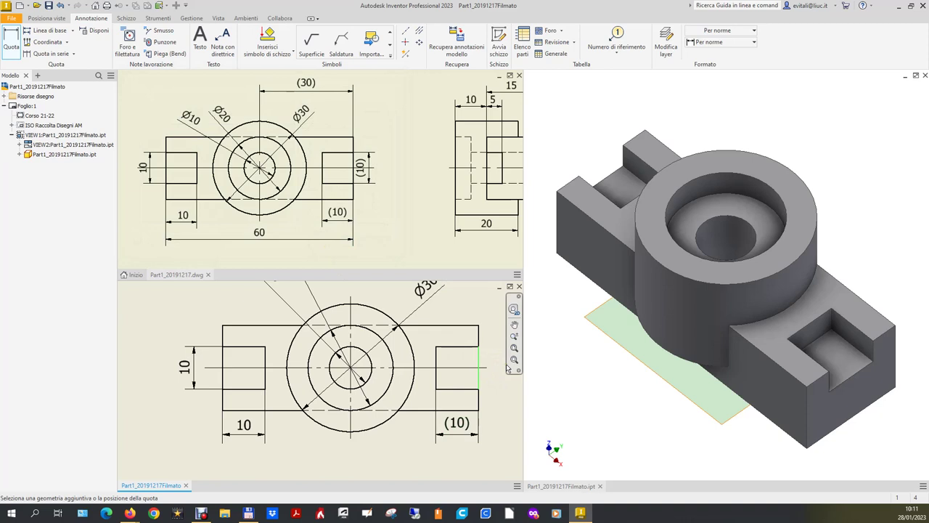
pyautogui.scroll(3, 468, 367)
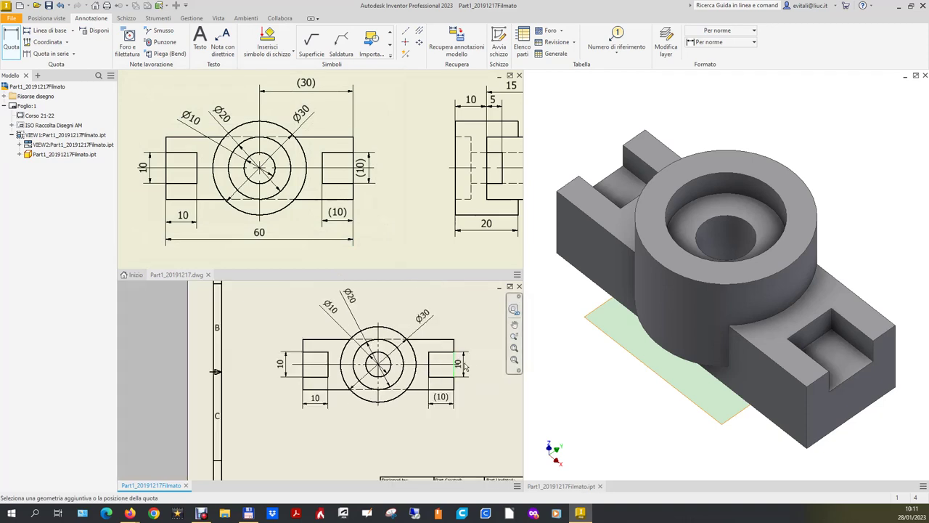
# - Place a vertical 10 beside the right slot and an overall 60 length below the front view
pyautogui.click(468, 363)
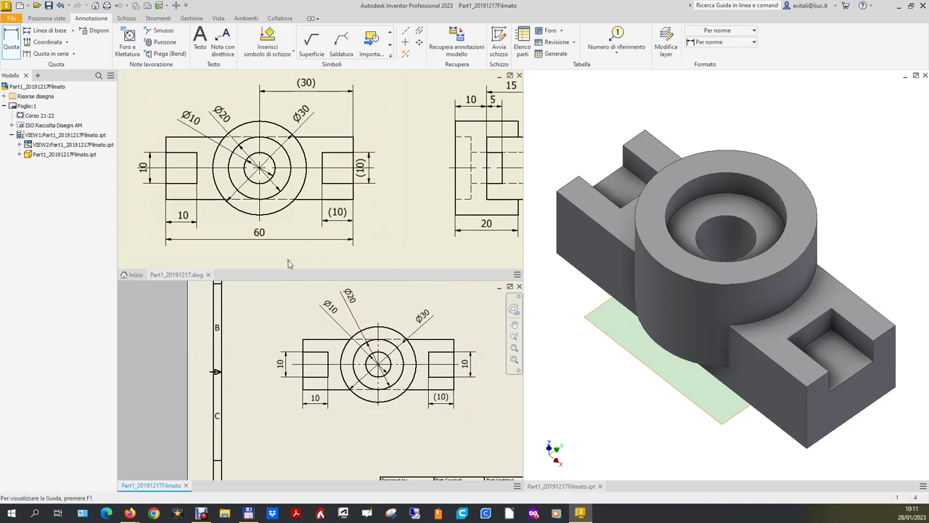
pyautogui.click(9, 47)
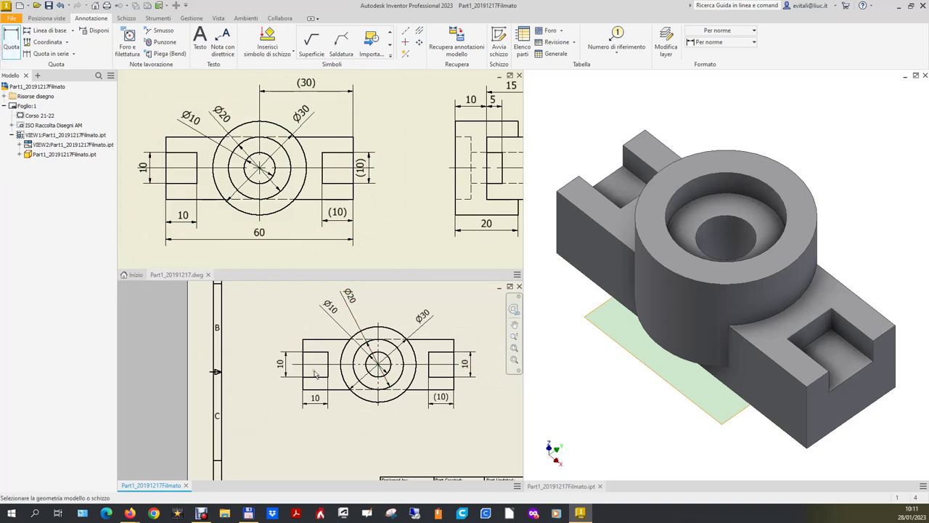
pyautogui.click(305, 363)
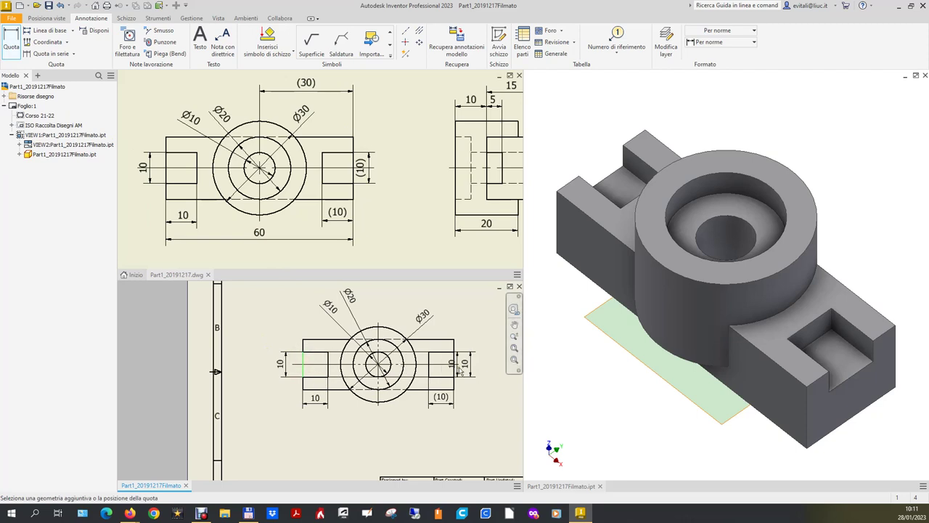
pyautogui.click(454, 361)
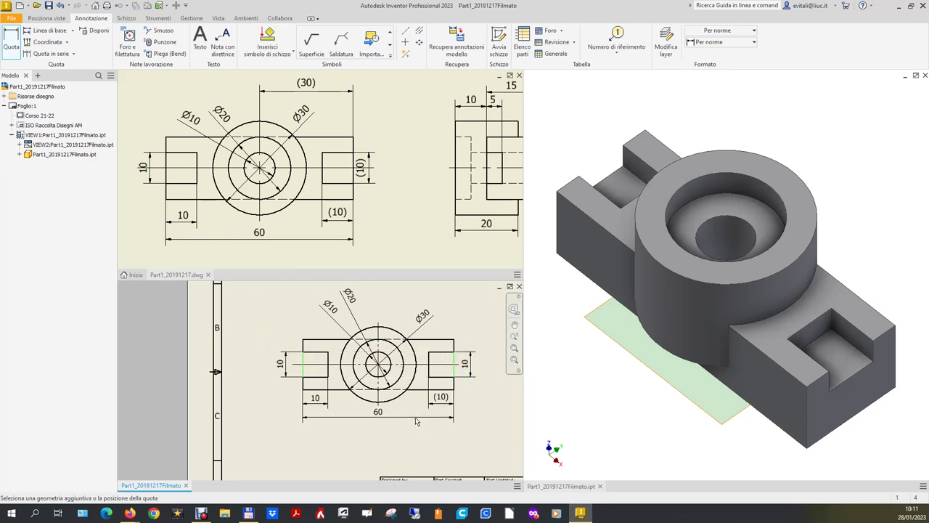
pyautogui.click(417, 423)
pyautogui.scroll(3, 355, 373)
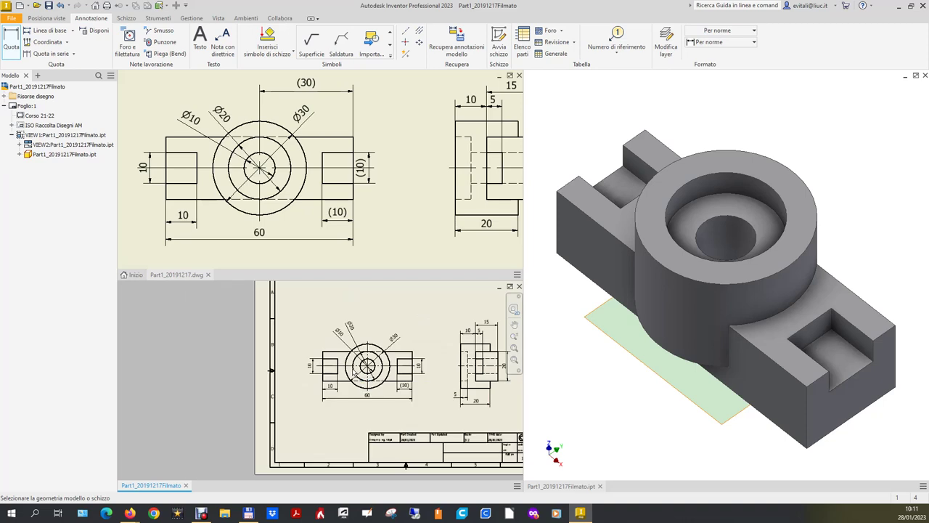
pyautogui.scroll(3, 203, 316)
pyautogui.scroll(2, 385, 215)
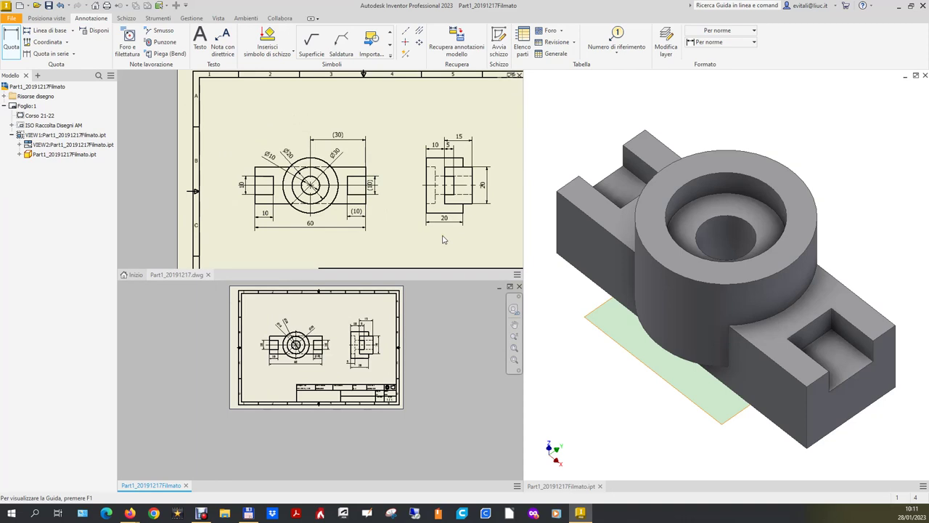
# - In the reference drawing, drag the side view's 20 dimension lower
pyautogui.scroll(-3, 444, 240)
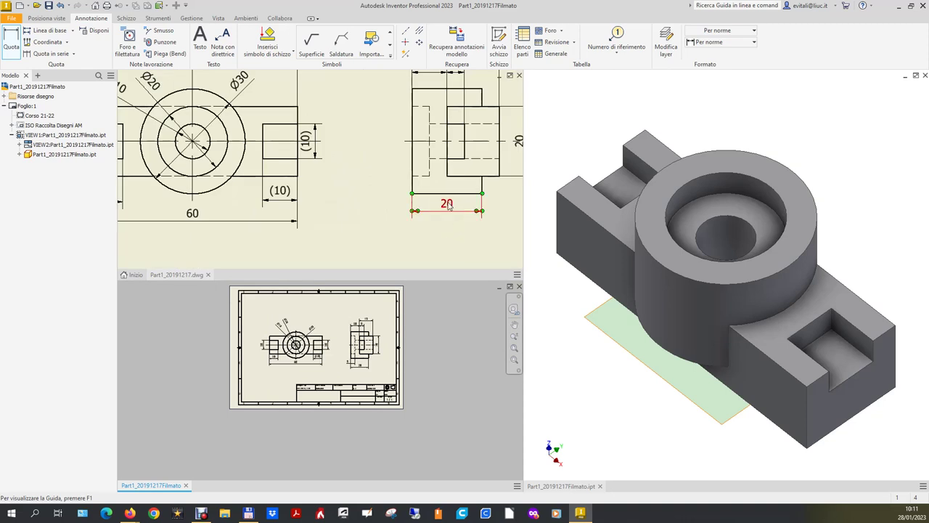
pyautogui.click(448, 215)
pyautogui.moveTo(449, 215)
pyautogui.mouseDown()
pyautogui.moveTo(450, 245)
pyautogui.moveTo(451, 233)
pyautogui.mouseUp()
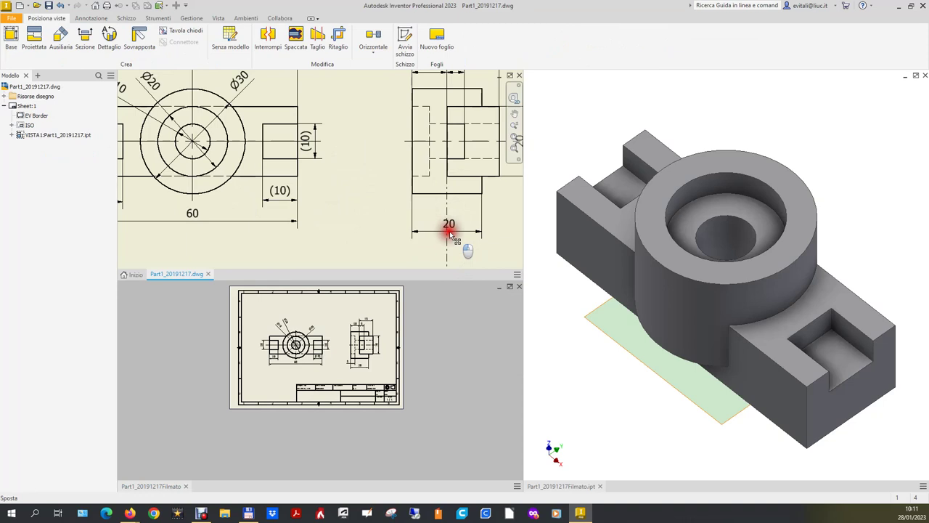
pyautogui.moveTo(450, 234); pyautogui.dragTo(450, 233)
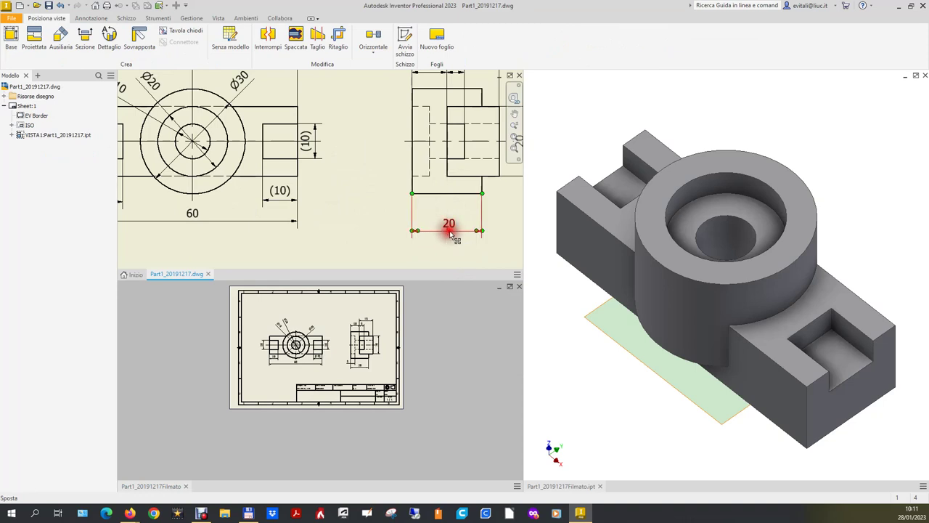
pyautogui.click(425, 186)
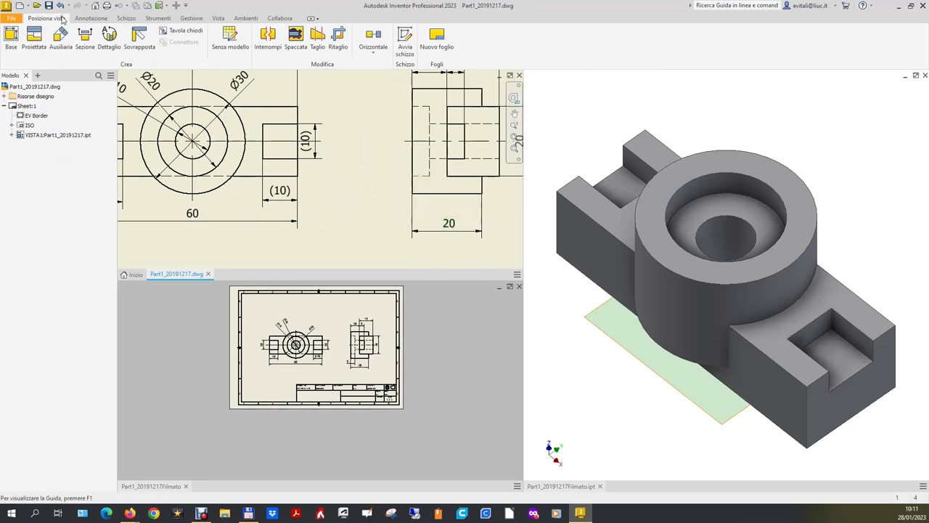
# - Add a 5 dimension for the side view's bottom-left step with its text moved outside to the left
pyautogui.click(87, 18)
pyautogui.click(11, 43)
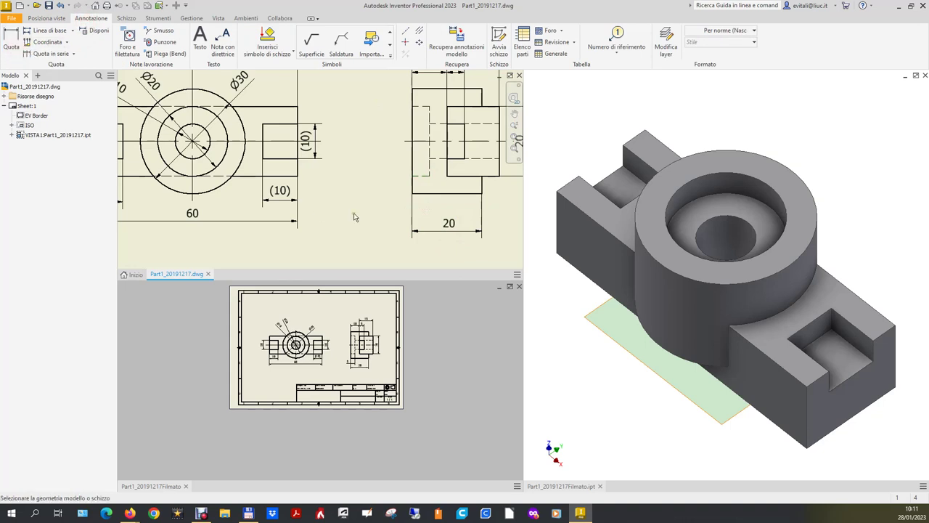
pyautogui.click(427, 177)
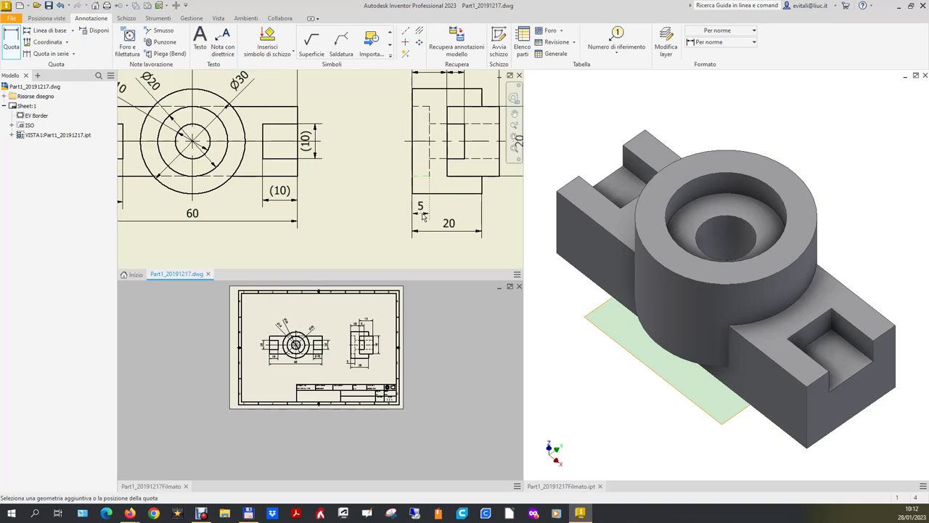
pyautogui.click(424, 211)
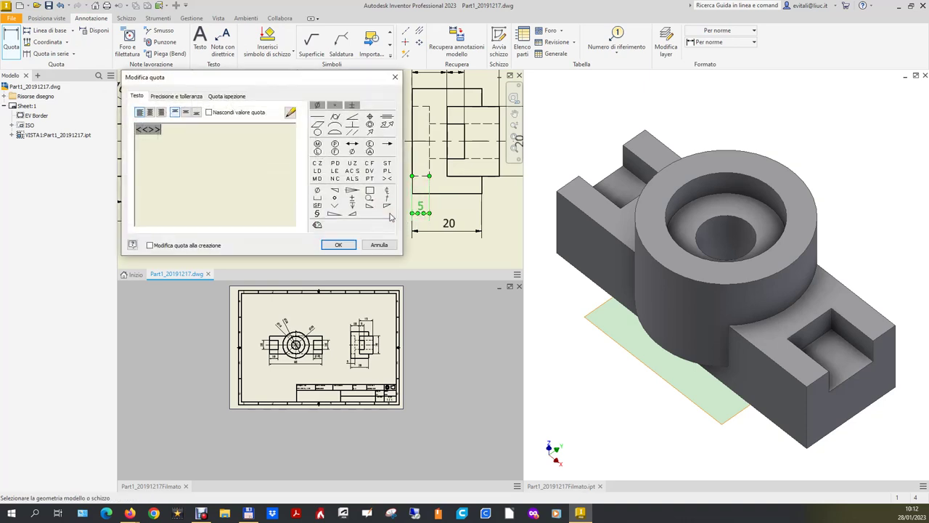
pyautogui.press('Return')
pyautogui.moveTo(421, 208); pyautogui.dragTo(387, 215)
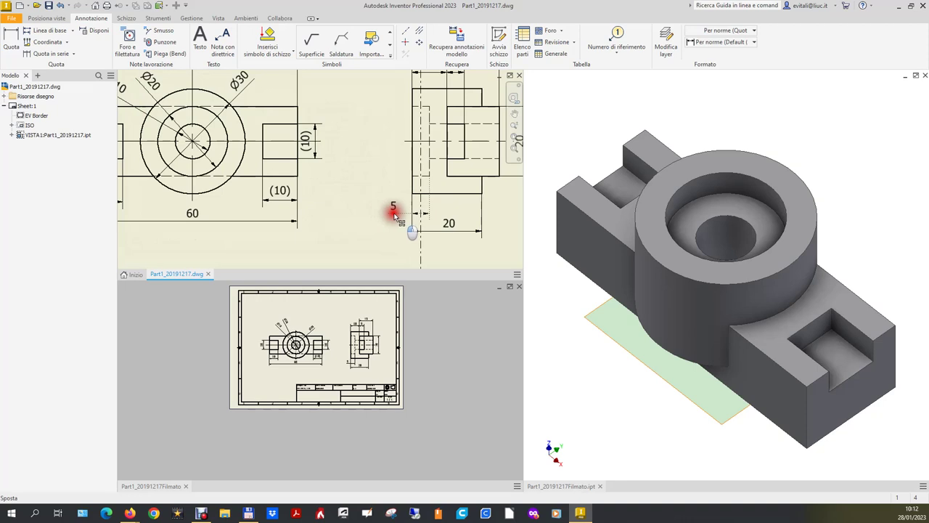
pyautogui.moveTo(387, 216); pyautogui.dragTo(388, 213)
pyautogui.click(463, 346)
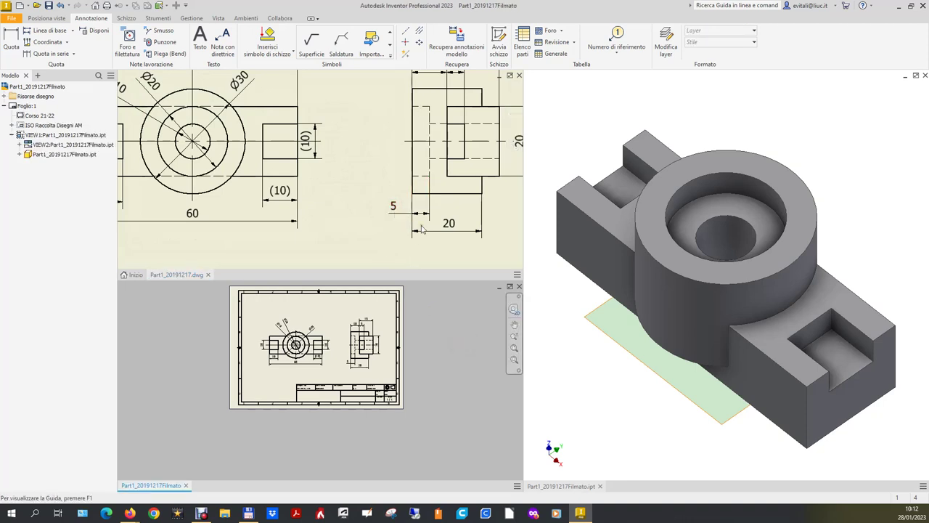
pyautogui.scroll(2, 434, 164)
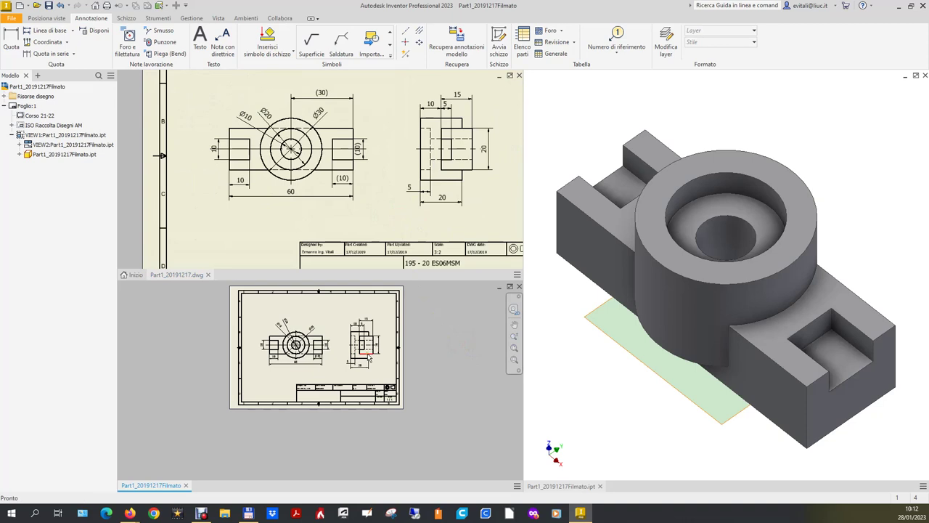
pyautogui.scroll(-3, 363, 379)
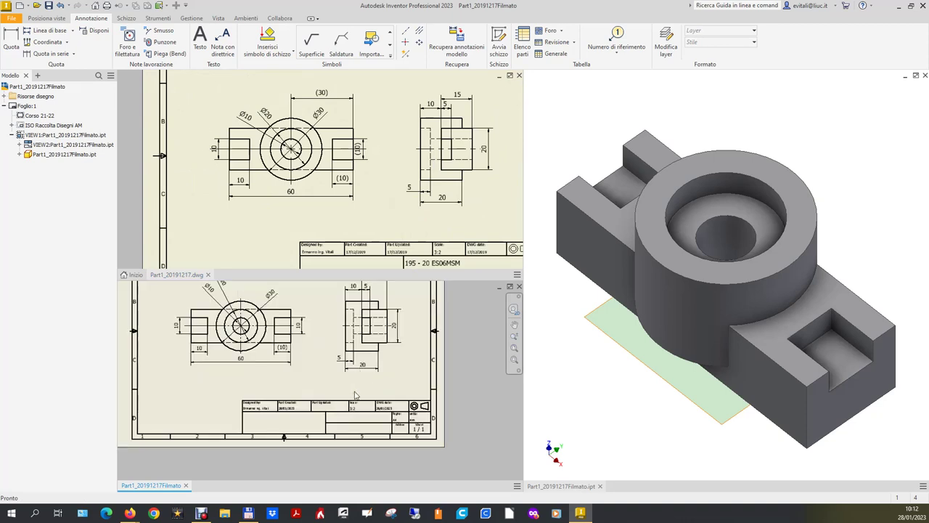